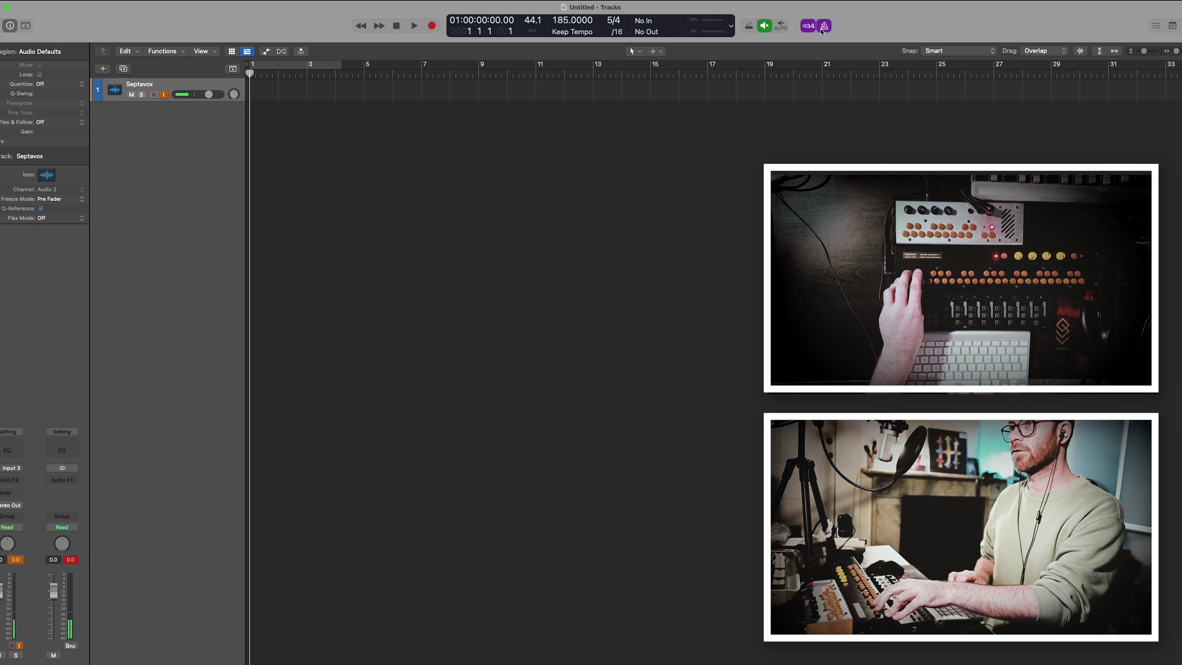
# Start playback of the new Septavox project at 185 BPM in 5/4.
pyautogui.press('space')
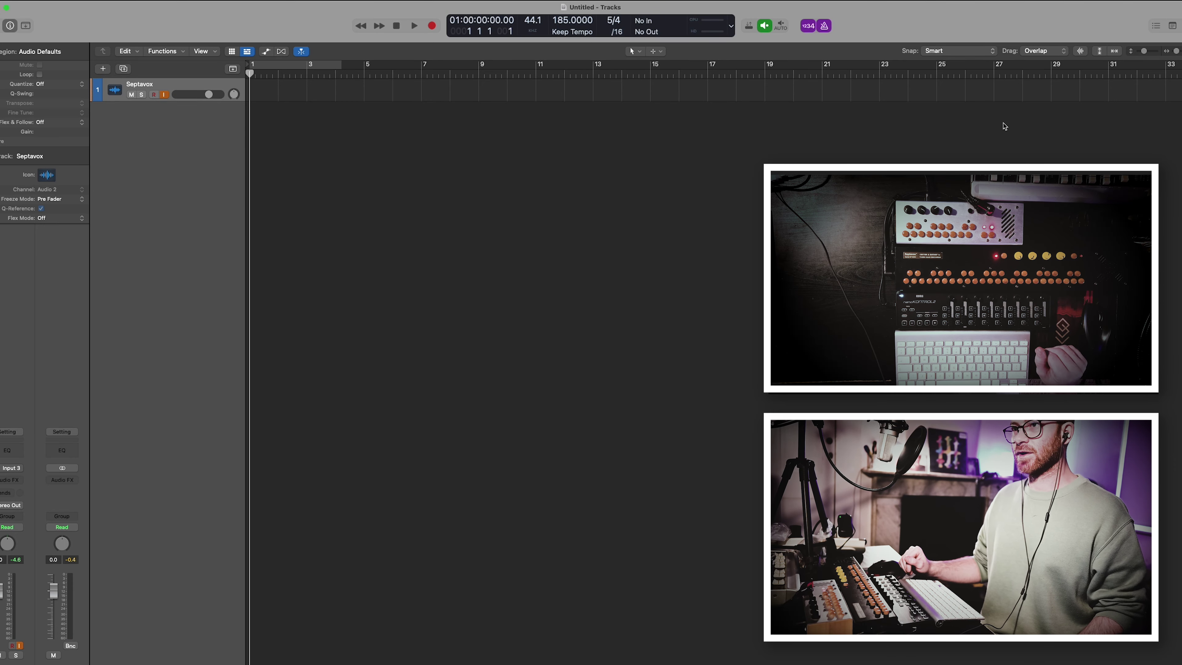
# Record the first vocal-chop take as Septavox#01 and add a second Septavox track below it.
pyautogui.press('r')
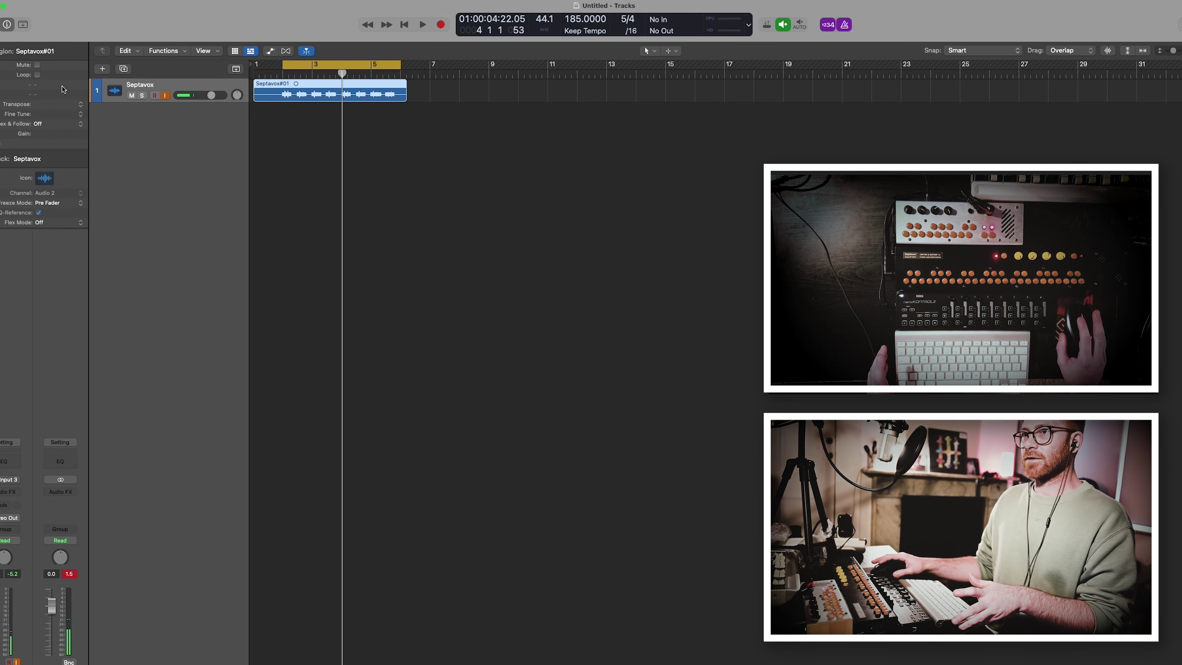
pyautogui.doubleClick(169, 105)
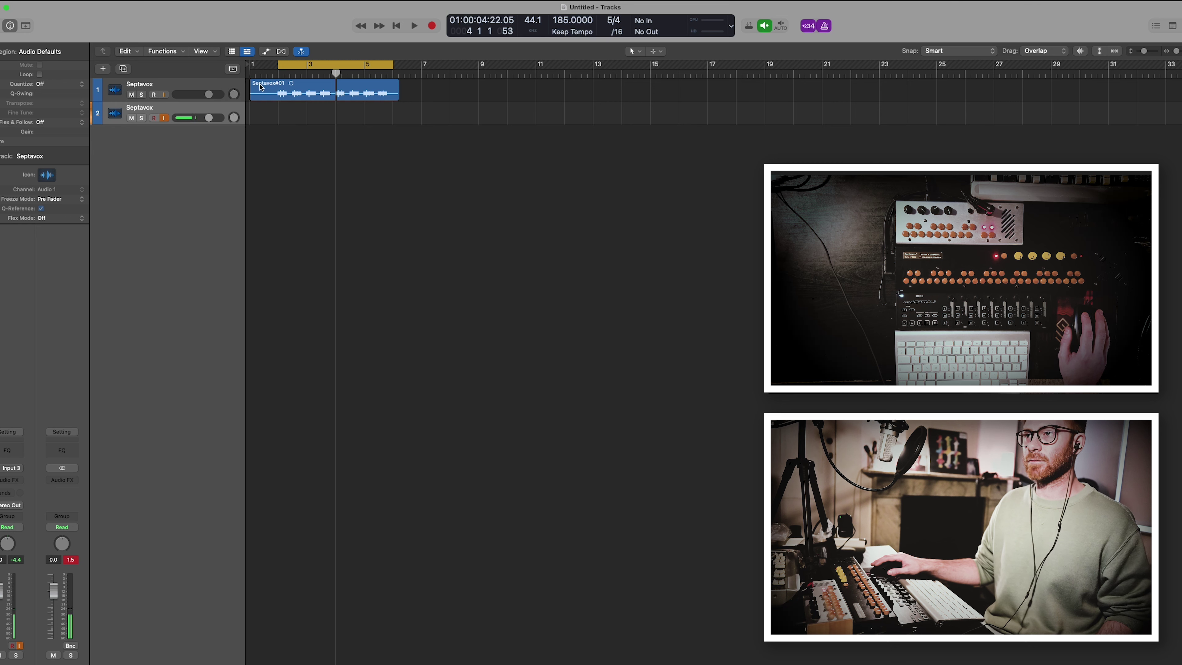
pyautogui.click(261, 87)
# Colour the Septavox tracks with the colour palette and stop recording the Light Blue take.
pyautogui.hotkey('alt', 'c')
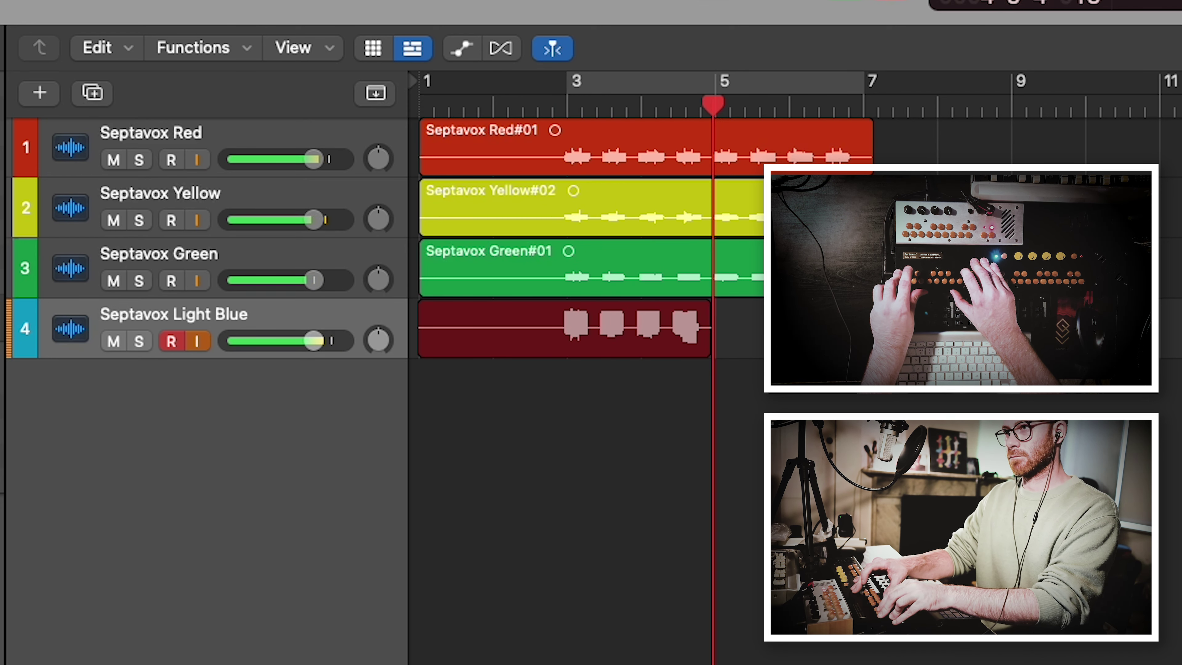
pyautogui.press('space')
pyautogui.press('t')
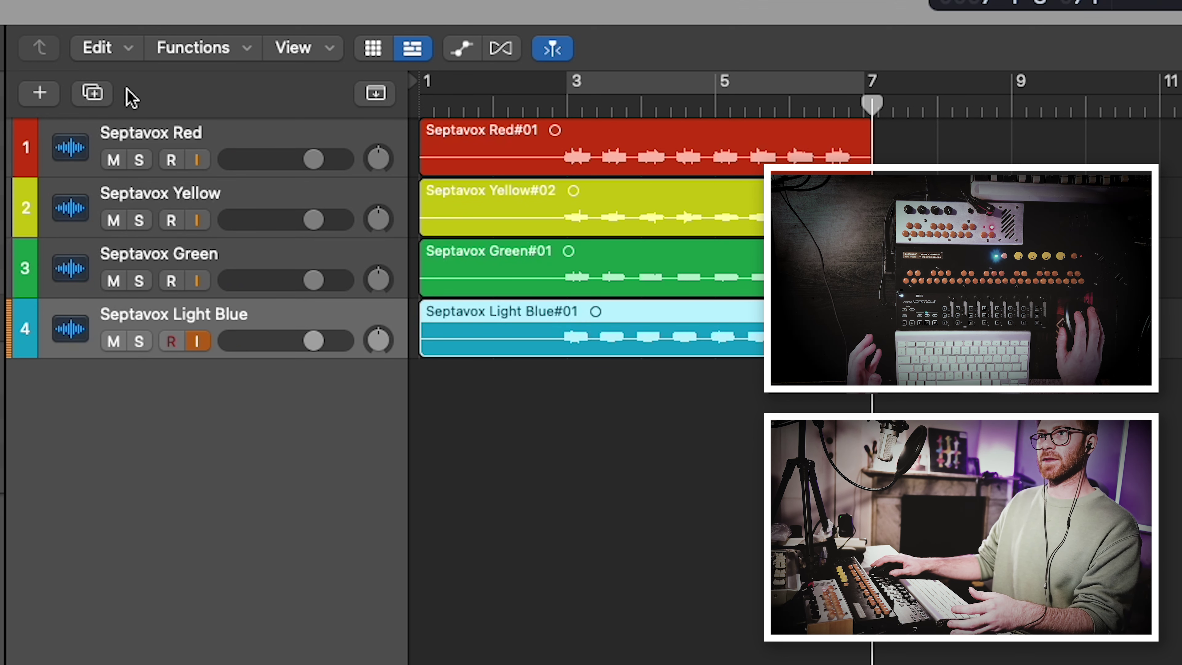
# Duplicate the Light Blue track's settings into a new track renamed Septavox Dark Blue.
pyautogui.click(108, 91)
pyautogui.doubleClick(256, 373)
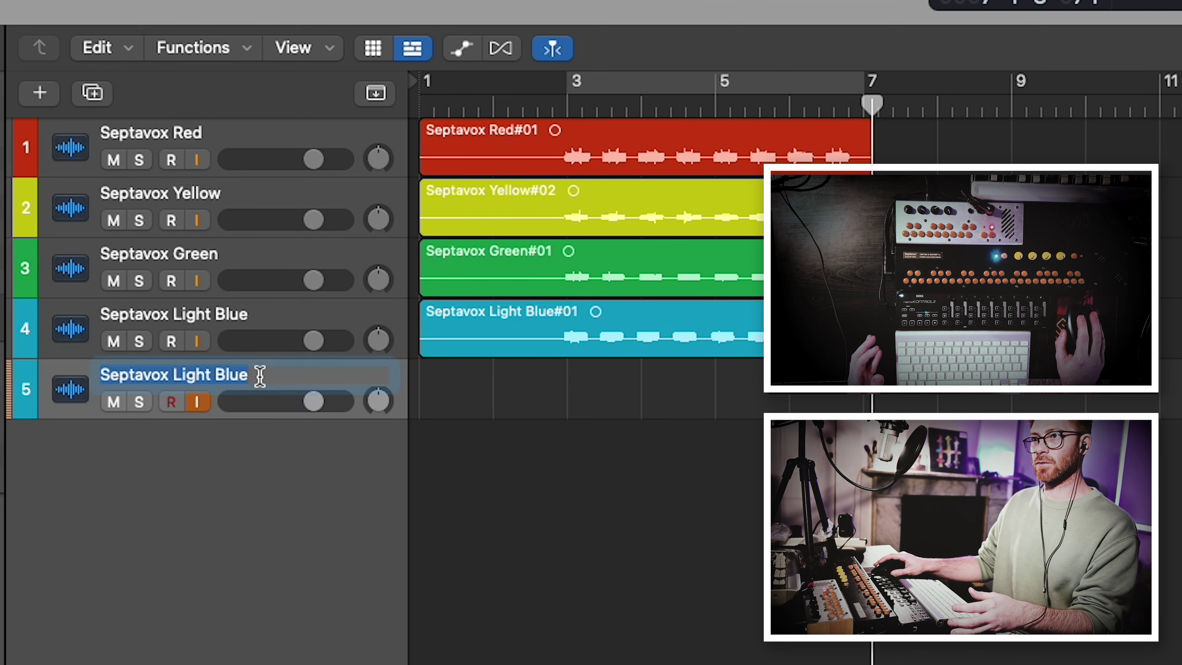
pyautogui.click(285, 375)
pyautogui.write('Dark Blue')
pyautogui.press('Return')
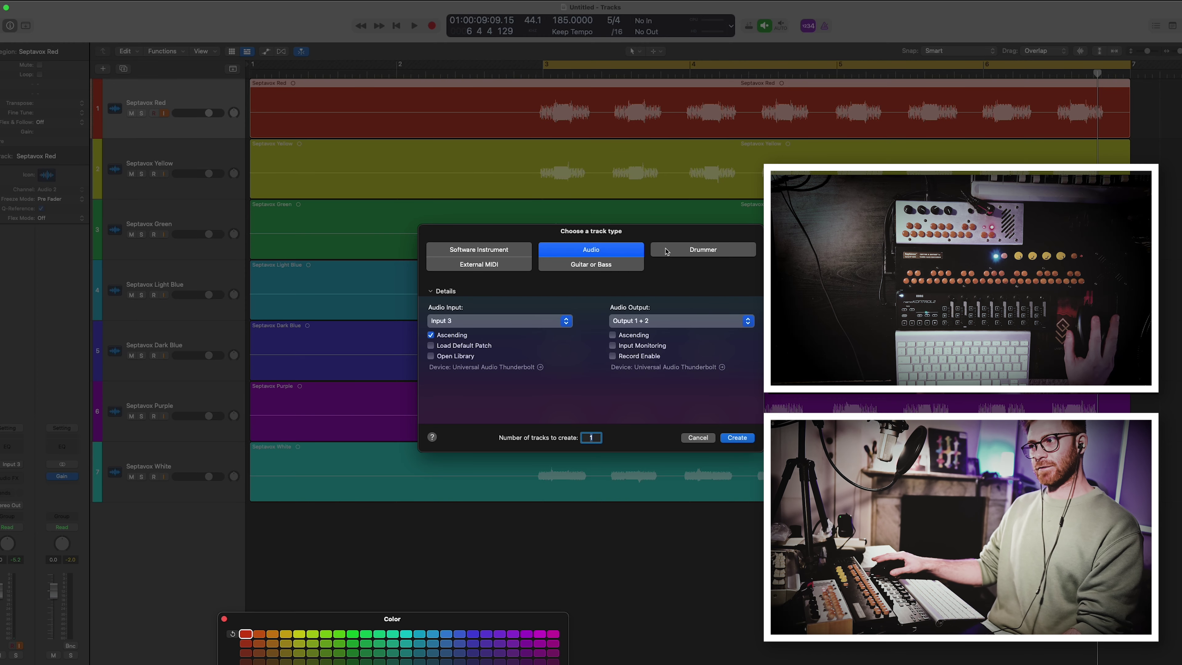
# Dismiss the new-track dialog without adding a track.
pyautogui.press('Escape')
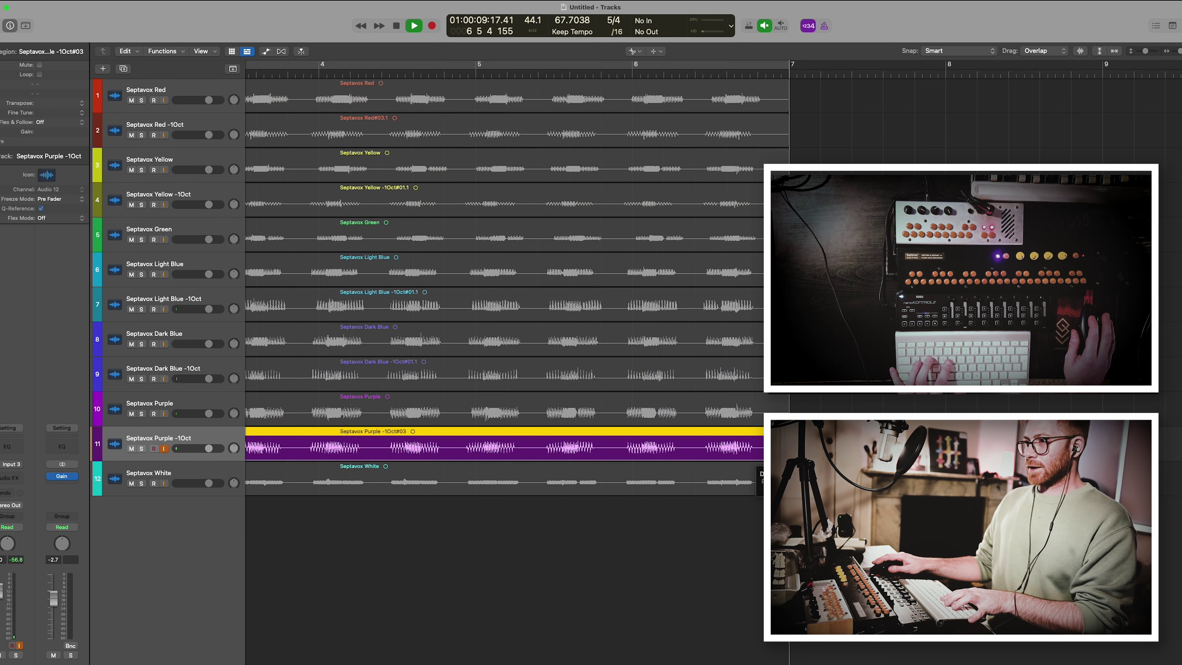
# Pack all twelve Septavox tracks into the SEPTAVOX Summing Stack, collapse it and play from bar 3.
pyautogui.press('z')
pyautogui.rightClick(435, 338)
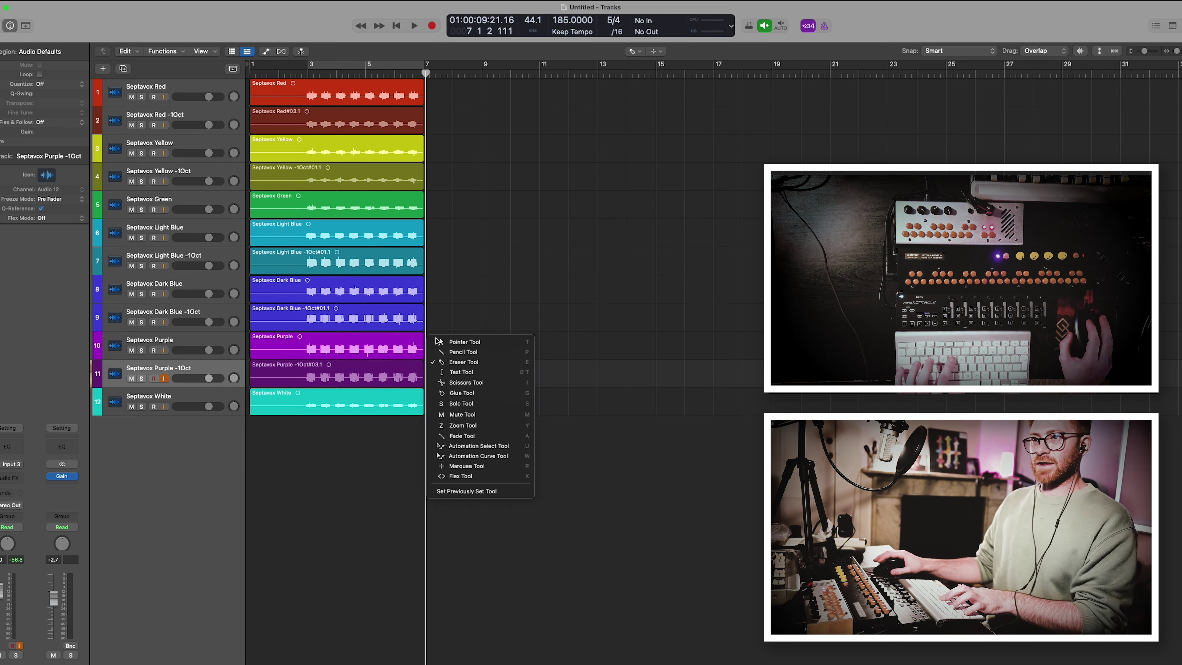
pyautogui.click(257, 141)
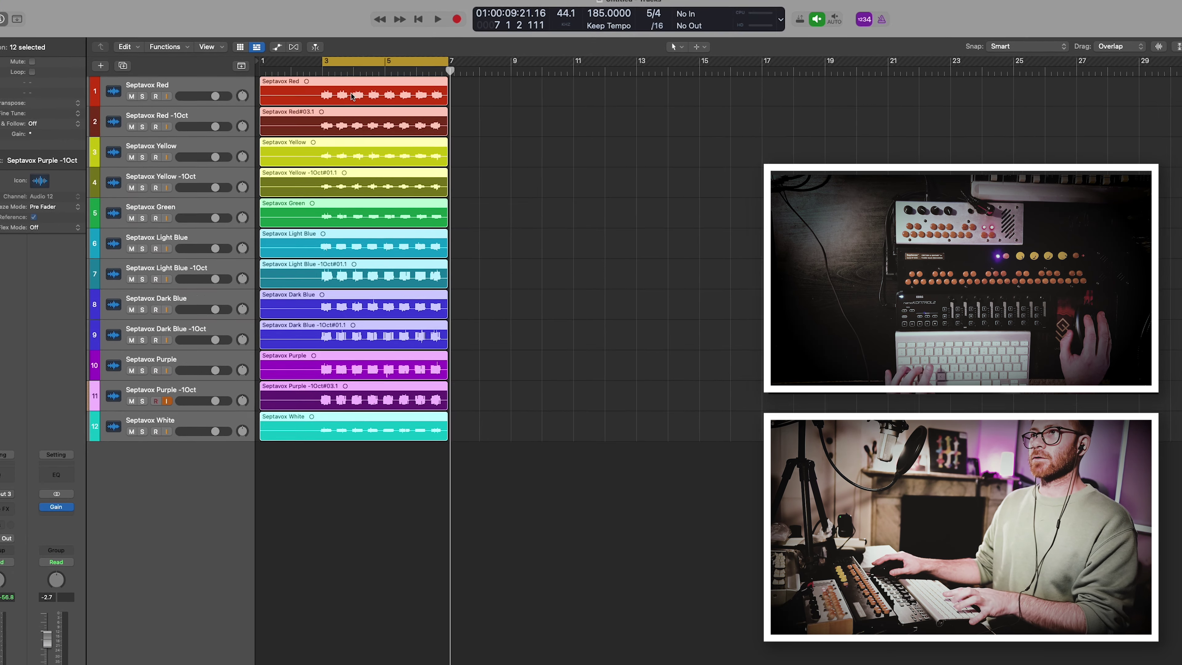
pyautogui.press('super+a')
pyautogui.rightClick(334, 92)
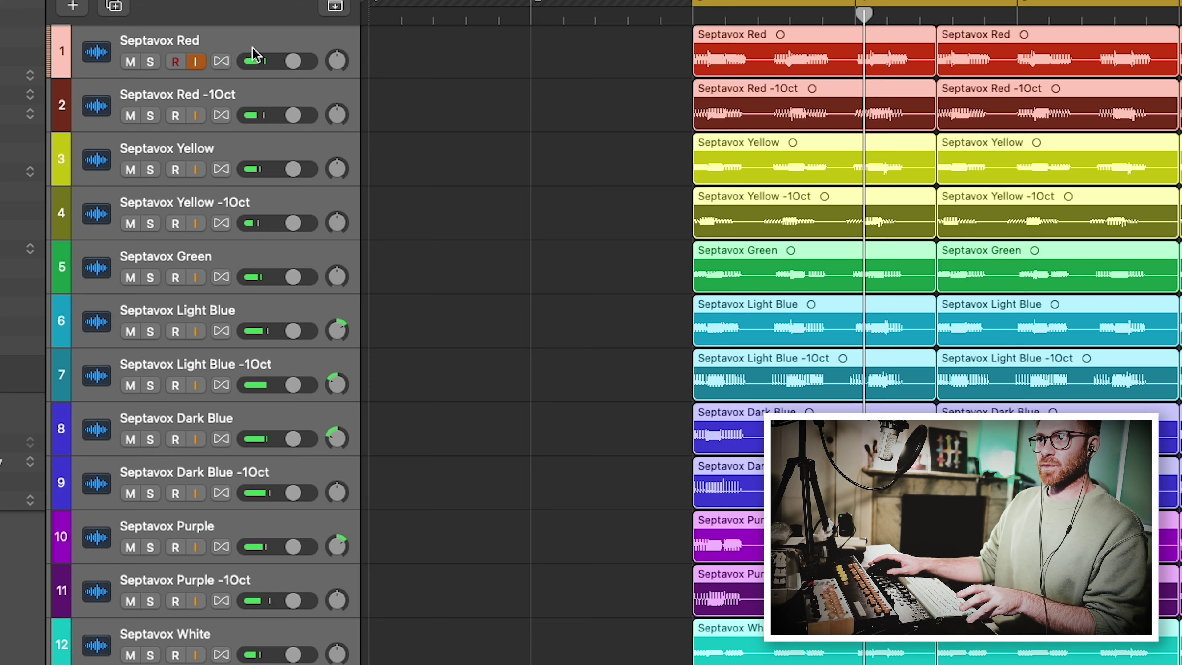
pyautogui.rightClick(256, 53)
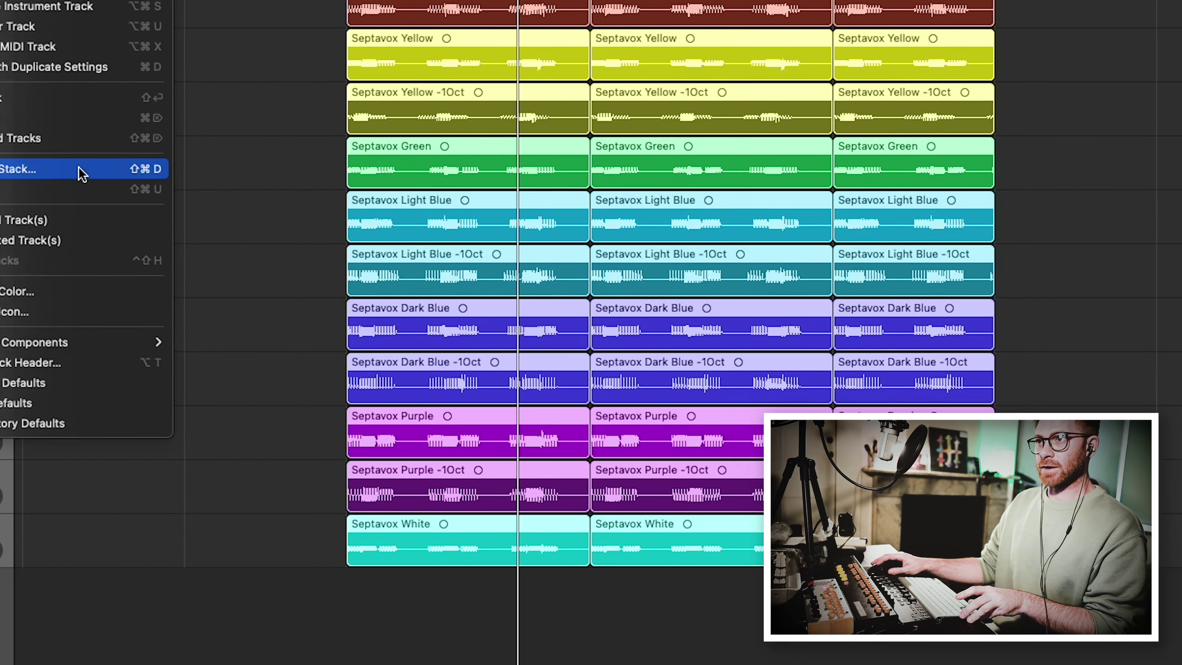
pyautogui.click(426, 273)
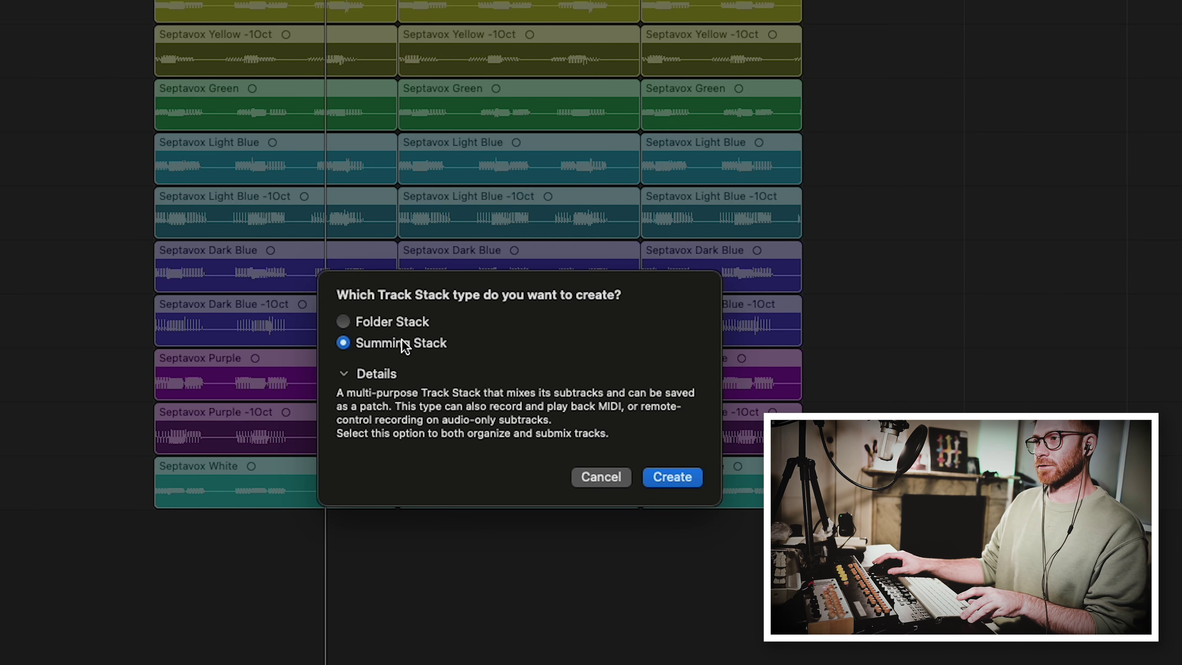
pyautogui.click(673, 477)
pyautogui.click(39, 66)
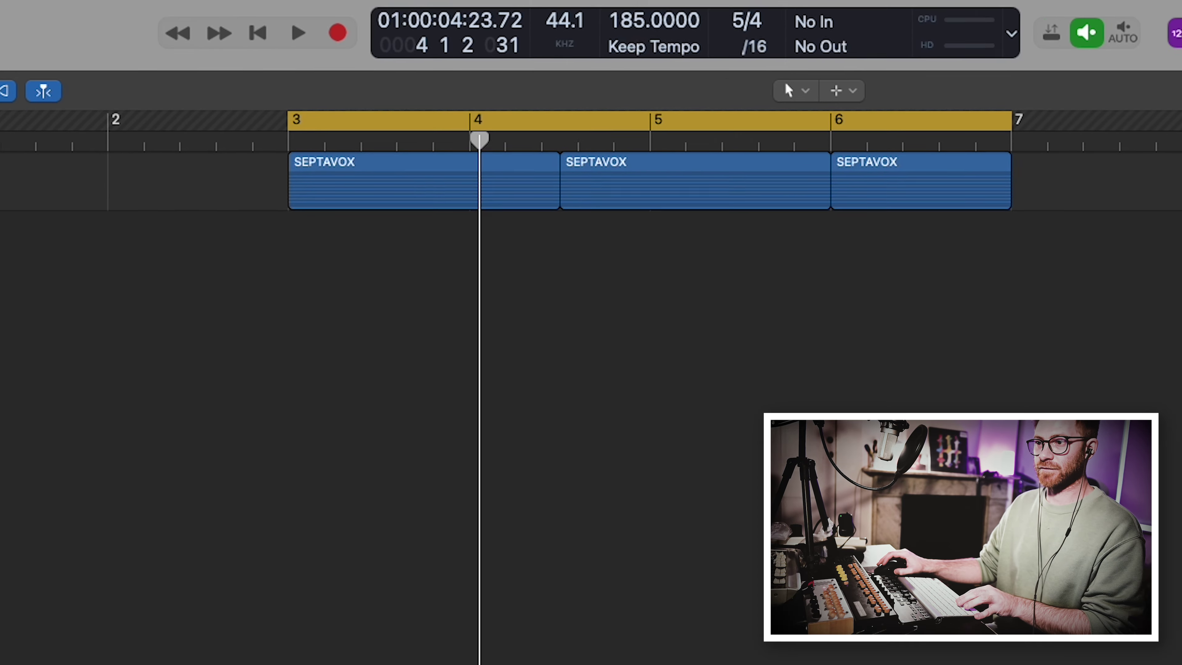
pyautogui.press('space')
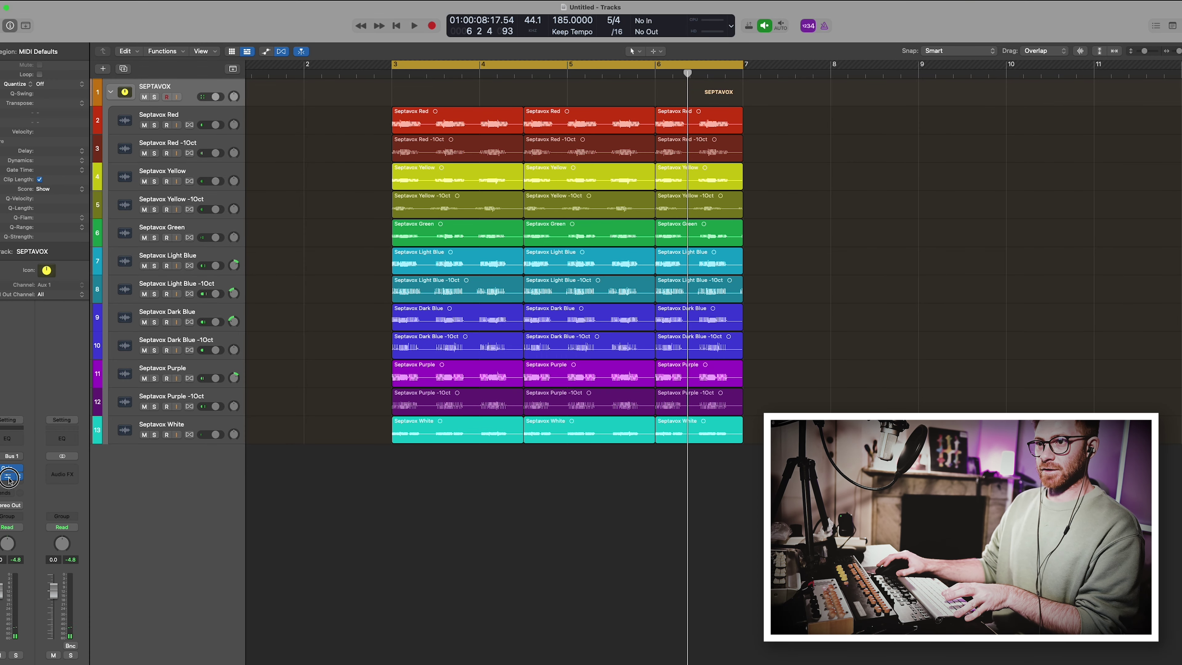
# Insert a Compressor on the stack and split FF Saturn into three bands.
pyautogui.click(8, 477)
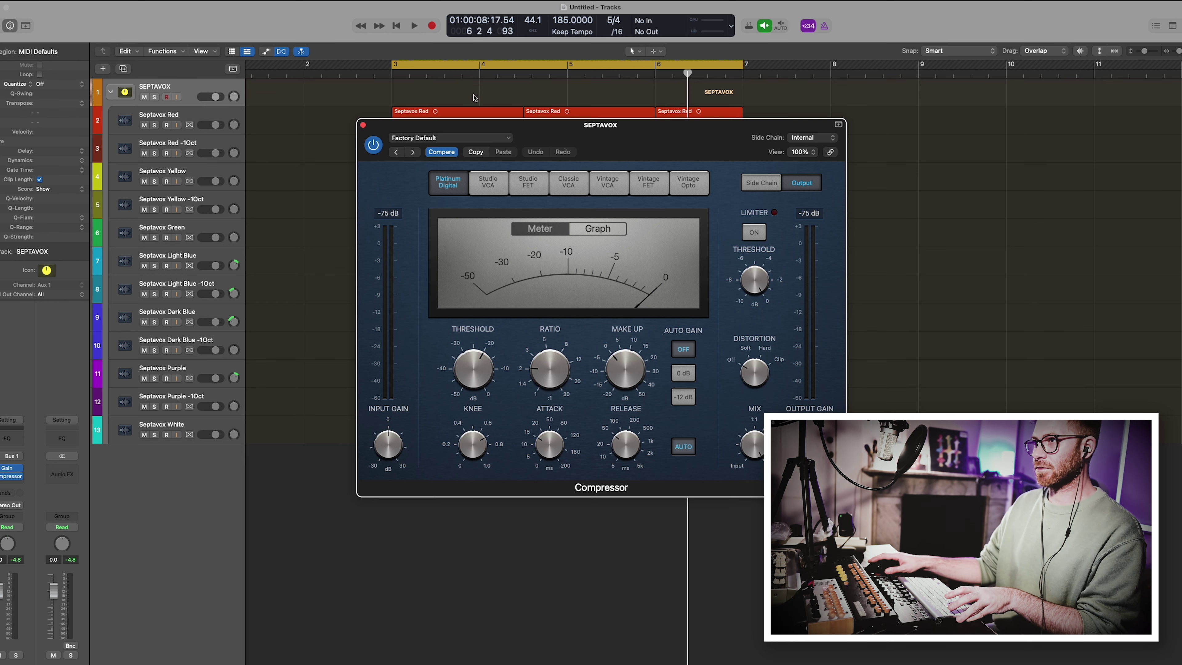
pyautogui.moveTo(551, 124); pyautogui.dragTo(588, 145)
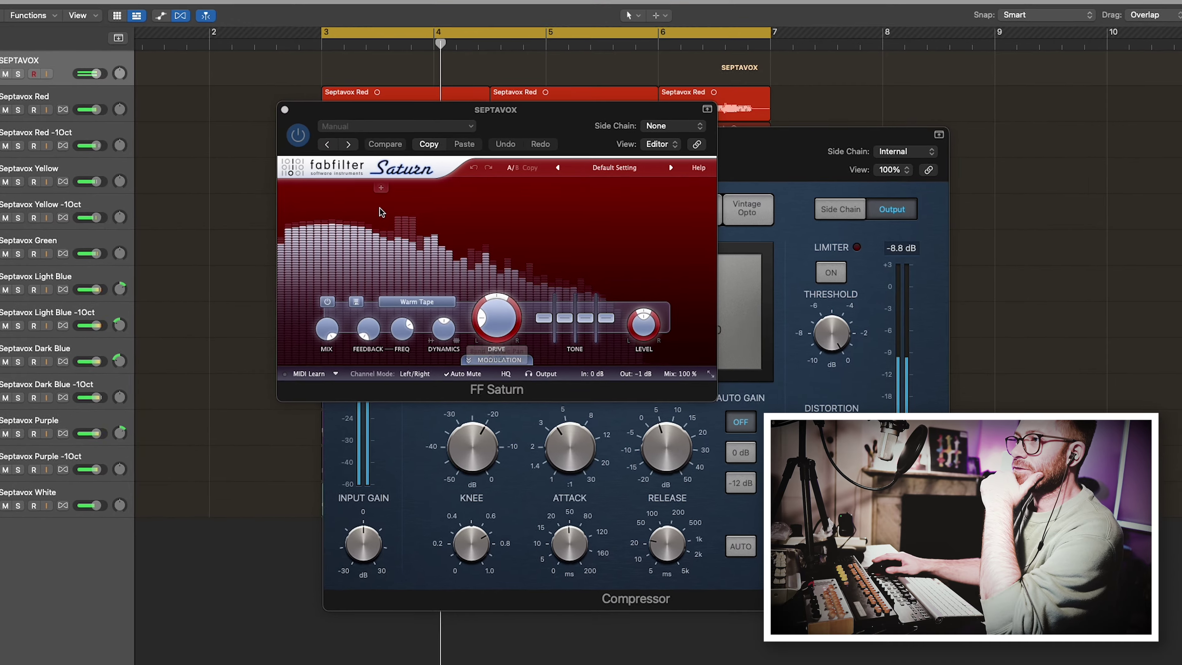
pyautogui.click(380, 188)
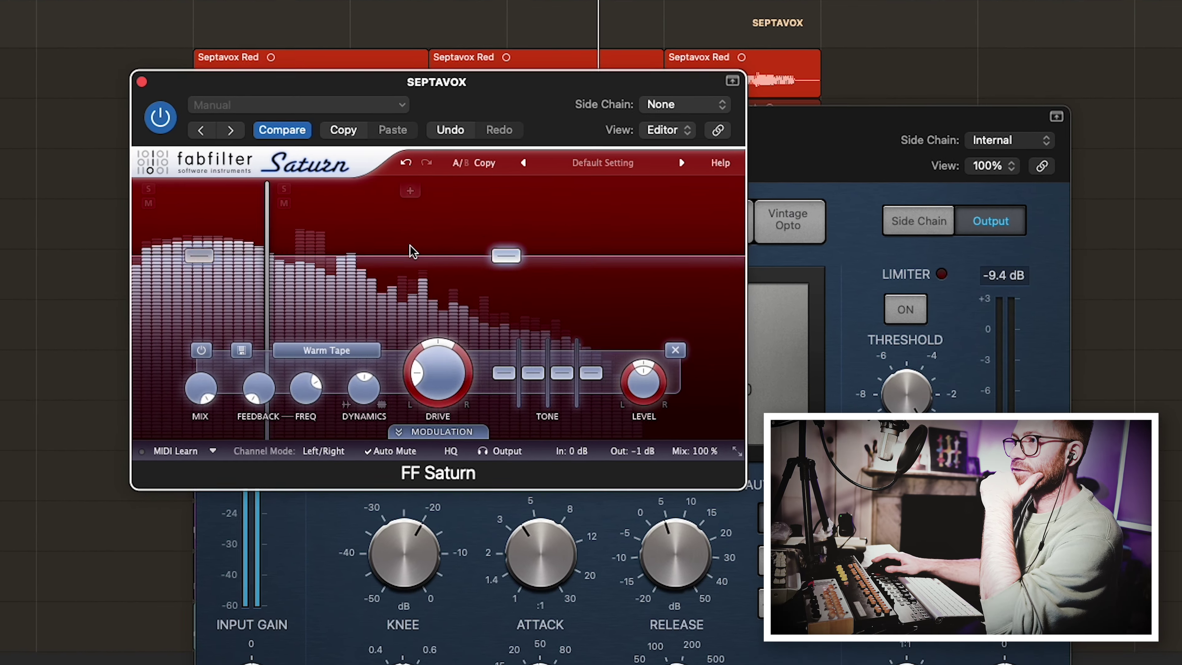
pyautogui.click(528, 210)
# Pan band 1's drive right and raise band 3 to about +6.6 dB level and 87% drive.
pyautogui.moveTo(479, 383)
pyautogui.mouseDown()
pyautogui.moveTo(448, 226)
pyautogui.moveTo(448, 269)
pyautogui.moveTo(566, 341)
pyautogui.mouseUp()
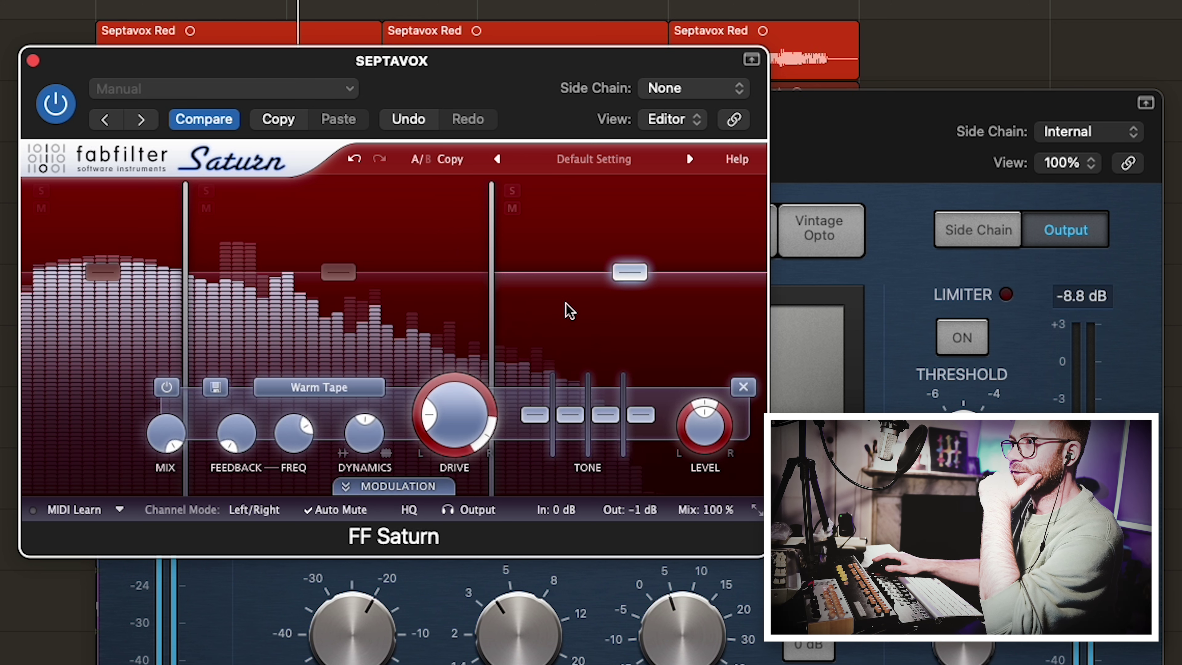
pyautogui.moveTo(630, 272)
pyautogui.mouseDown()
pyautogui.moveTo(618, 245)
pyautogui.moveTo(622, 256)
pyautogui.mouseUp()
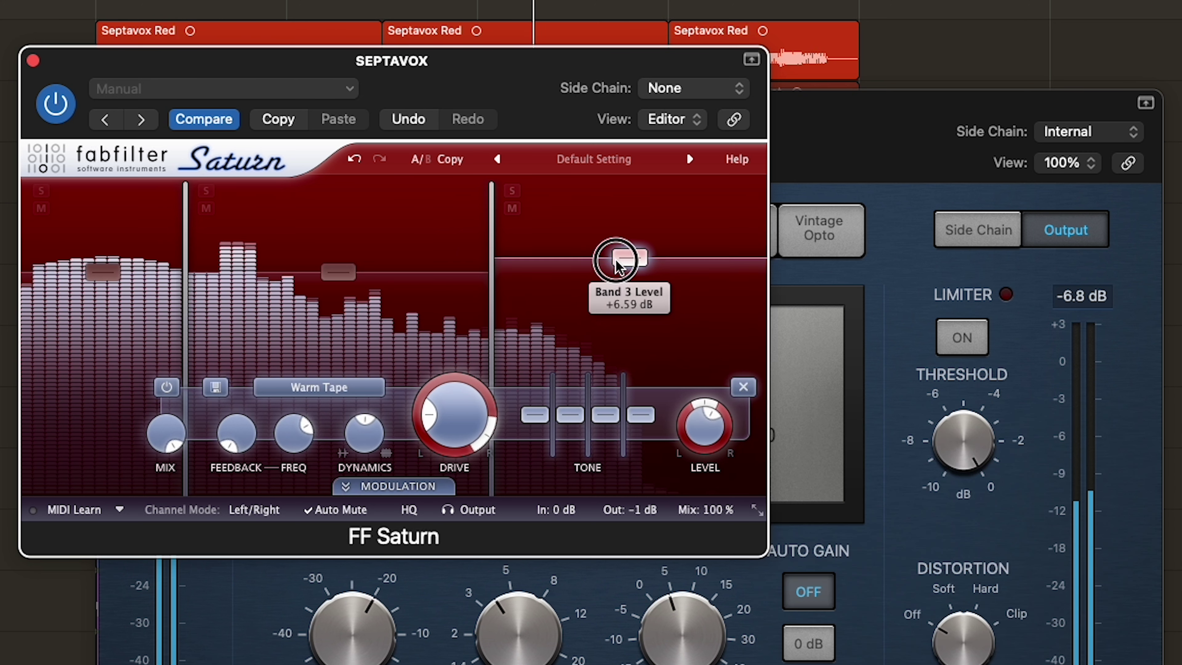
pyautogui.moveTo(474, 397); pyautogui.dragTo(485, 427)
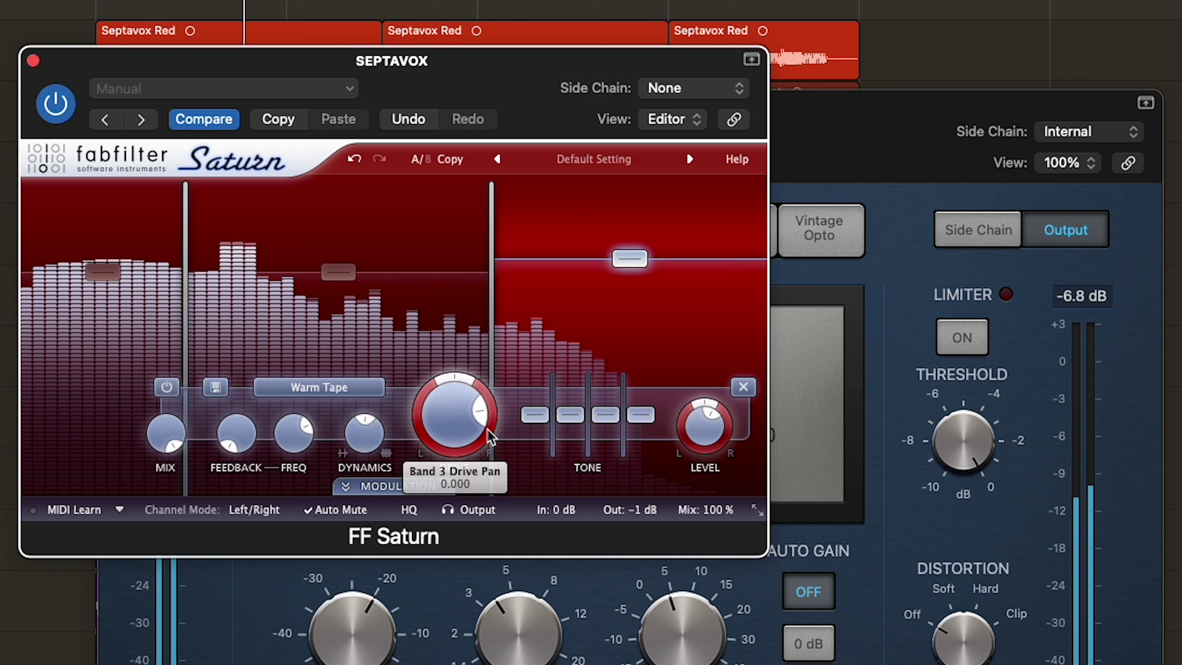
pyautogui.scroll(5, 445, 405)
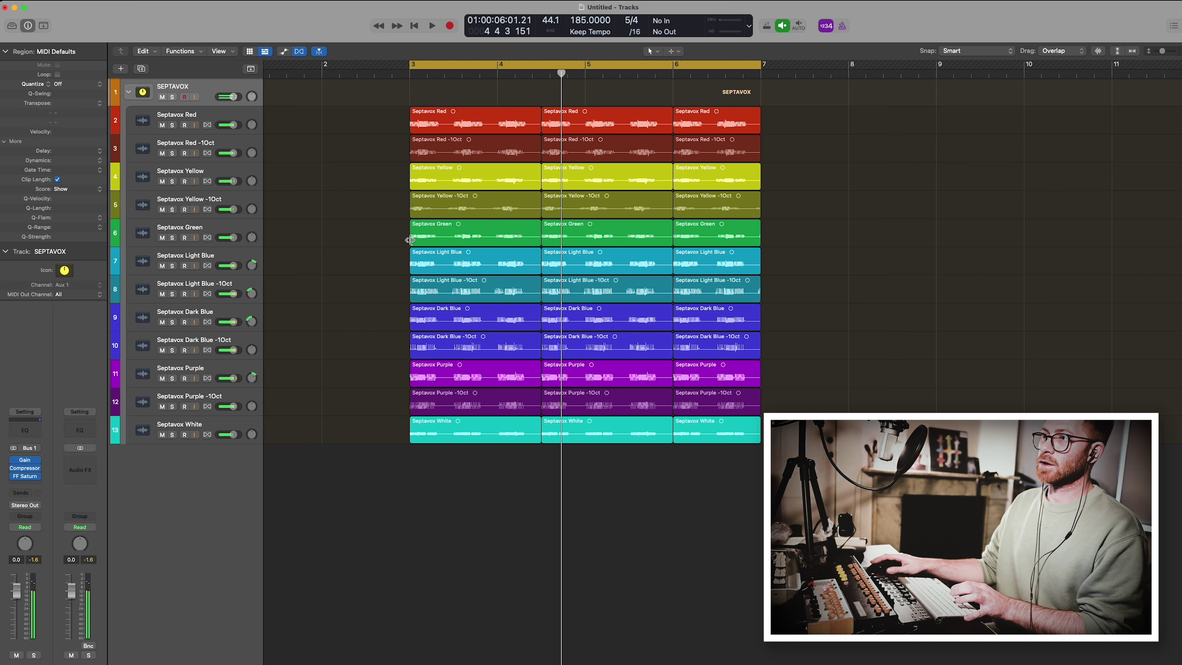
# Insert FabFilter Pro-Q in stereo on the SEPTAVOX stack and play from bar 3.
pyautogui.keyDown('ctrl'); pyautogui.keyDown('alt'); pyautogui.click(399, 409); pyautogui.keyUp('alt'); pyautogui.keyUp('ctrl')
pyautogui.click(25, 484)
pyautogui.moveTo(111, 365)
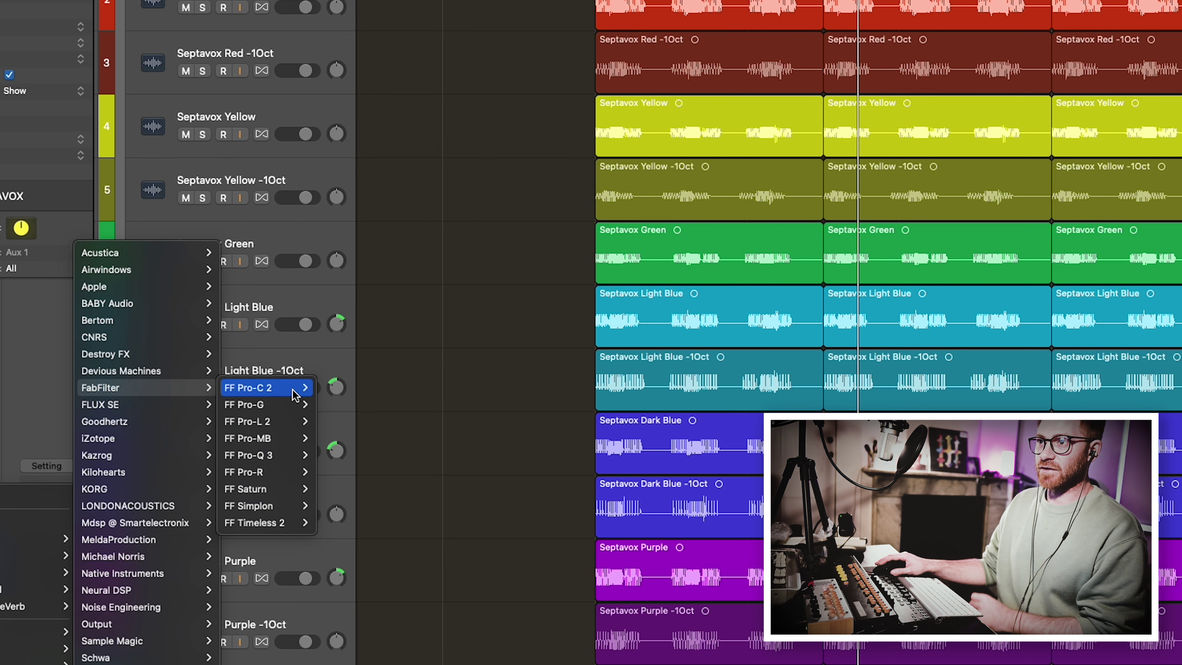
pyautogui.moveTo(235, 371)
pyautogui.click(335, 404)
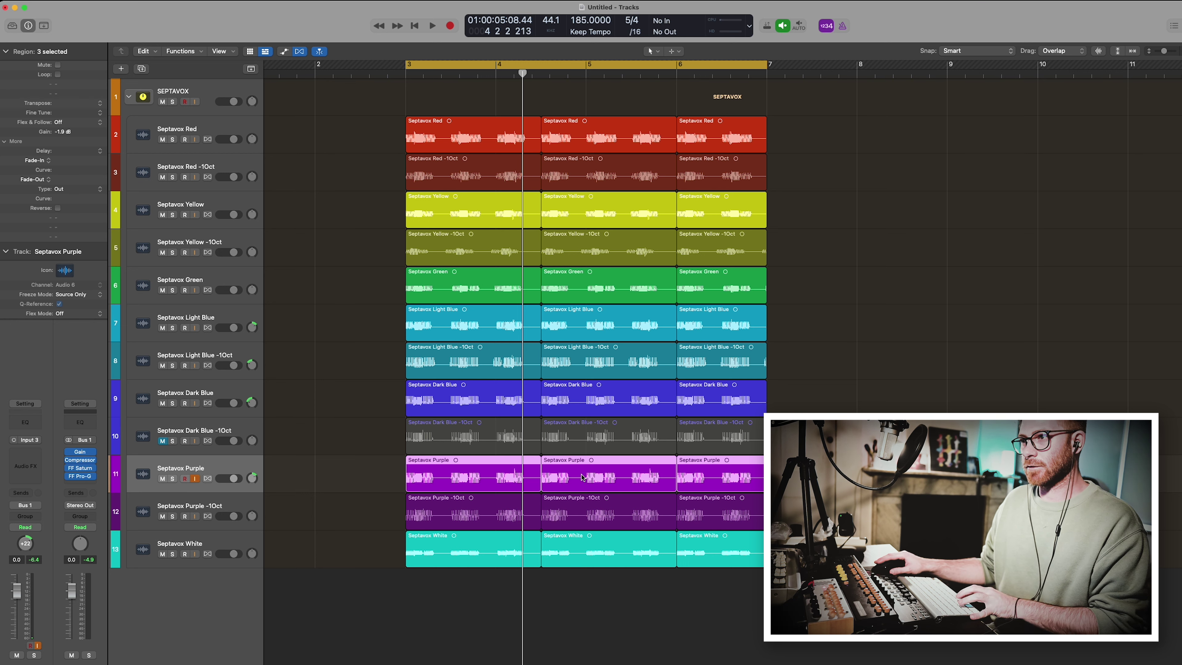
pyautogui.press('space')
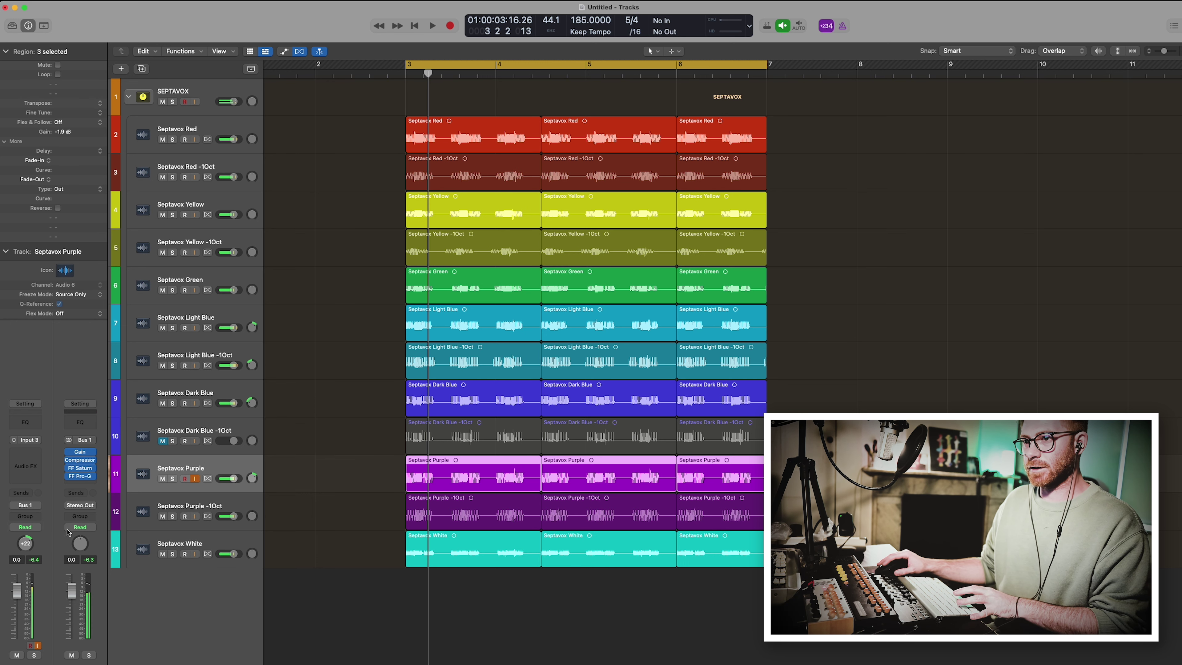
# Add a Dimension Expander to Septavox Purple, lower its Size and start playback.
pyautogui.click(18, 454)
pyautogui.moveTo(30, 656)
pyautogui.moveTo(117, 664)
pyautogui.moveTo(240, 654)
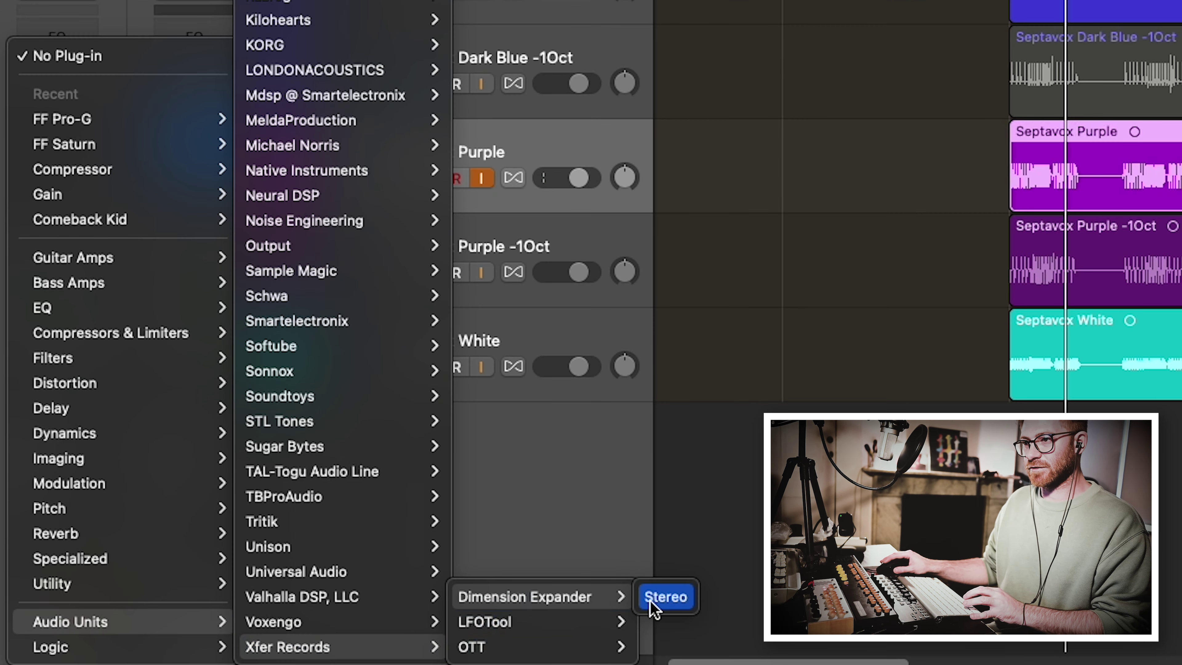
pyautogui.click(665, 597)
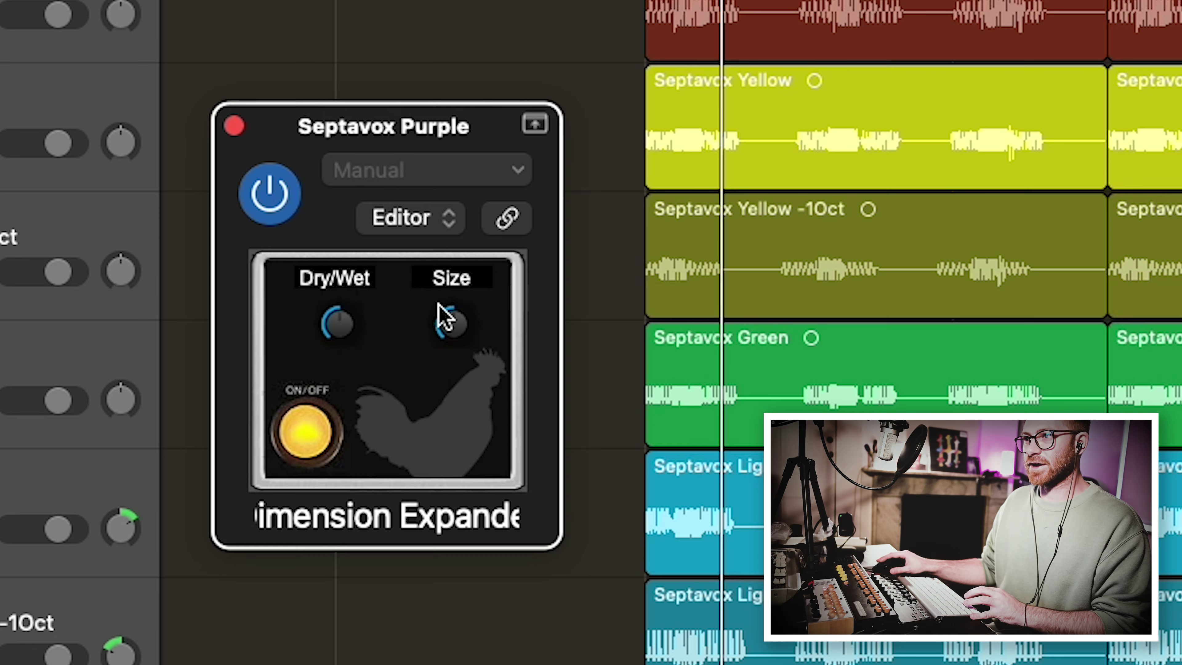
pyautogui.moveTo(442, 317); pyautogui.dragTo(440, 415)
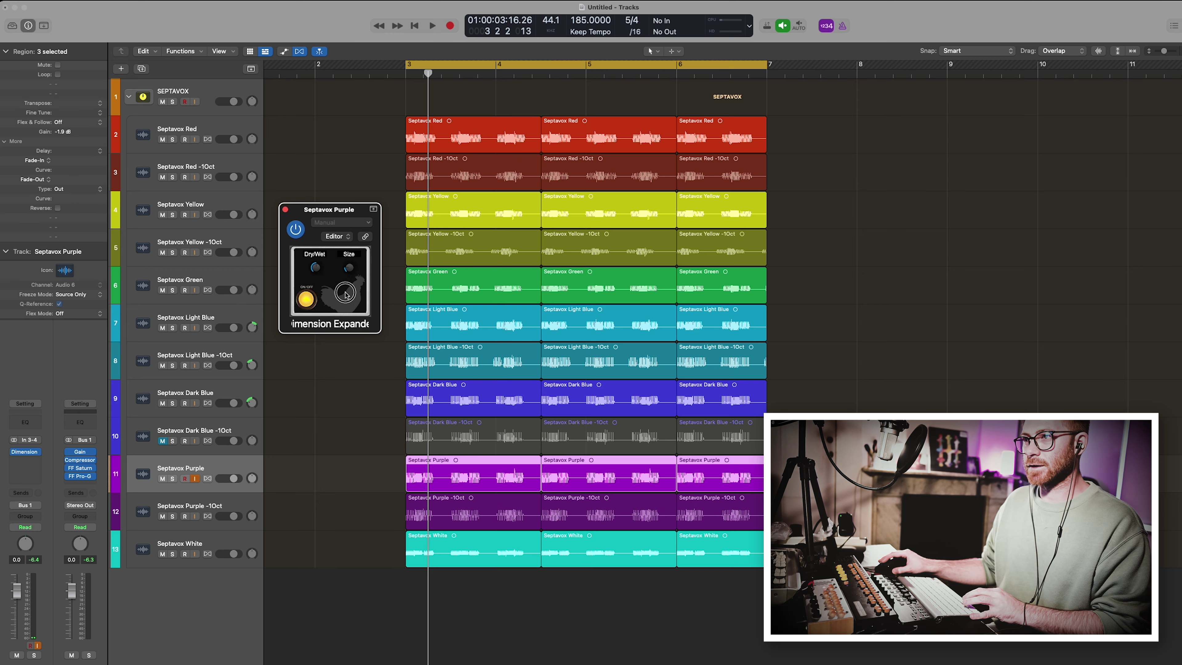
pyautogui.press('space')
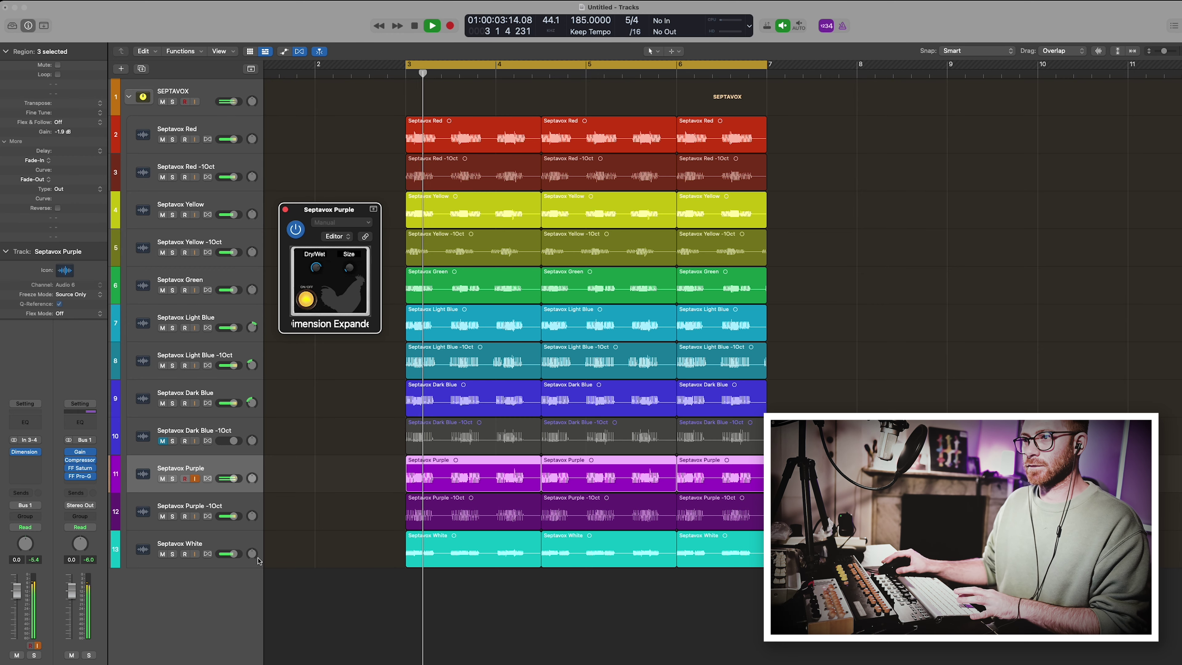
# Solo Septavox Purple, raise the Size to about half, then hear it in the full mix.
pyautogui.click(171, 479)
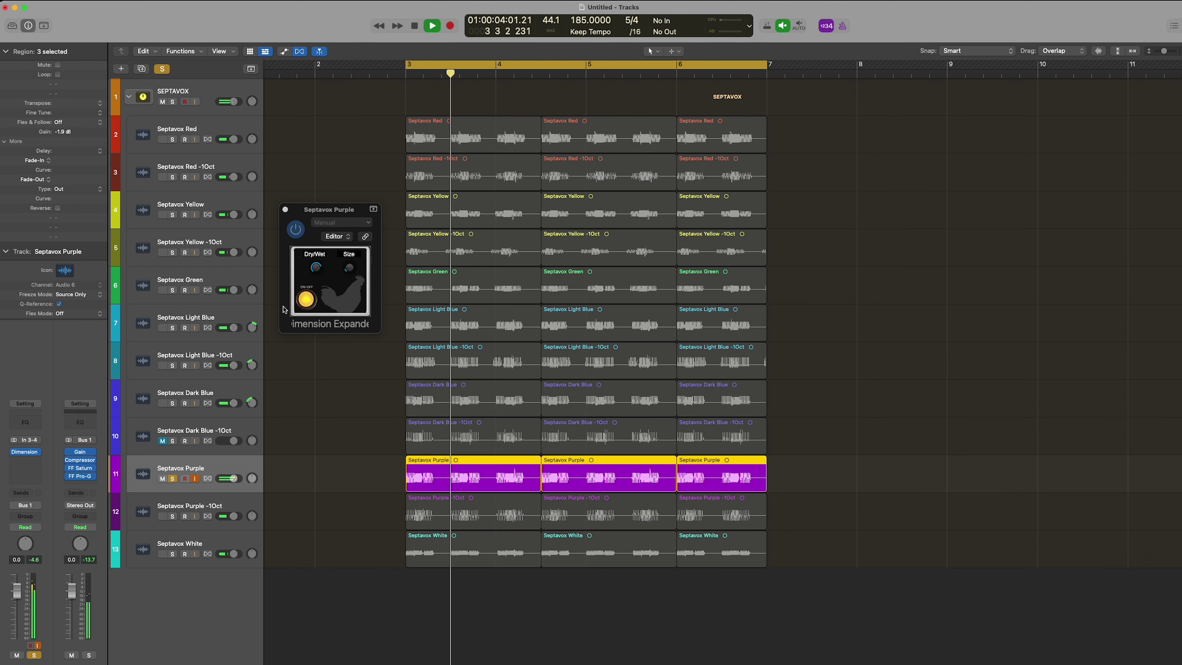
pyautogui.click(302, 306)
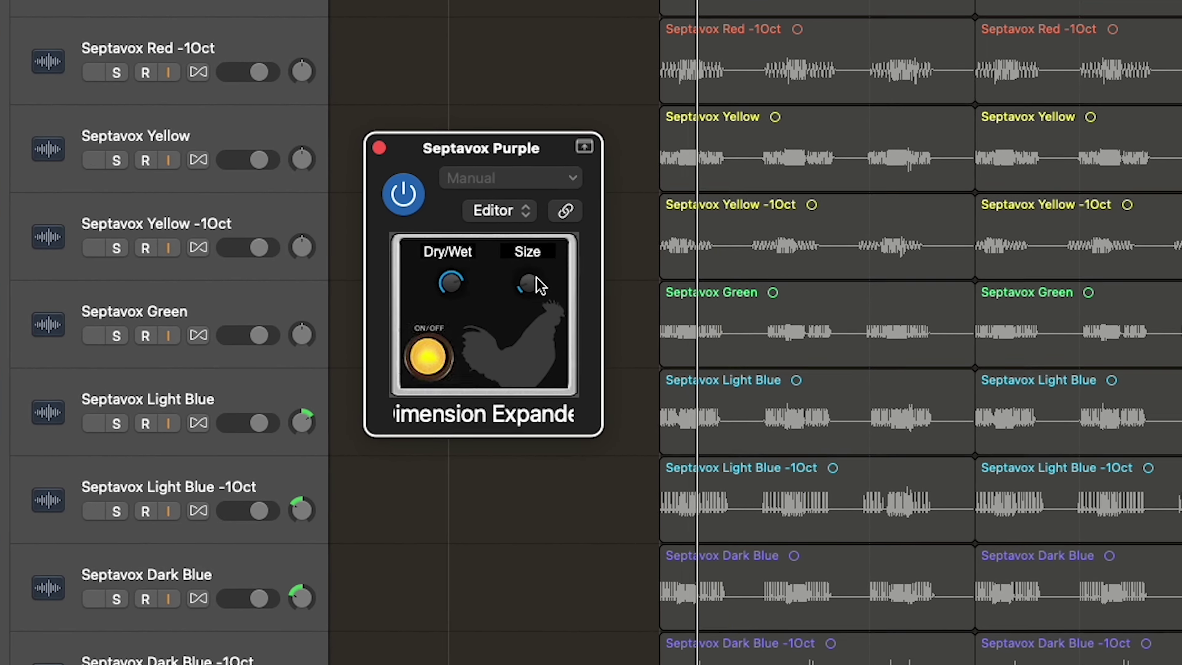
pyautogui.moveTo(468, 279); pyautogui.dragTo(468, 161)
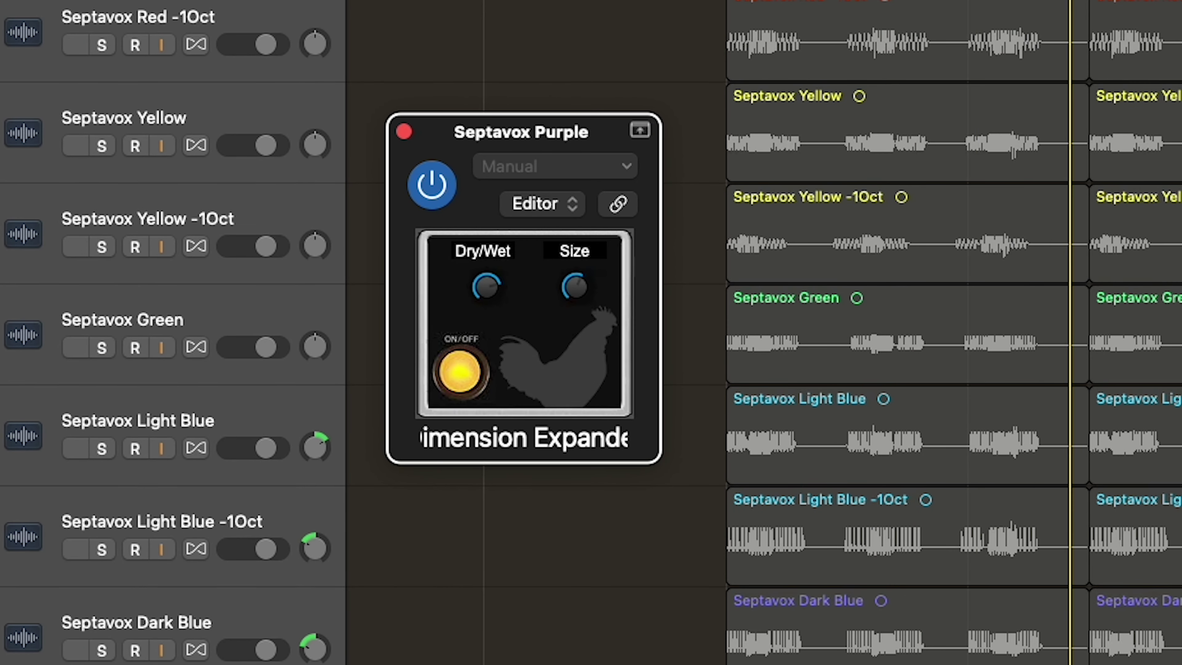
pyautogui.press('super+a')
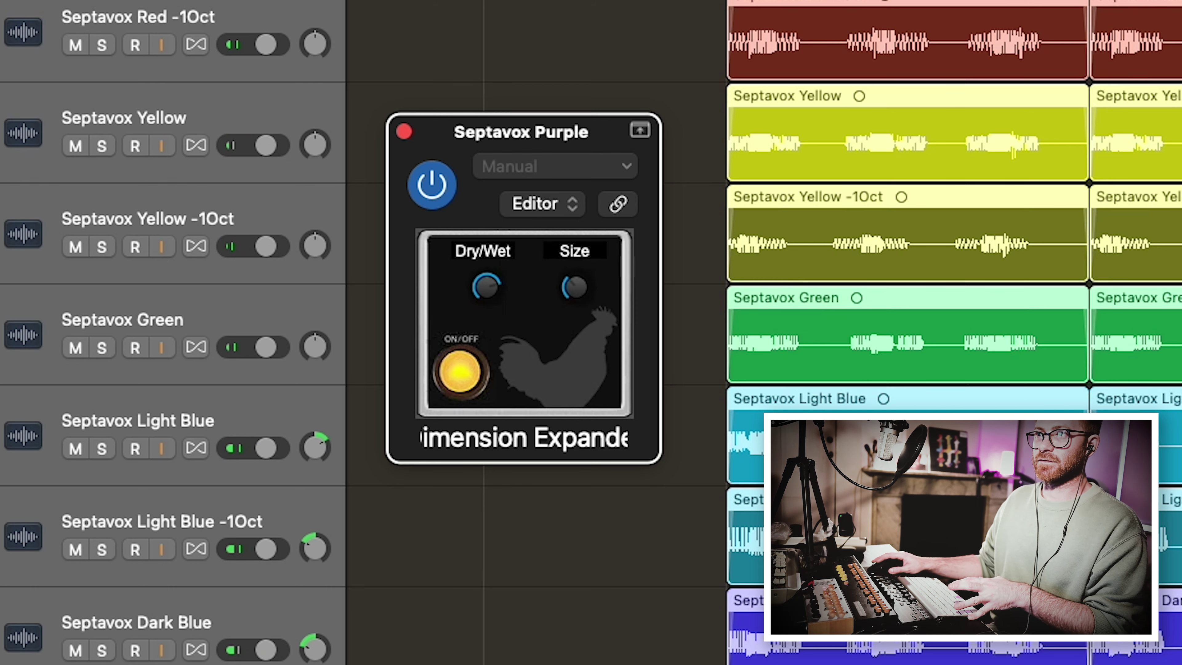
pyautogui.press('super+a')
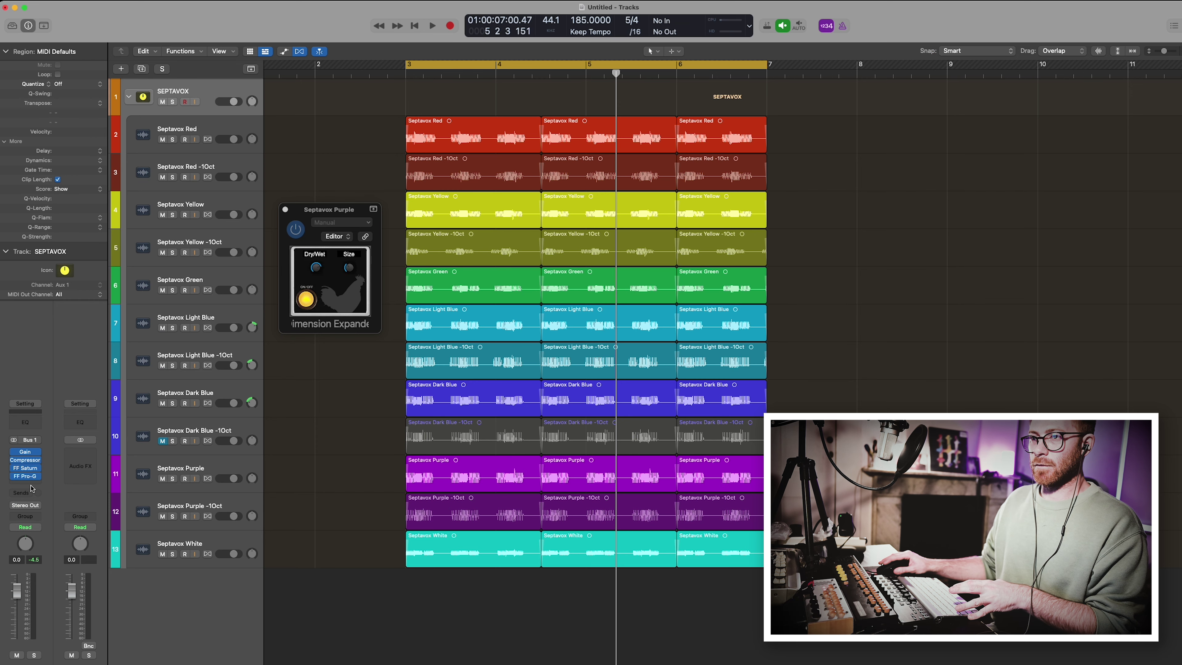
pyautogui.click(31, 485)
# Insert TAL Chorus LX on SEPTAVOX, toggle Chorus I, then remove it from the bus.
pyautogui.moveTo(51, 656)
pyautogui.moveTo(140, 595)
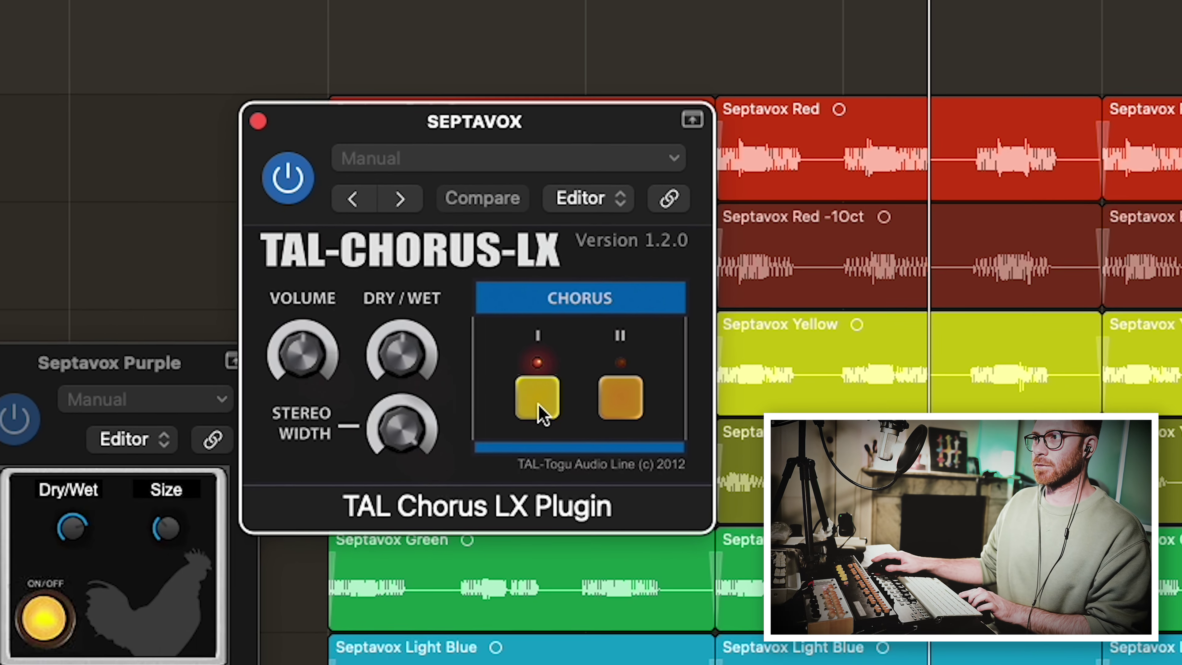
pyautogui.click(536, 358)
pyautogui.click(538, 409)
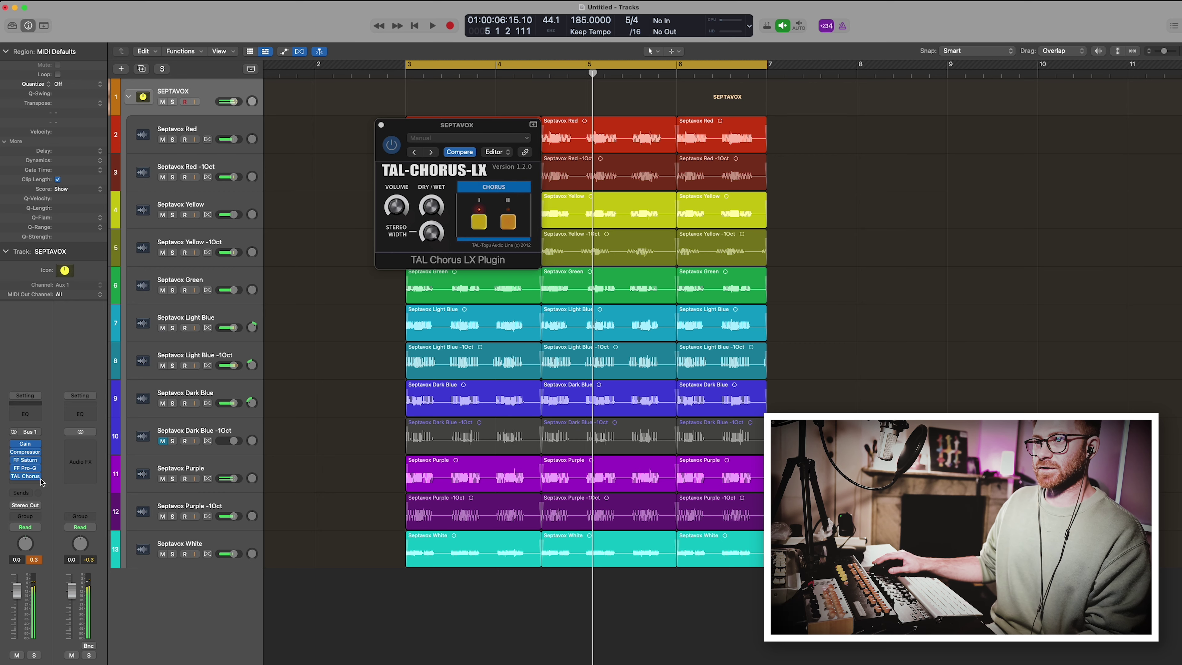
pyautogui.click(63, 452)
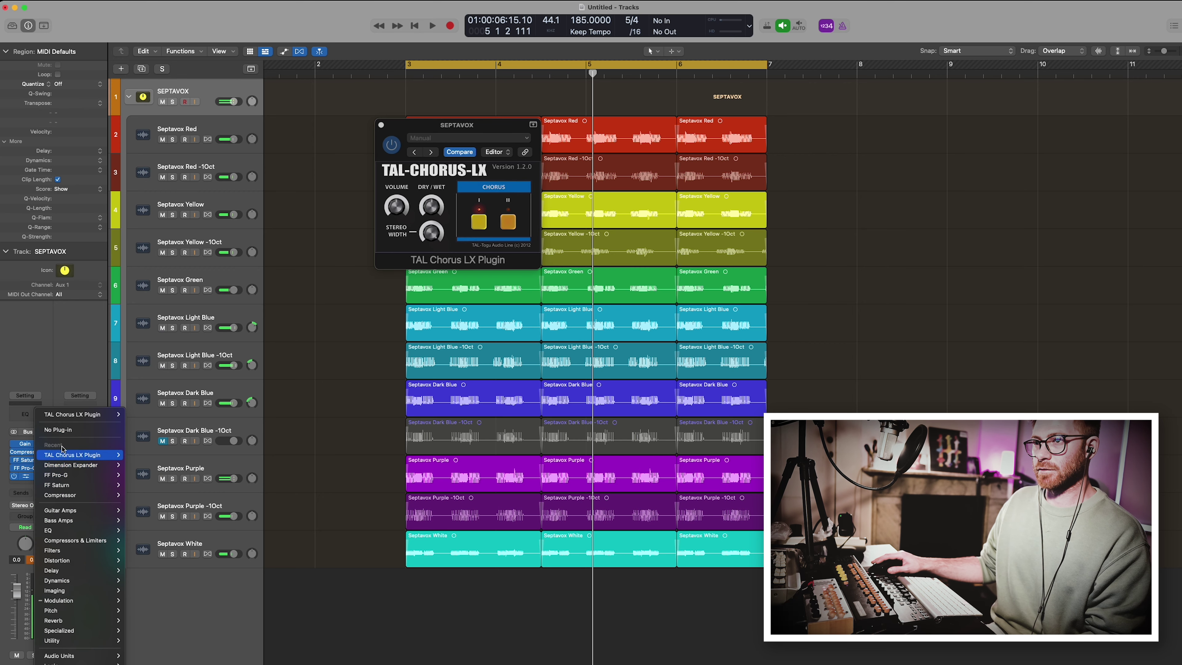
pyautogui.click(70, 429)
# Select Septavox Red, stepping between it and its -1Oct companion track.
pyautogui.click(209, 125)
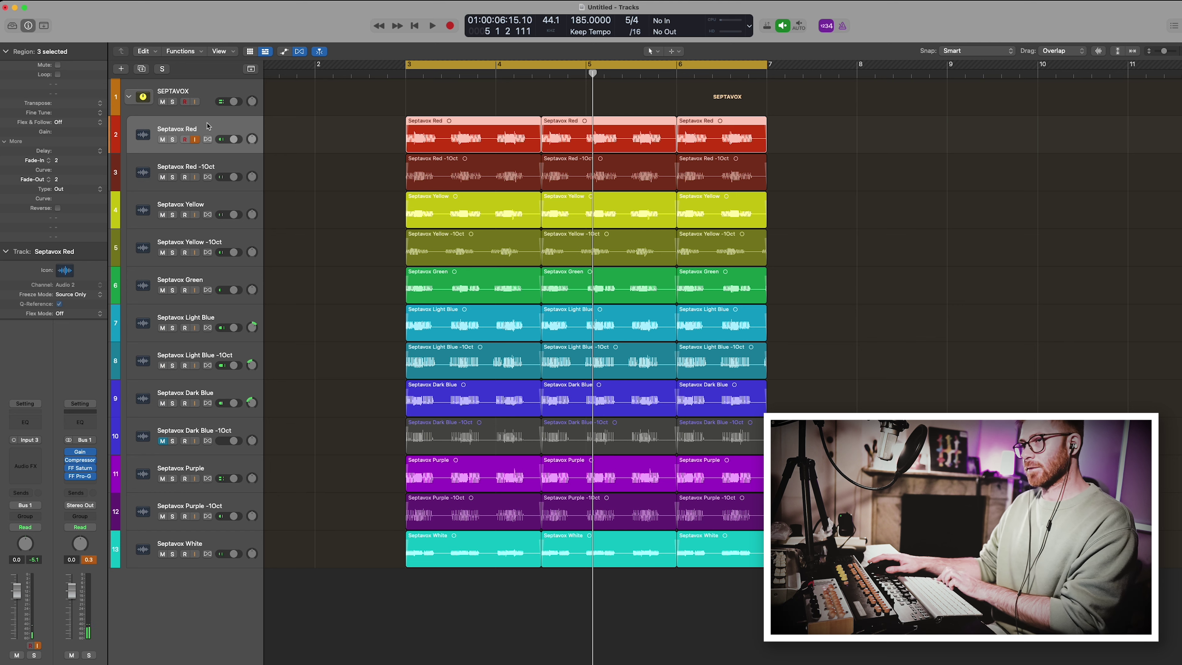
pyautogui.press('Down')
pyautogui.press('Down')
pyautogui.press('Down')
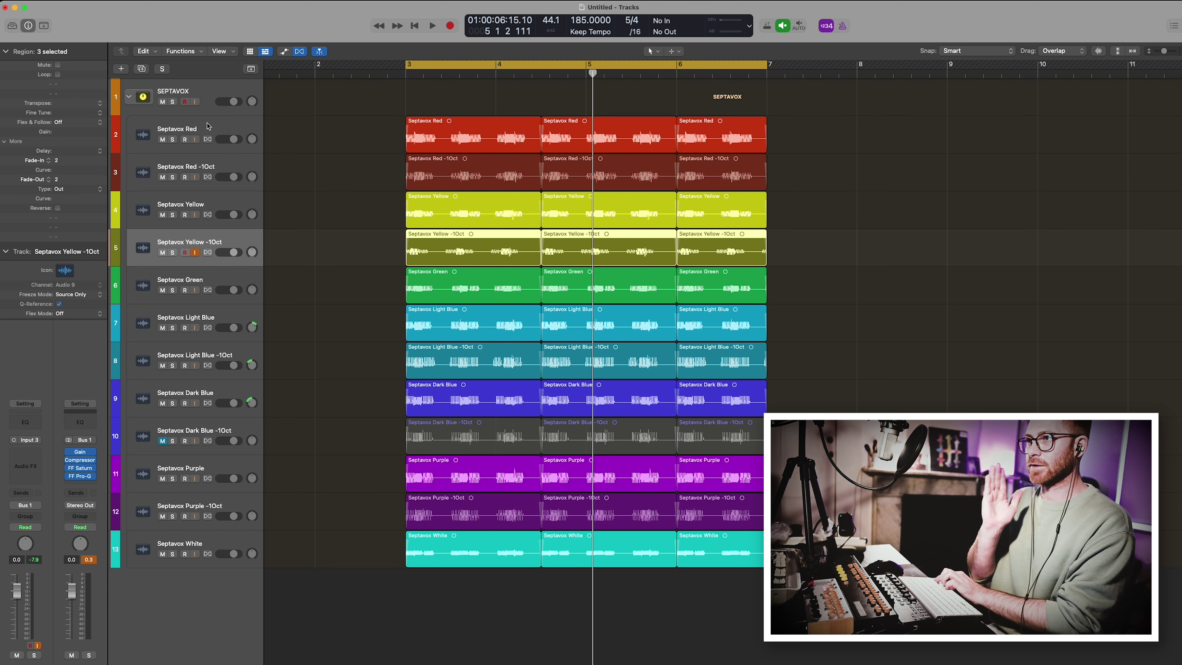
pyautogui.press('Up')
pyautogui.press('Up')
pyautogui.press('Up')
pyautogui.press('Down')
pyautogui.press('Down')
pyautogui.press('Up')
pyautogui.press('Up')
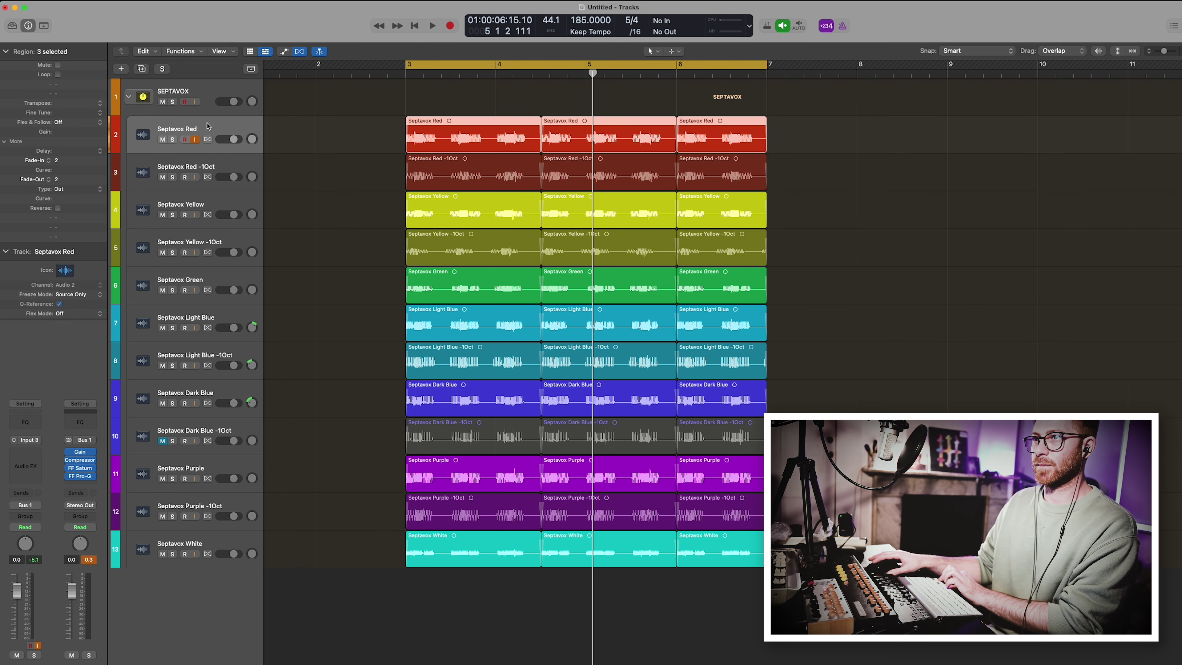
pyautogui.press('Down')
pyautogui.press('Up')
pyautogui.press('Down')
pyautogui.press('Down')
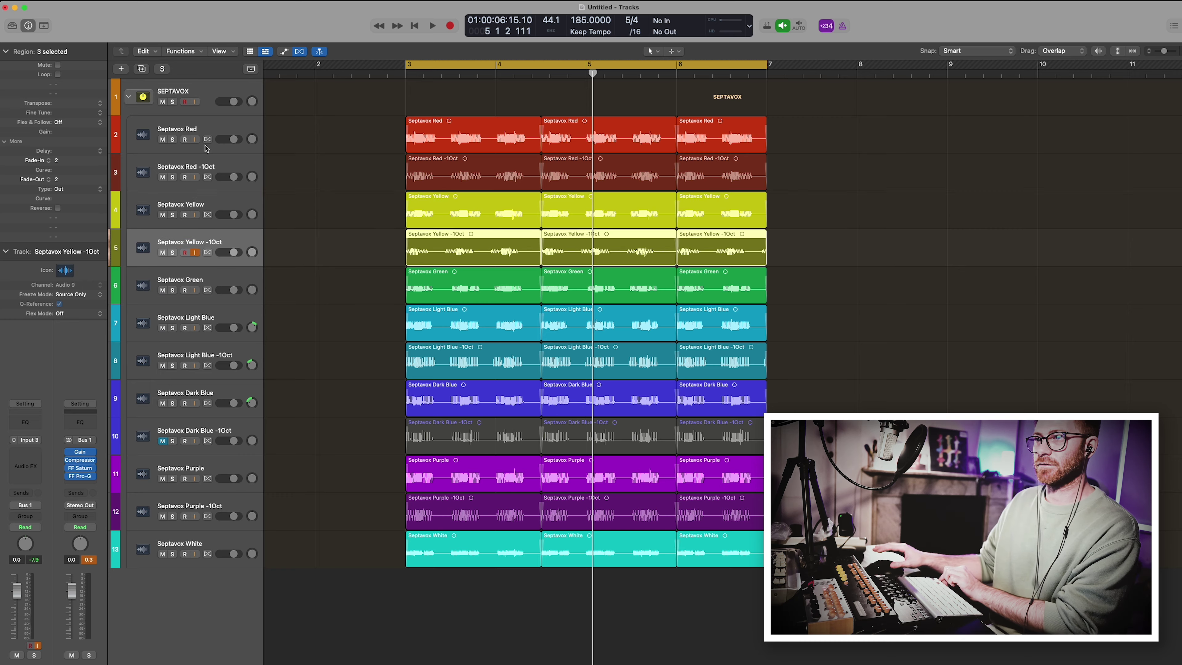
pyautogui.press('Down')
pyautogui.press('Down')
pyautogui.press('Down')
pyautogui.press('Down')
pyautogui.press('Down')
pyautogui.press('Down')
# Insert TAL Chorus LX in stereo on Septavox Purple with Chorus I engaged.
pyautogui.click(26, 451)
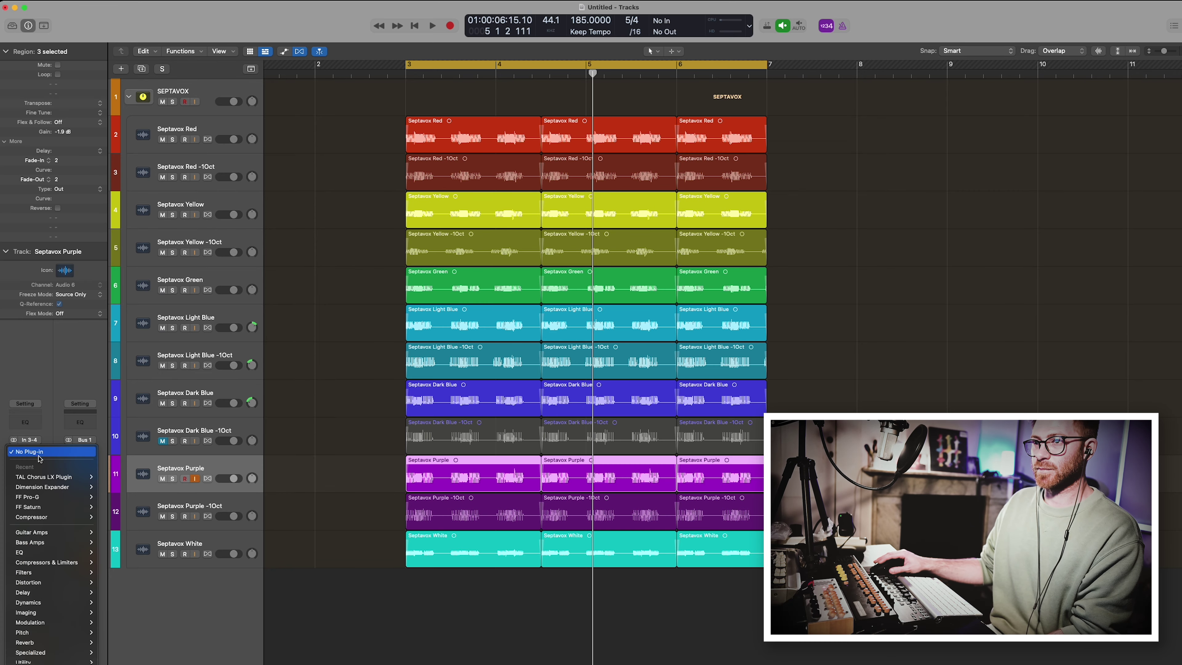
pyautogui.click(111, 477)
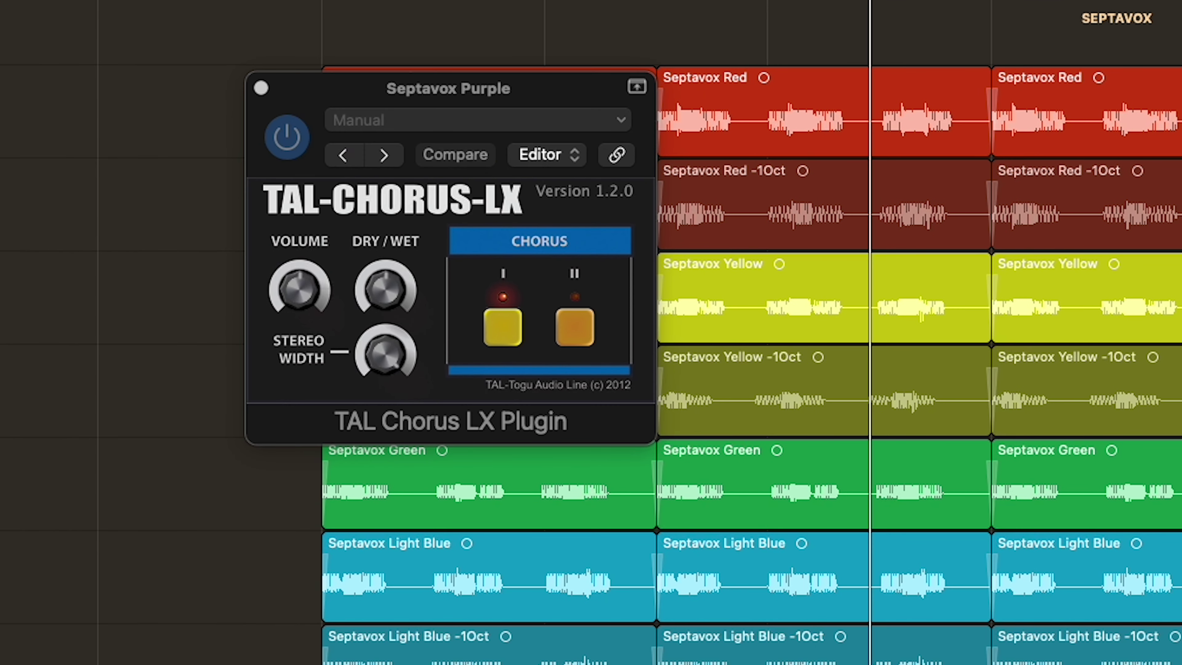
pyautogui.click(298, 308)
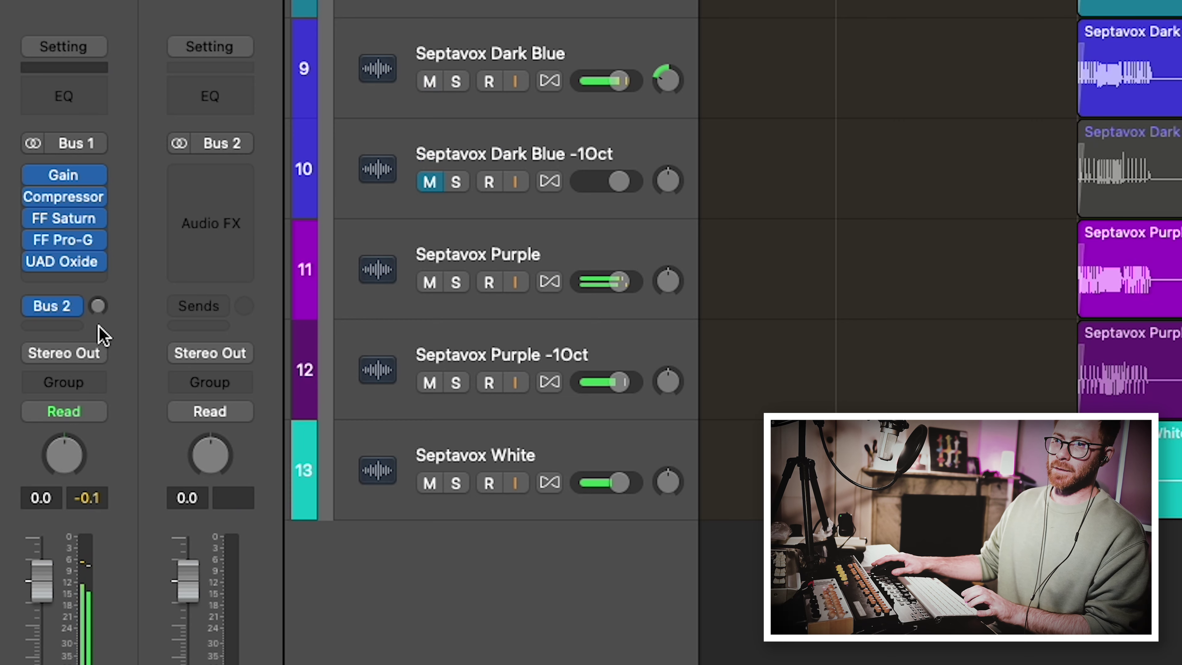
# Send SEPTAVOX to Bus 2 and insert ValhallaVintageVerb on the Bus 2 return.
pyautogui.keyDown('alt'); pyautogui.click(97, 305); pyautogui.keyUp('alt')
pyautogui.click(229, 169)
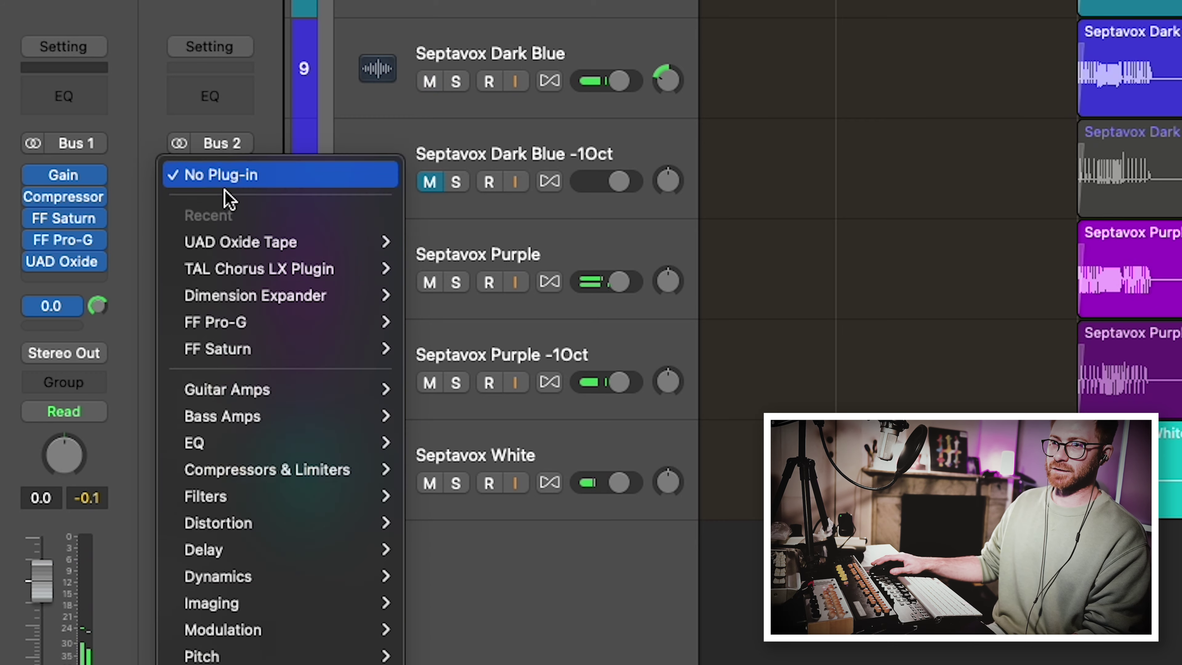
pyautogui.moveTo(279, 656)
pyautogui.moveTo(520, 647)
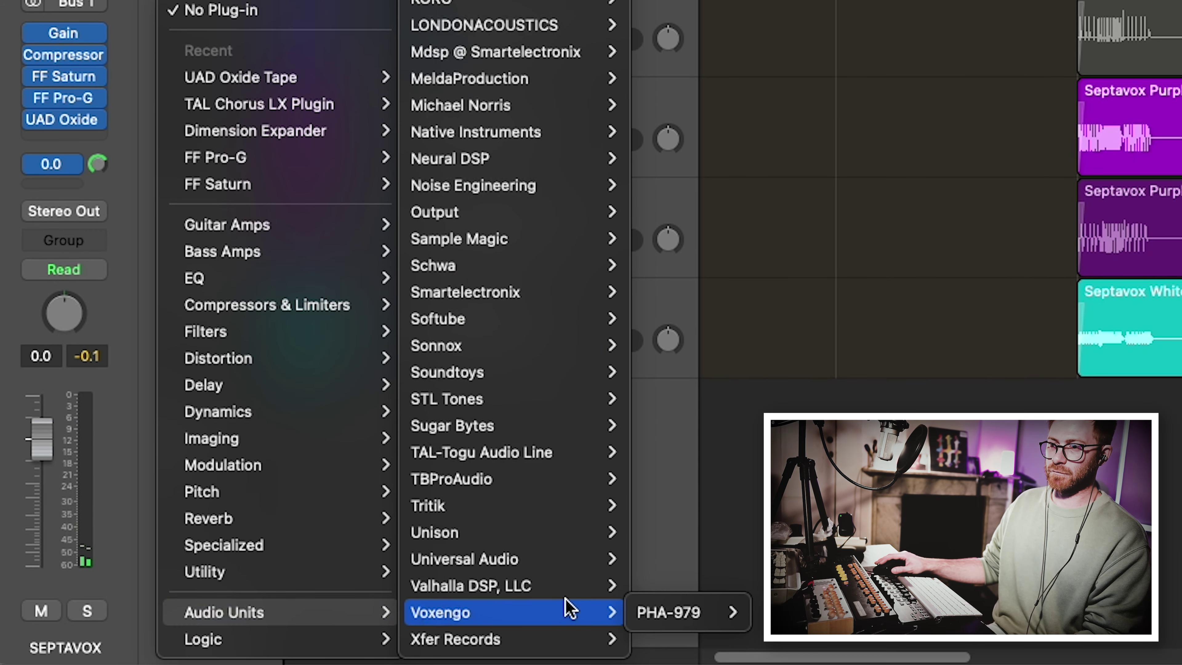
pyautogui.moveTo(567, 585)
pyautogui.click(912, 638)
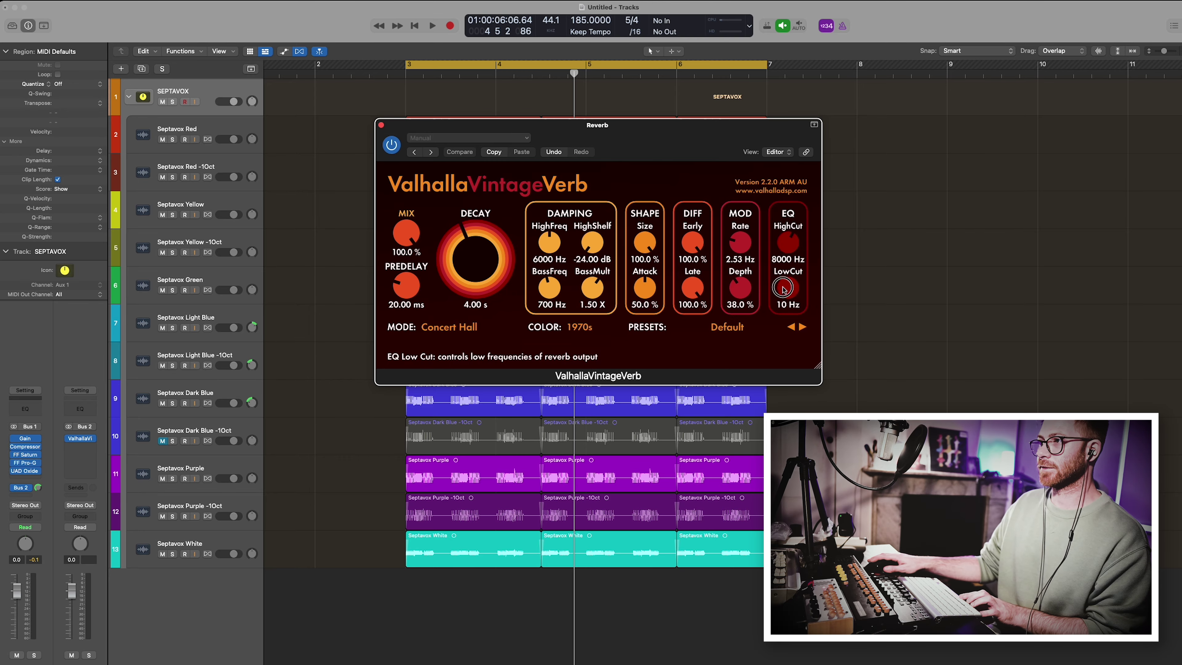
# Set the reverb to 1.42 s decay, 490 Hz low cut and 4870 Hz high cut.
pyautogui.moveTo(783, 288); pyautogui.dragTo(789, 261)
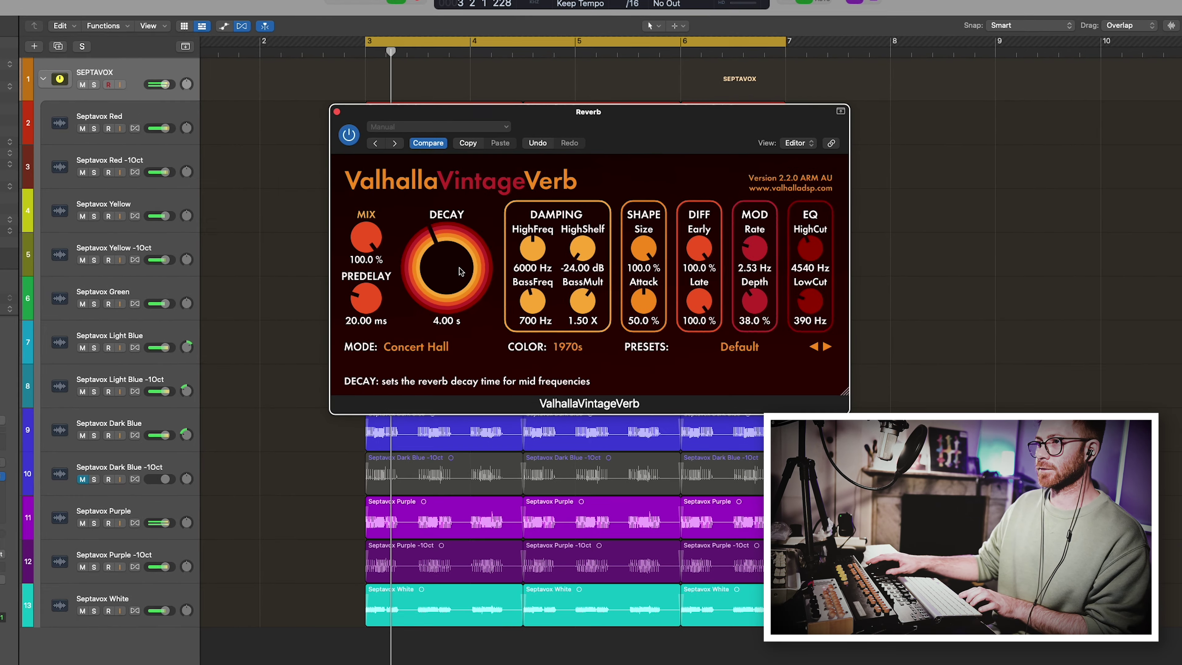
pyautogui.moveTo(460, 272); pyautogui.dragTo(412, 284)
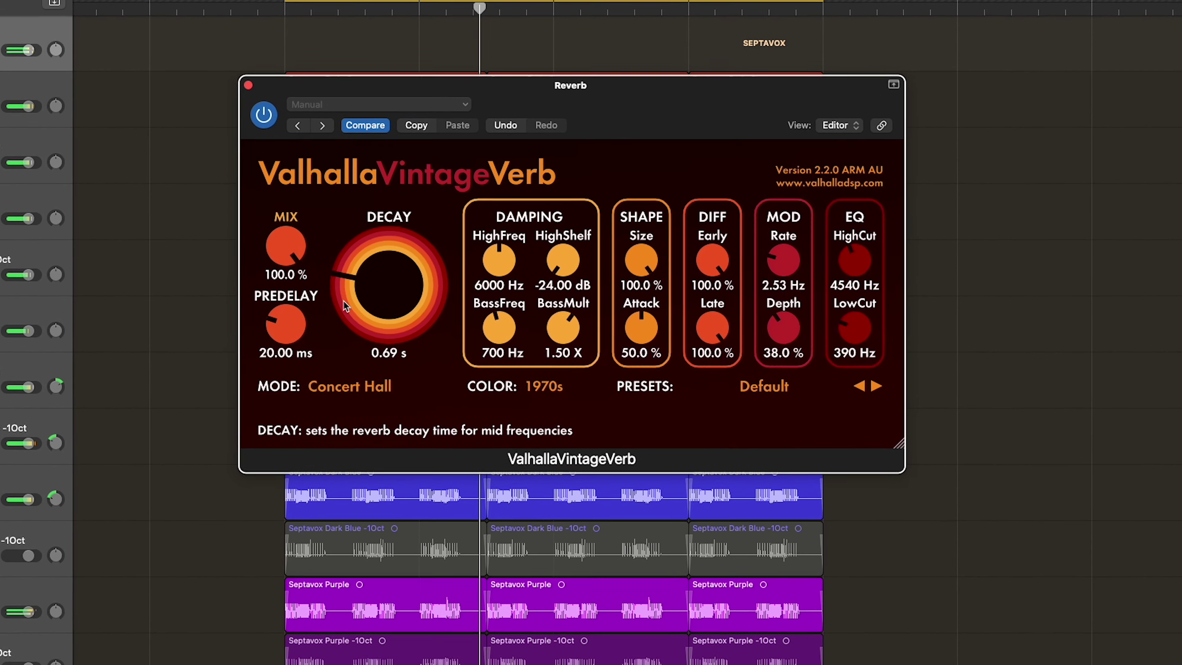
pyautogui.moveTo(345, 305); pyautogui.dragTo(346, 288)
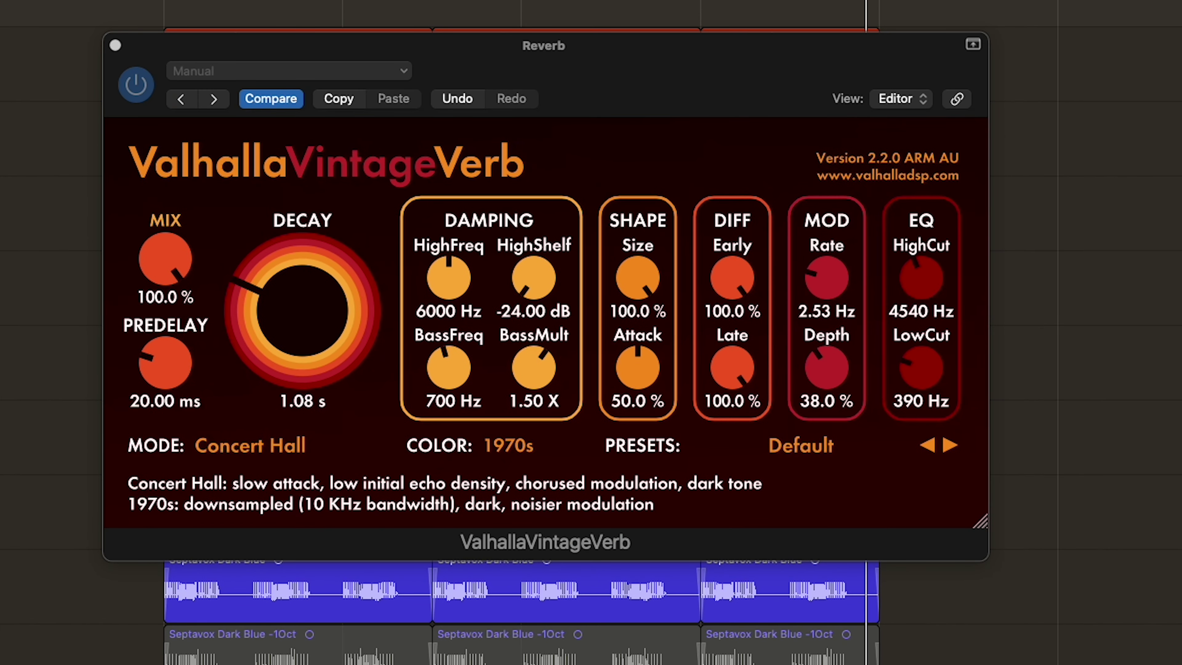
pyautogui.click(237, 377)
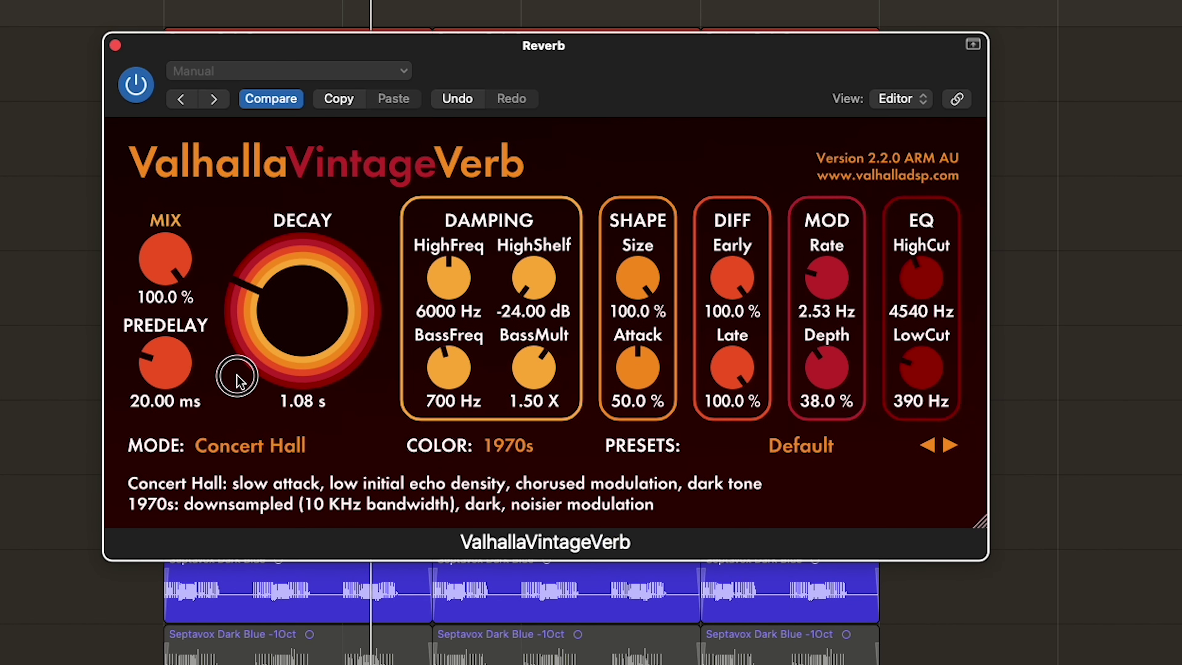
pyautogui.moveTo(238, 377); pyautogui.dragTo(367, 428)
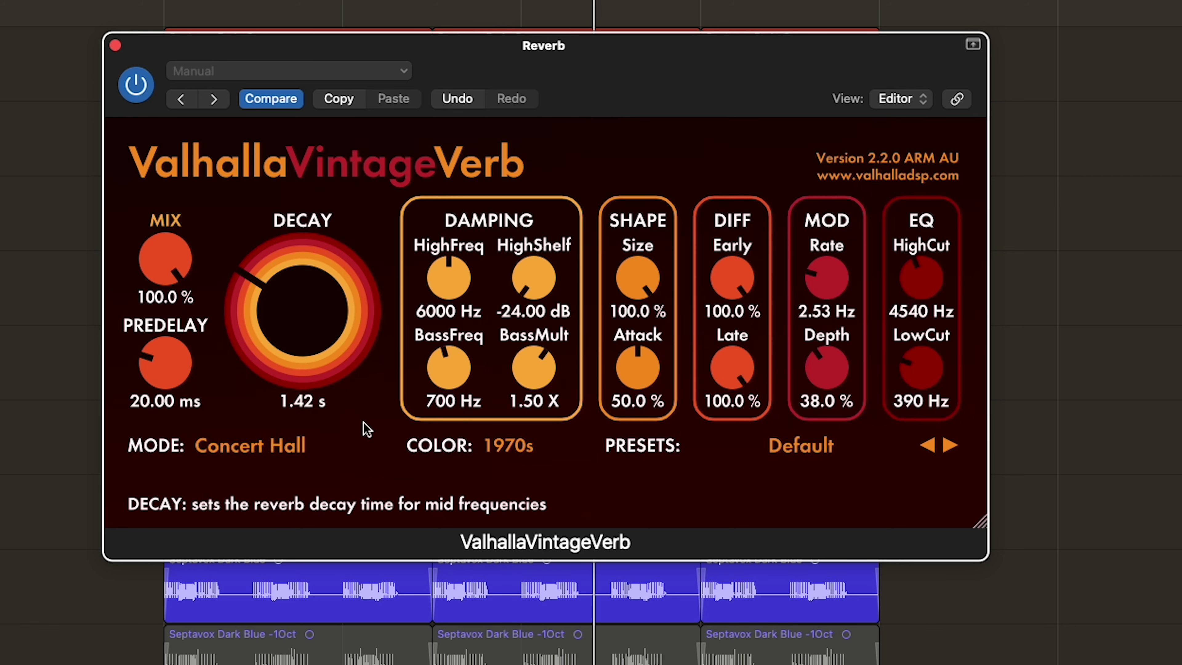
pyautogui.moveTo(929, 391); pyautogui.dragTo(927, 375)
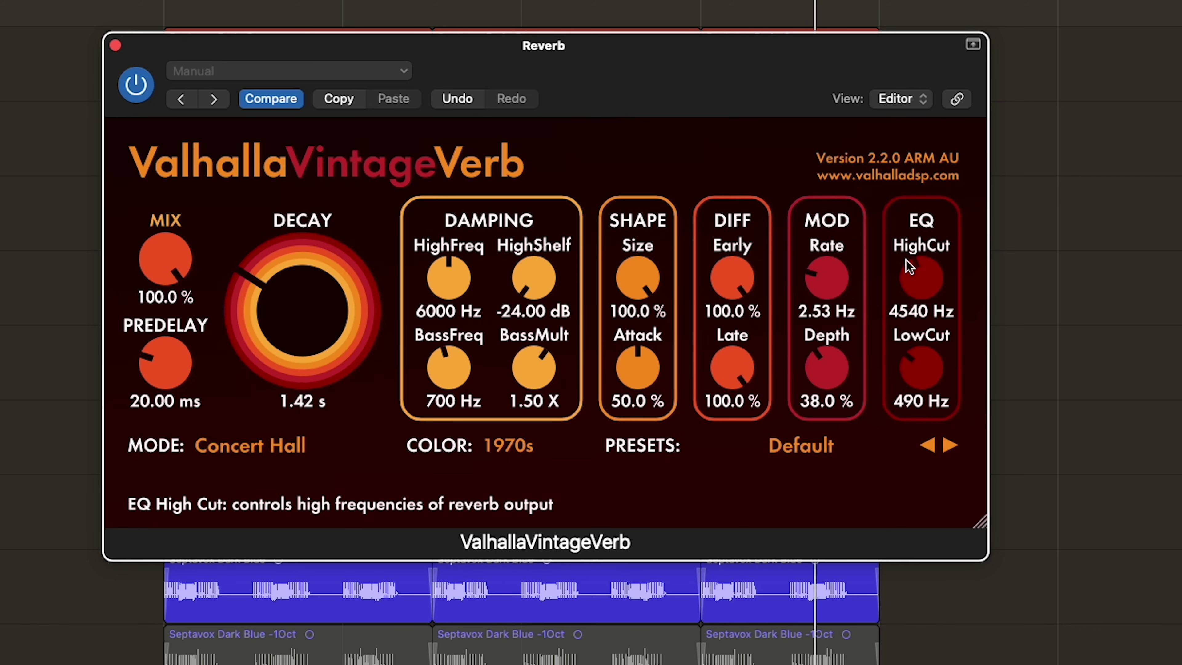
pyautogui.moveTo(906, 260); pyautogui.dragTo(907, 247)
pyautogui.press('super+w')
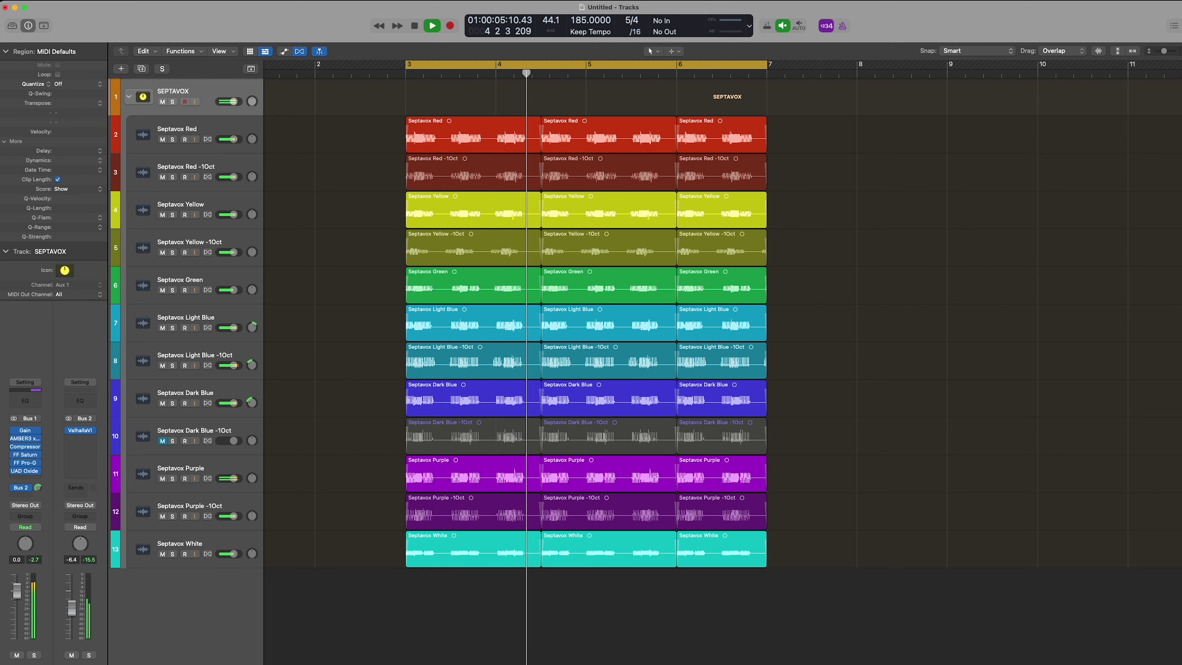
pyautogui.press('space')
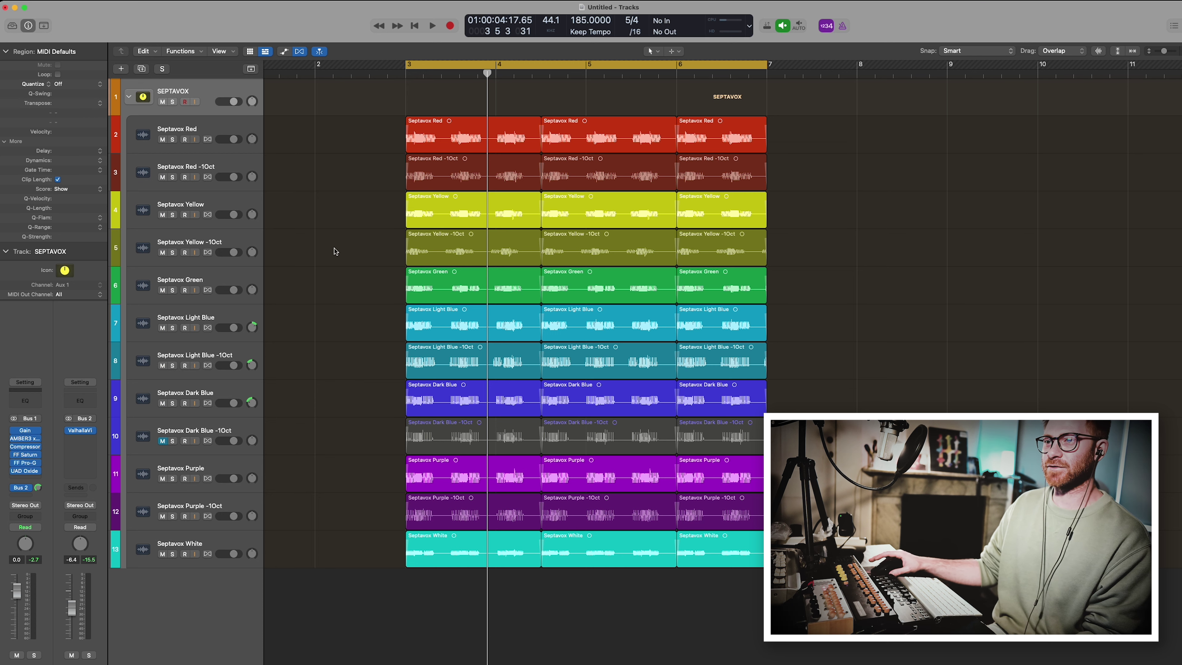
# Insert Sugar Bytes Effectrix into Bus 1's empty insert slot after UAD Oxide.
pyautogui.click(36, 480)
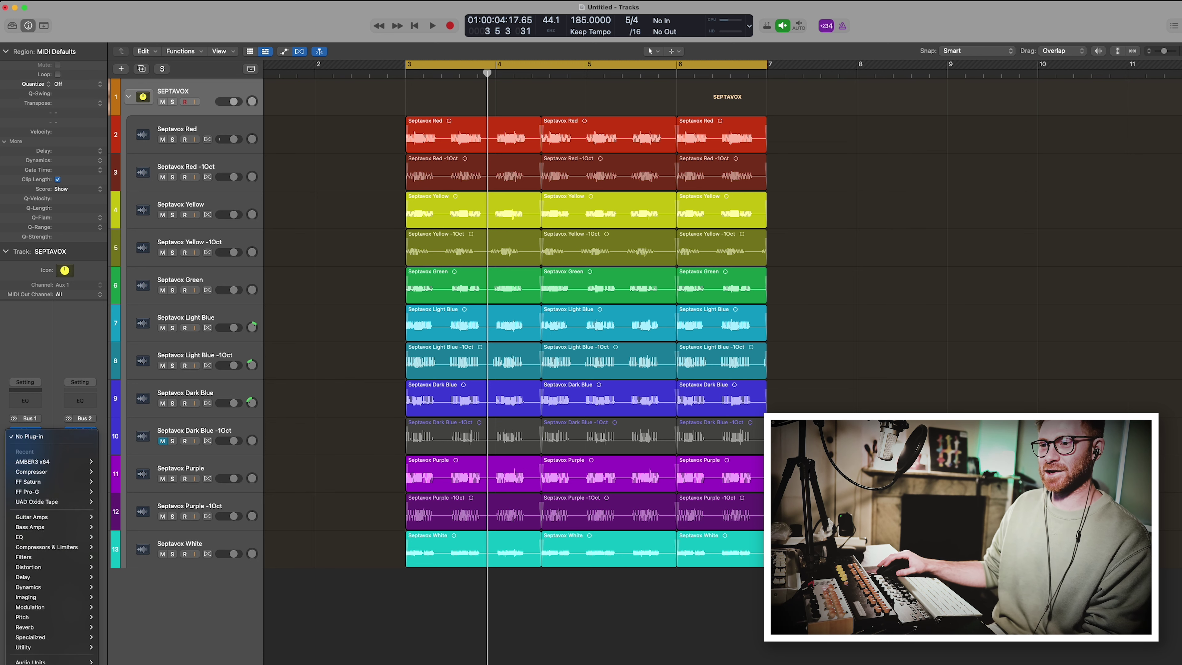
pyautogui.moveTo(73, 657)
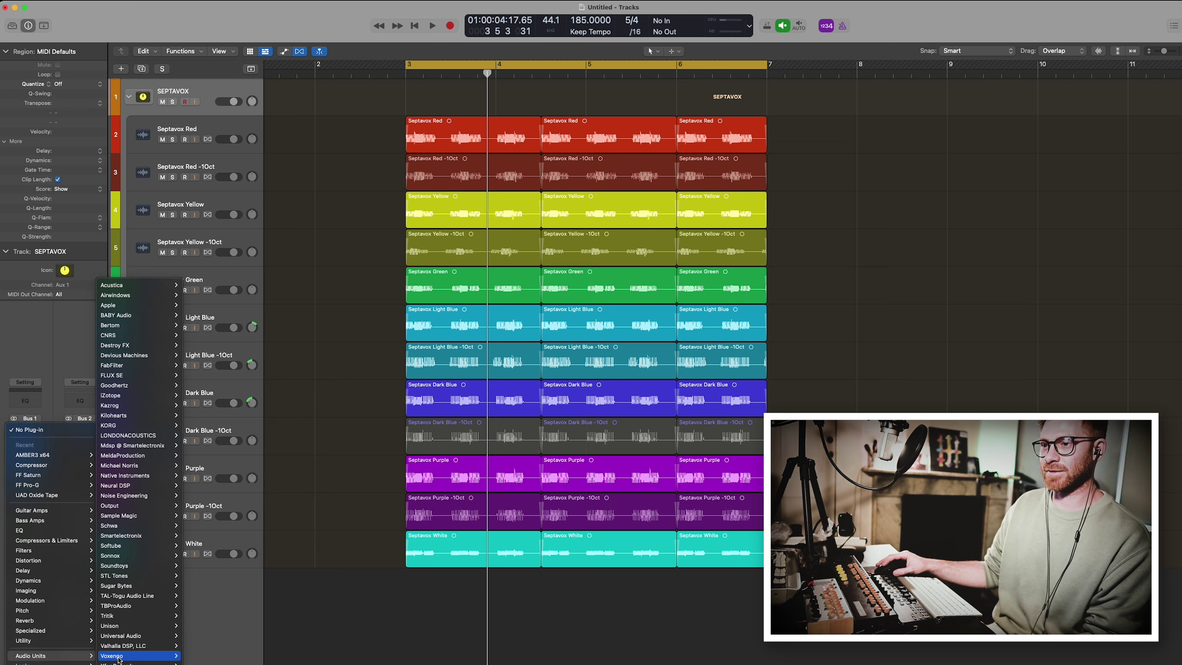
pyautogui.moveTo(154, 586)
pyautogui.moveTo(194, 588)
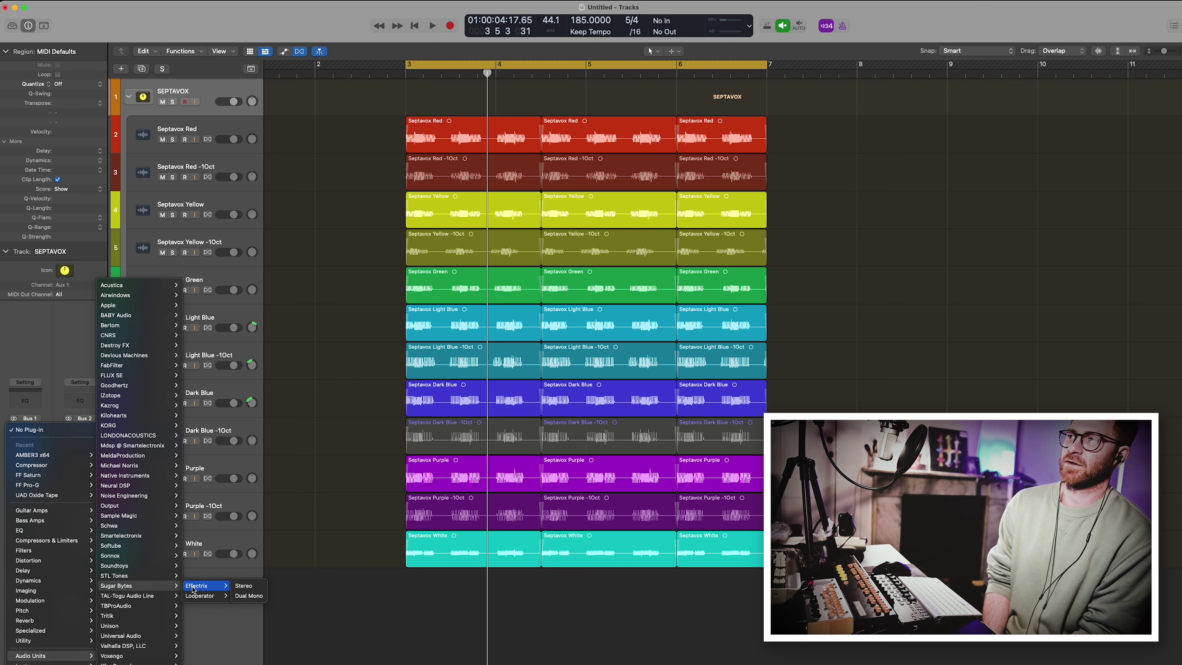
pyautogui.click(193, 589)
pyautogui.click(25, 414)
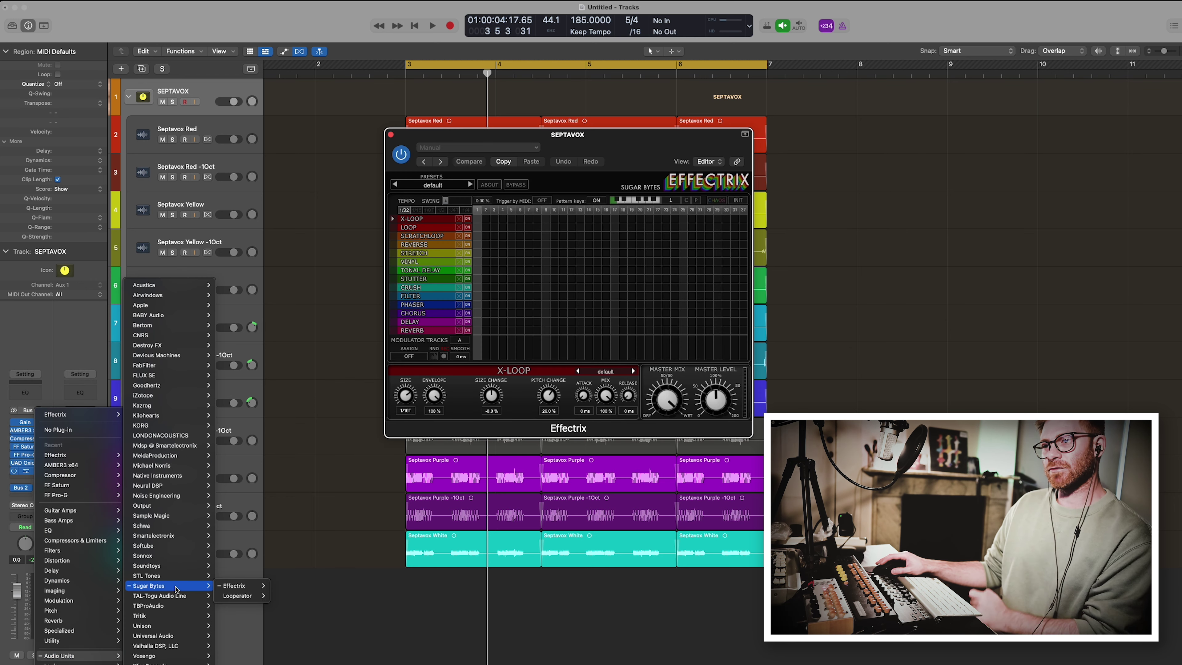
# Replace Effectrix with Looperator (Stereo), then clear FX 2 and set every FX 1 step to effect 5.
pyautogui.moveTo(239, 595)
pyautogui.click(286, 595)
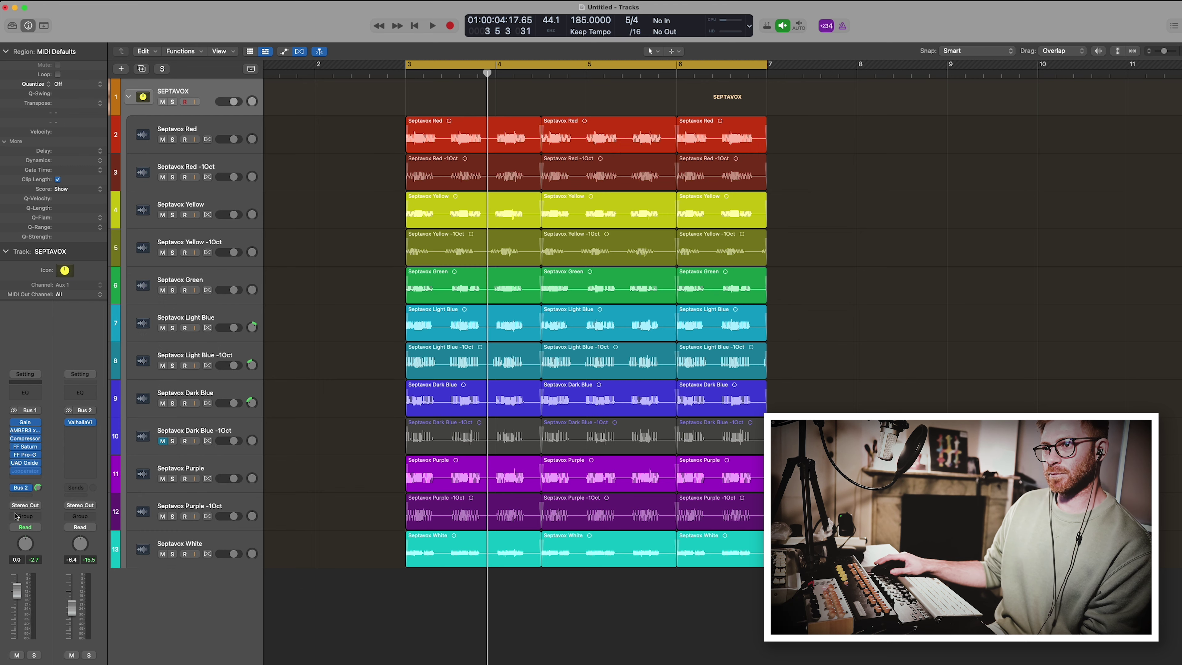
pyautogui.click(27, 471)
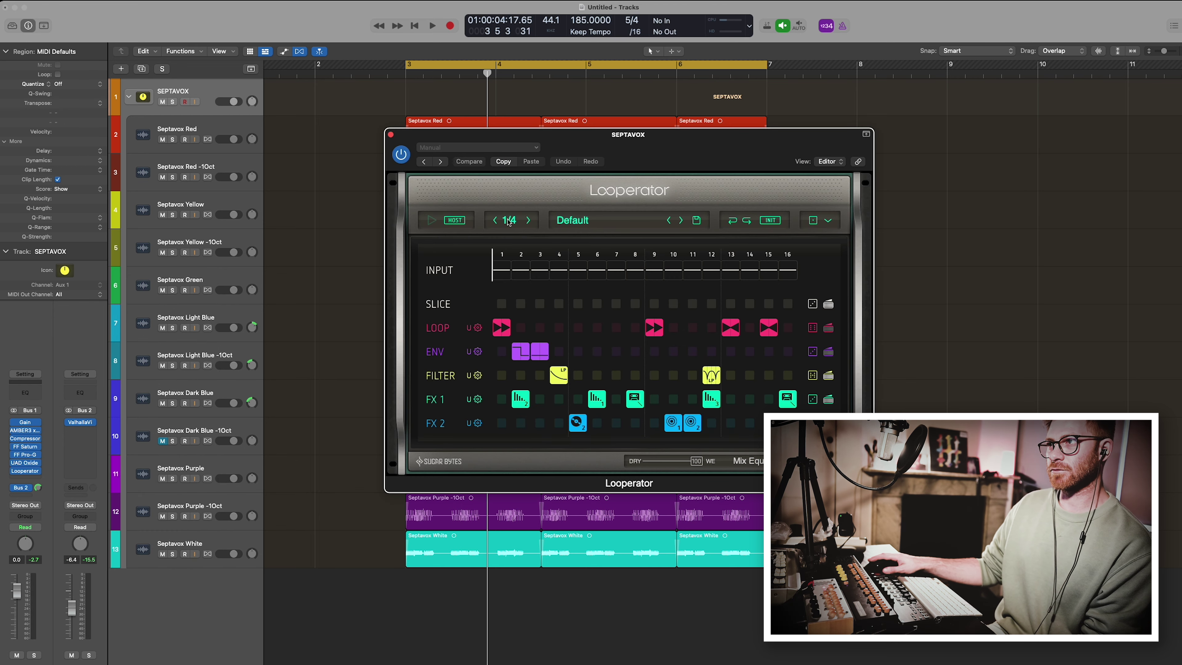
pyautogui.press('space')
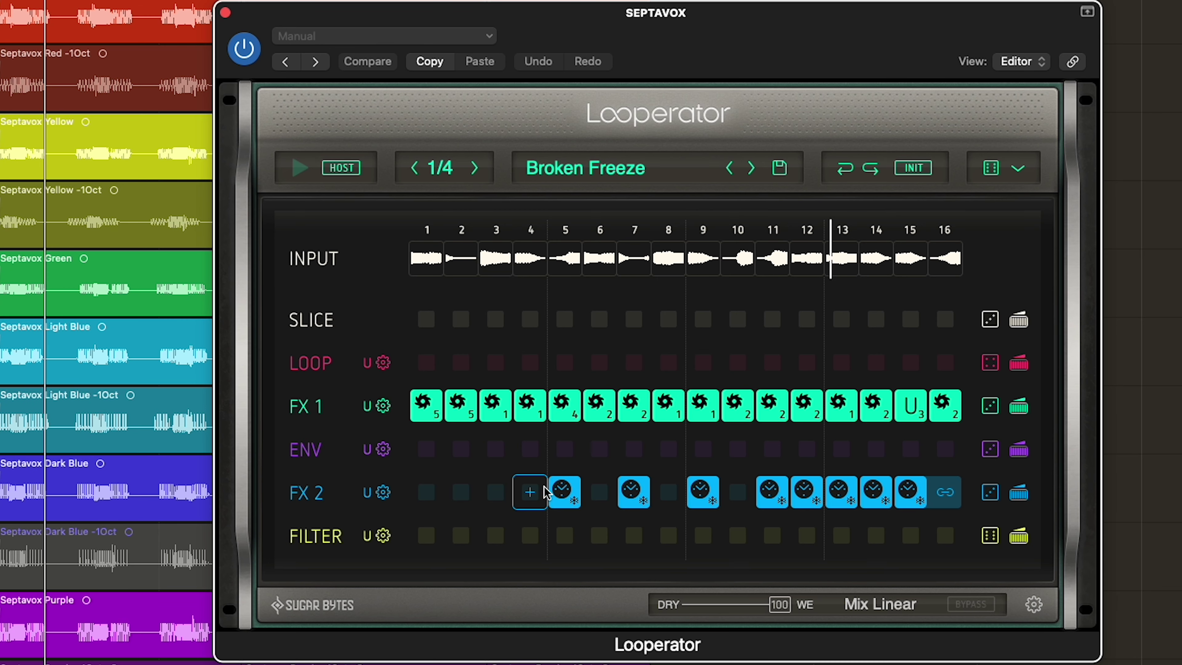
pyautogui.moveTo(701, 400); pyautogui.dragTo(939, 409)
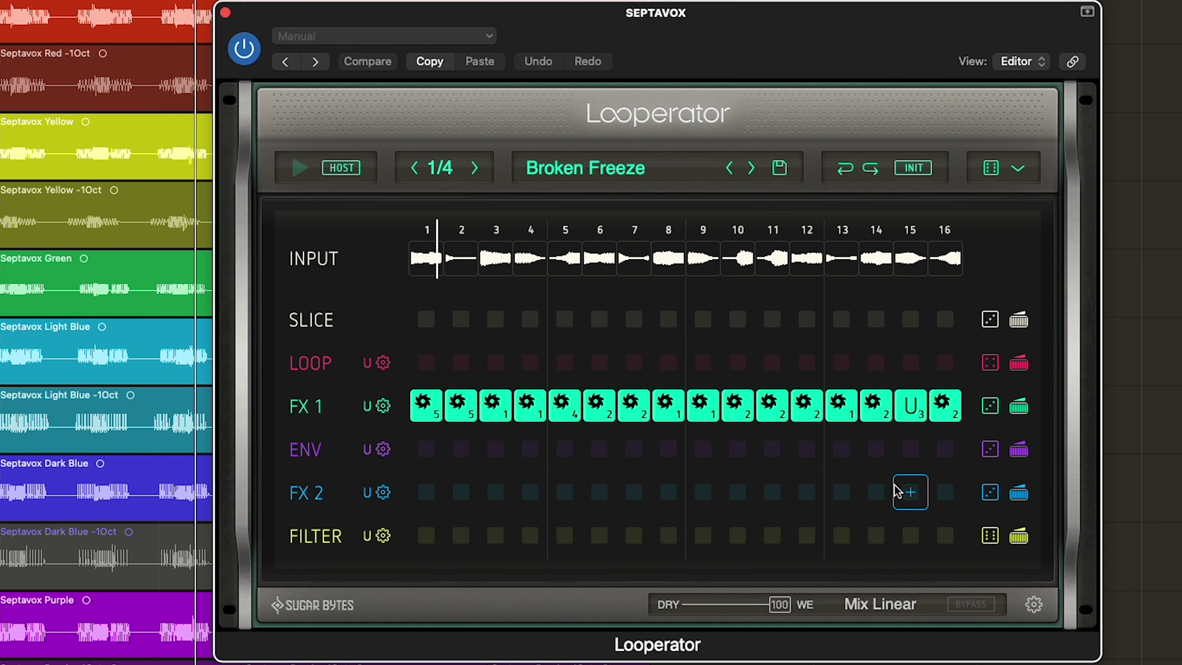
pyautogui.moveTo(427, 405); pyautogui.dragTo(981, 410)
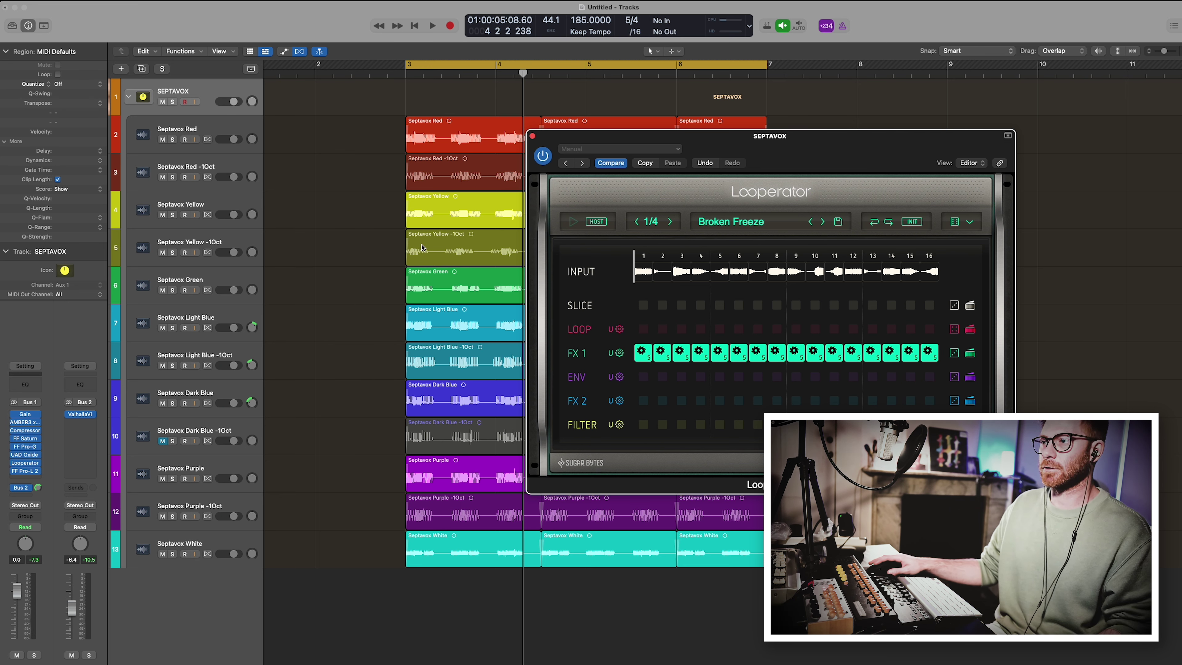
# Replay from bar 3, lower Looperator's dry/wet mix slightly, and close its window.
pyautogui.press('space')
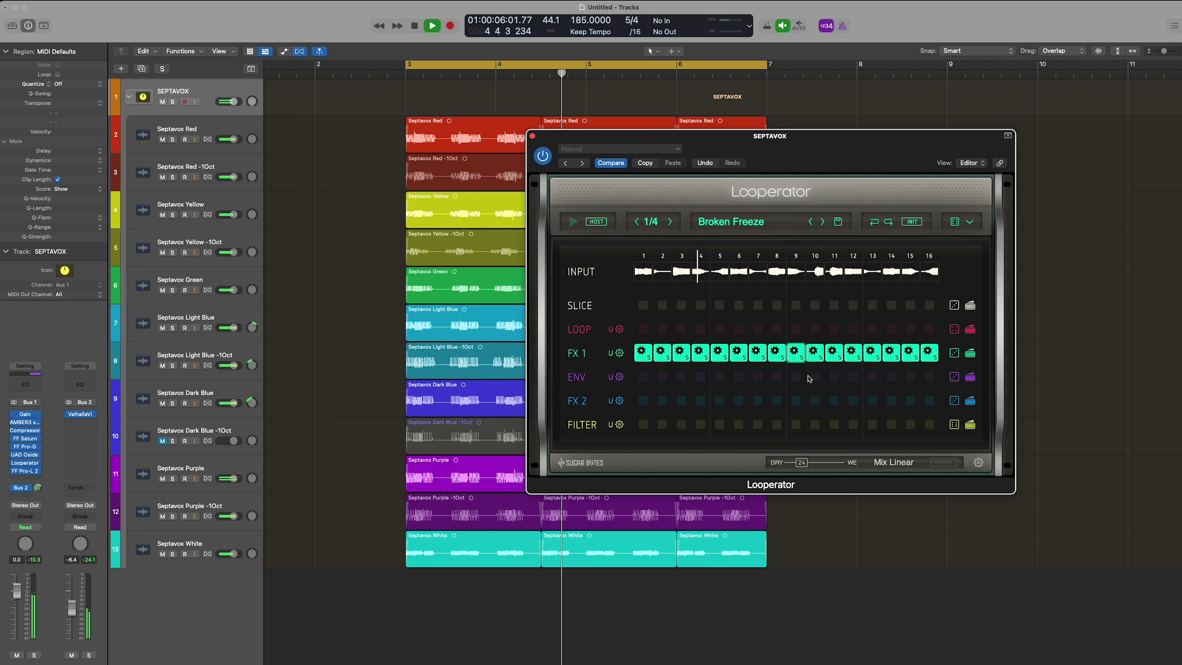
pyautogui.moveTo(803, 461); pyautogui.dragTo(802, 462)
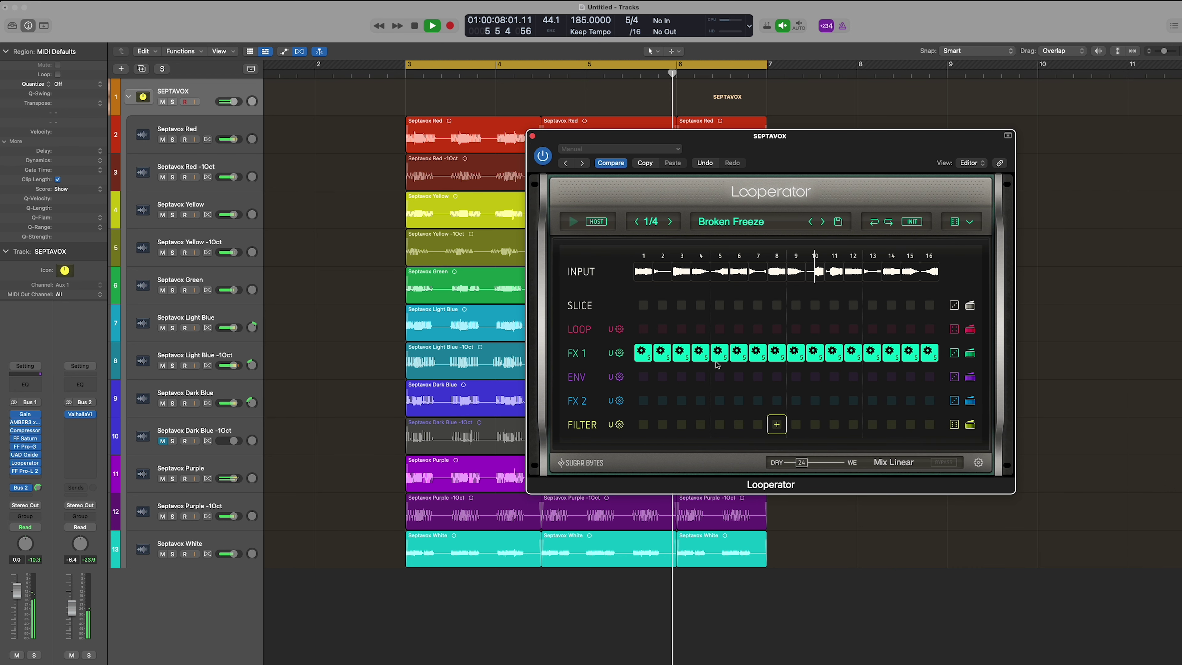
pyautogui.click(533, 136)
pyautogui.press('space')
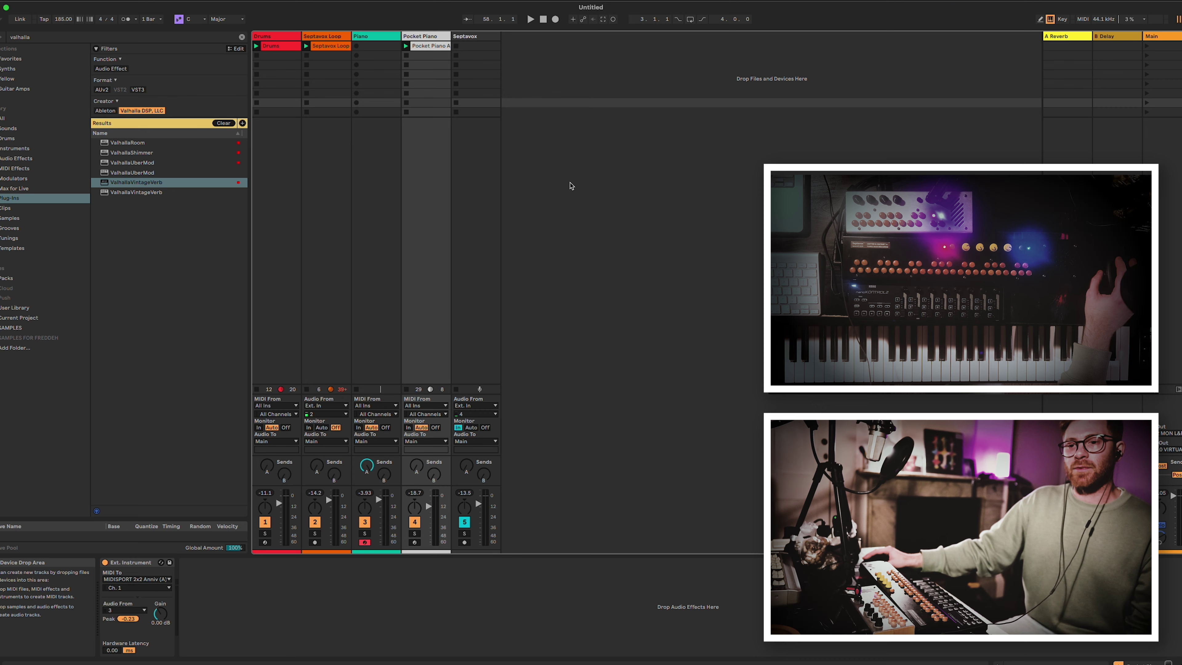
# Select the Septavox Loop track to show its Beat Repeat effect.
pyautogui.click(344, 74)
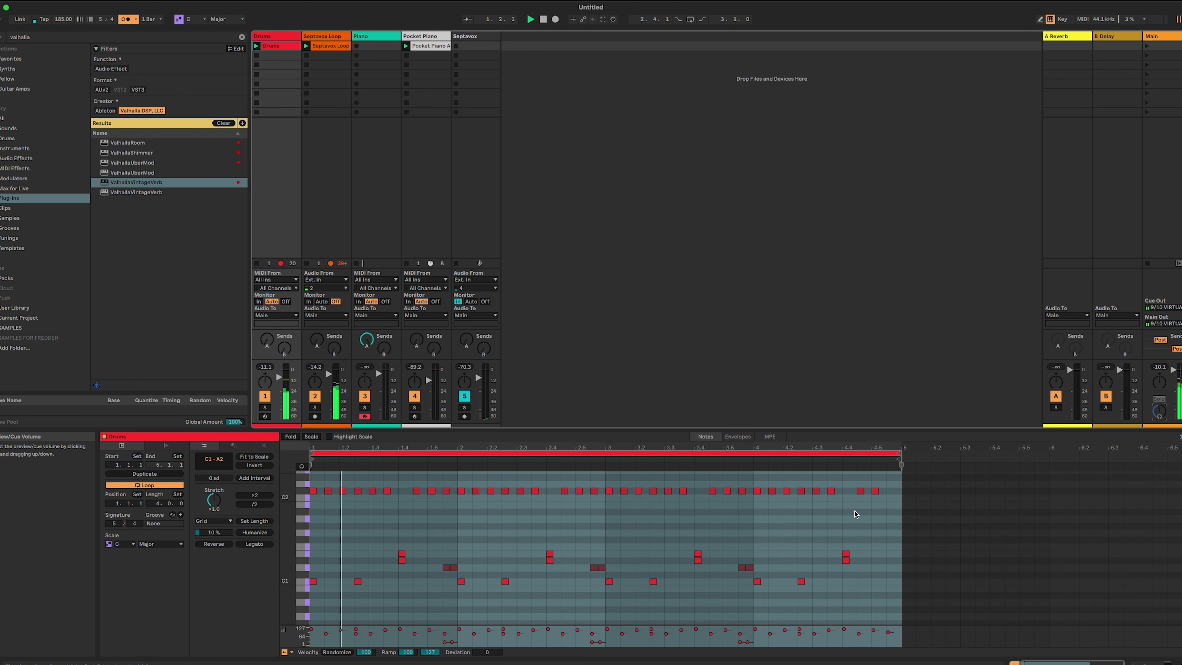
# Show the Drums track's device chain and open the Addictive Drums instrument window.
pyautogui.click(538, 515)
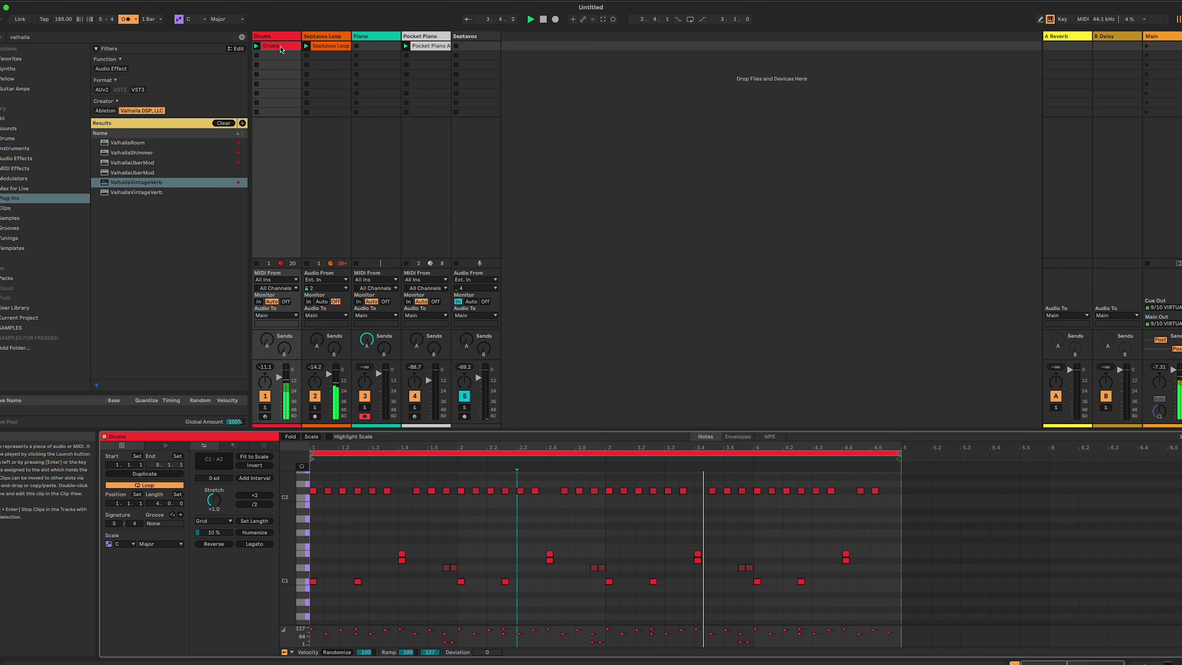
pyautogui.click(278, 37)
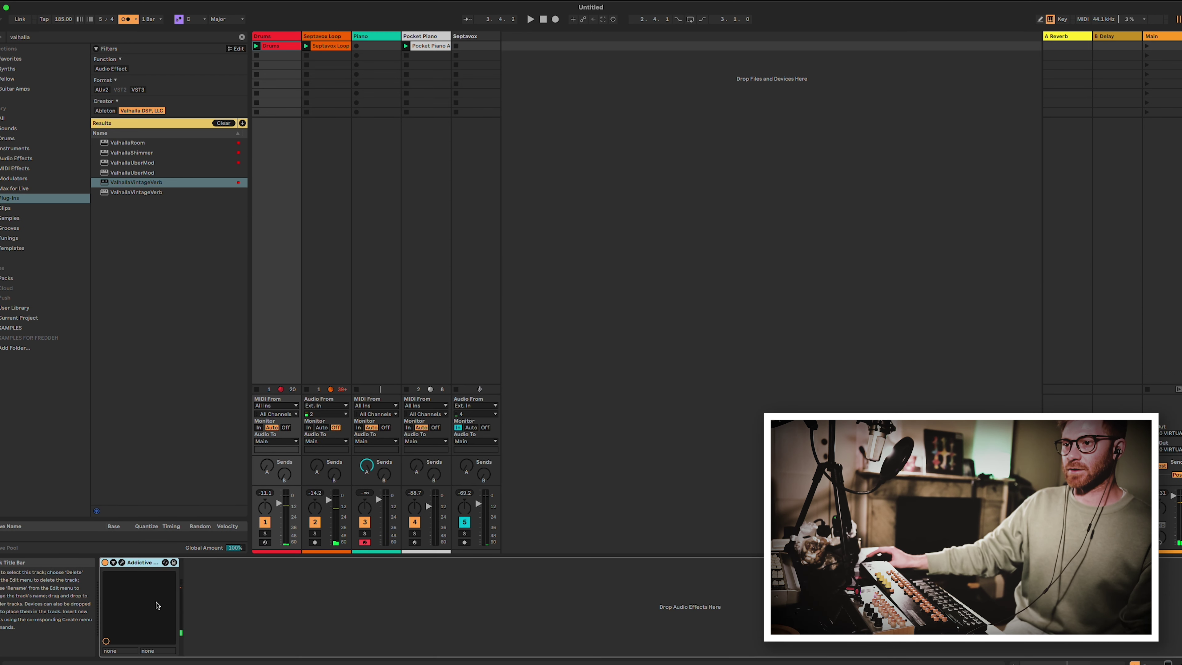
pyautogui.click(122, 562)
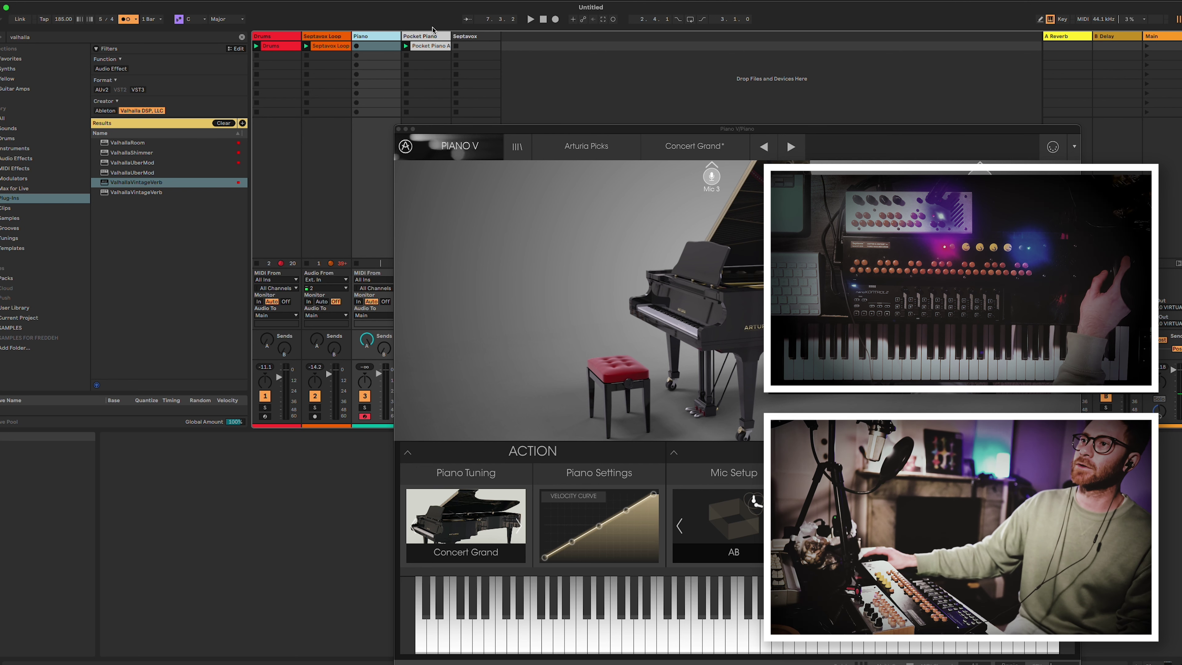
# Bring the Pocket Piano Arp clip's lower notes into view and solo the Pocket Piano track.
pyautogui.click(430, 45)
pyautogui.moveTo(300, 525); pyautogui.dragTo(300, 430)
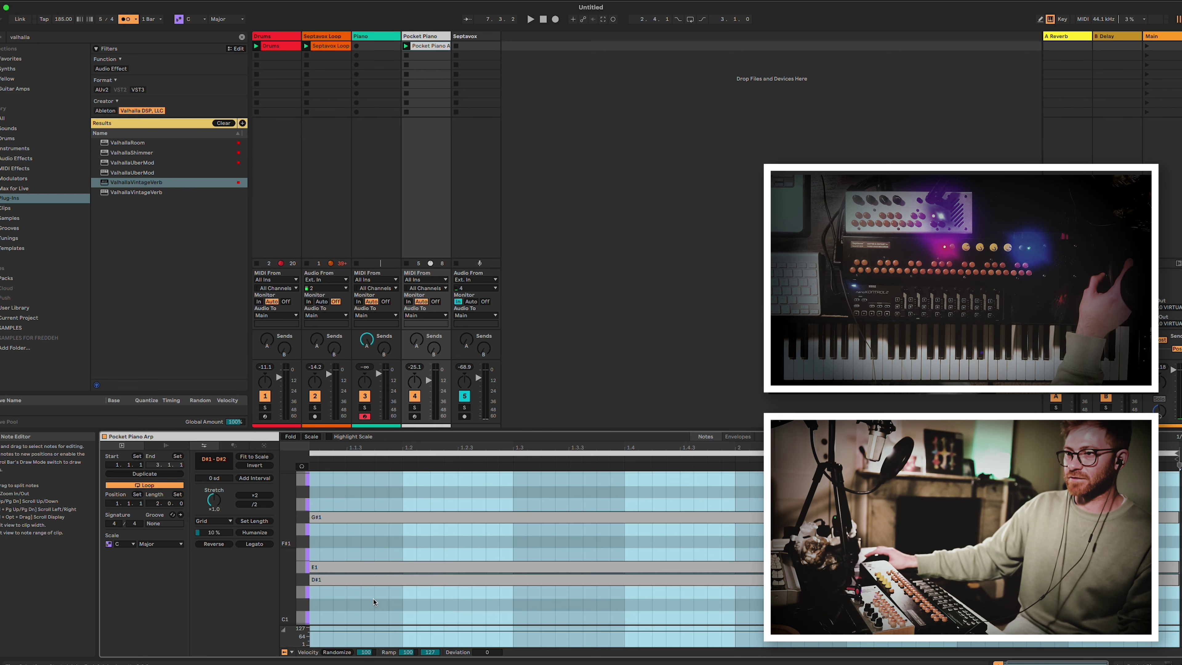
pyautogui.scroll(3, 373, 602)
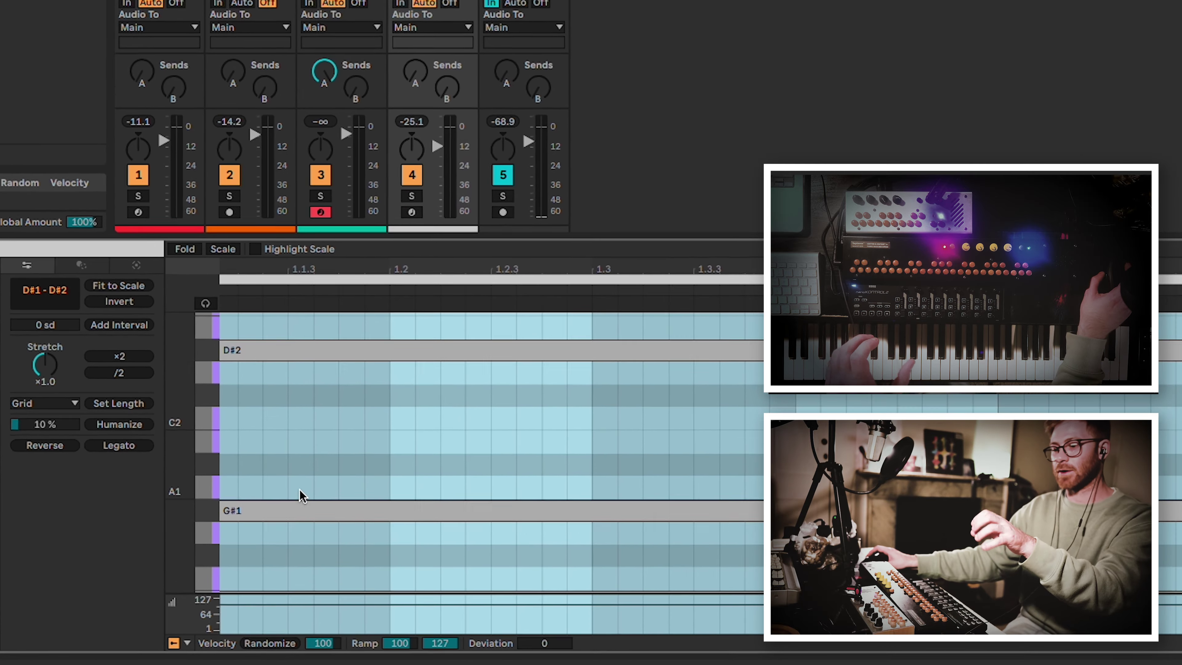
pyautogui.scroll(-2, 301, 494)
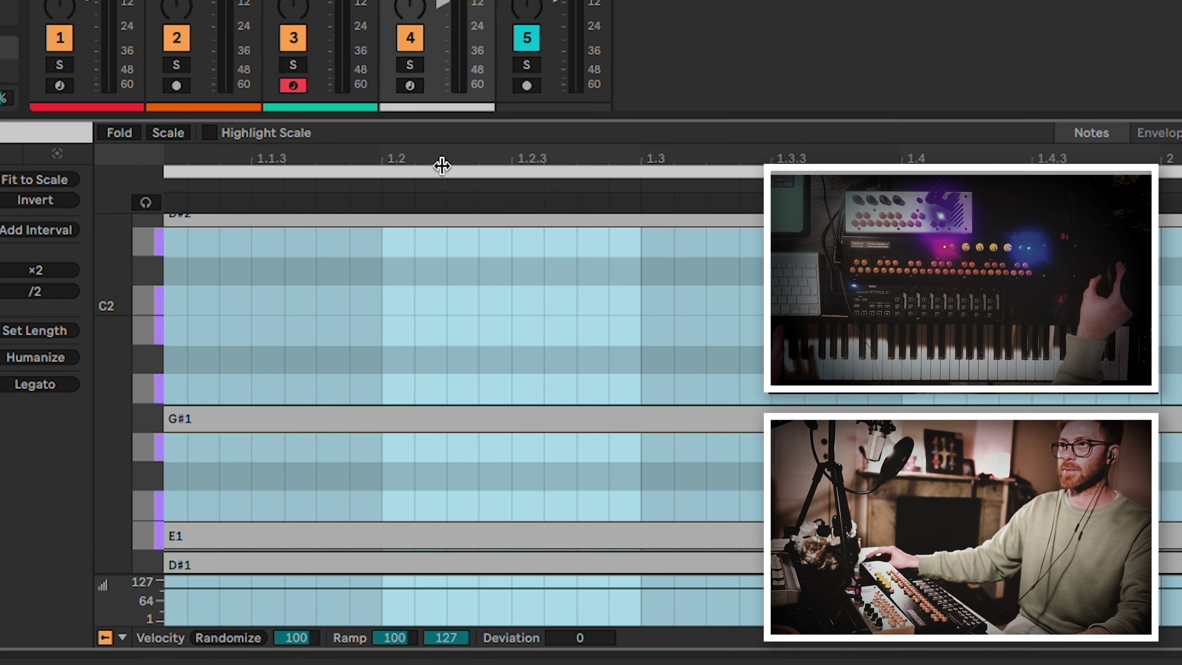
pyautogui.click(409, 65)
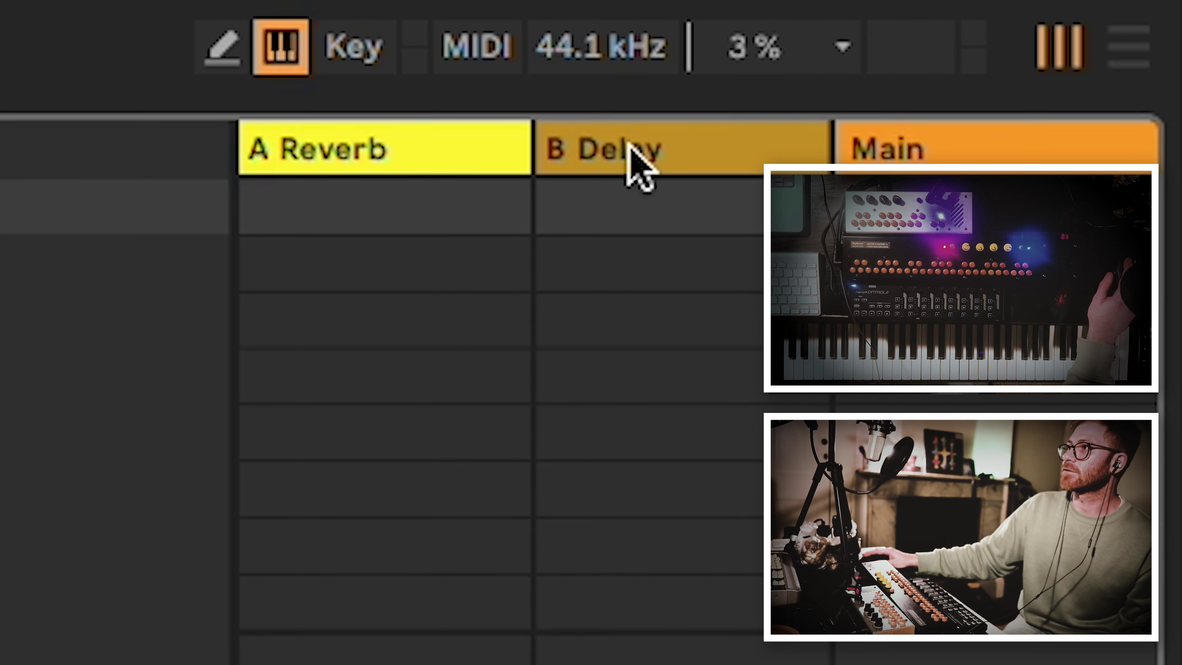
# Show the B Delay return's ping-pong Delay device.
pyautogui.click(604, 151)
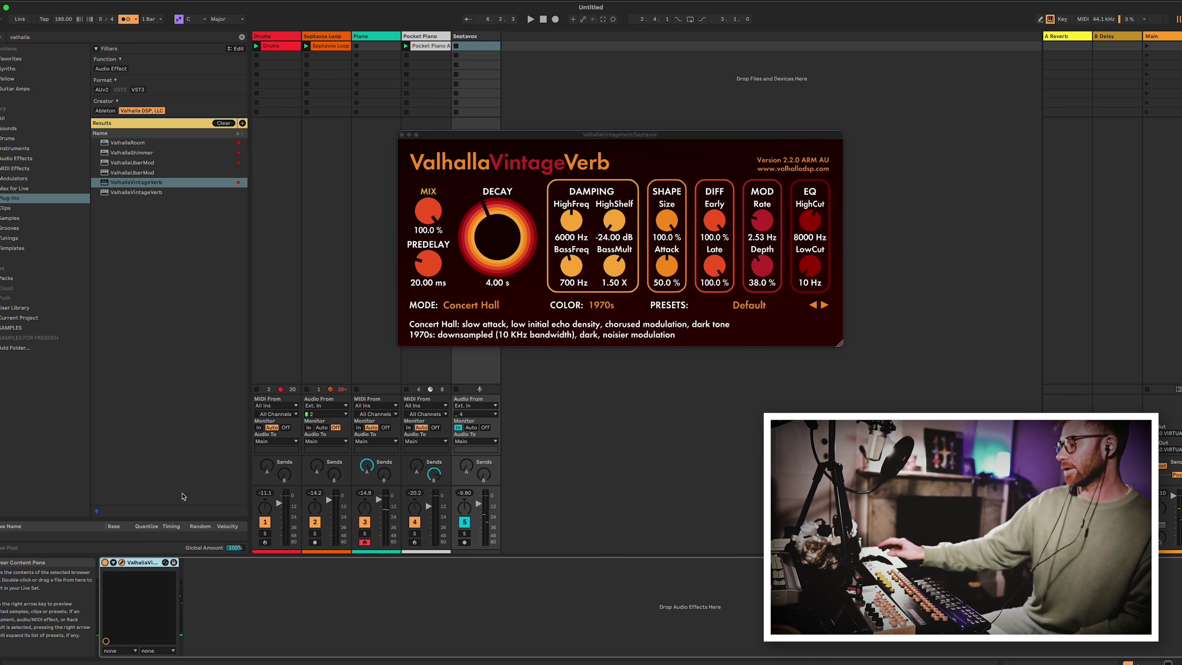
# Close the ValhallaVintageVerb plug-in window.
pyautogui.click(401, 134)
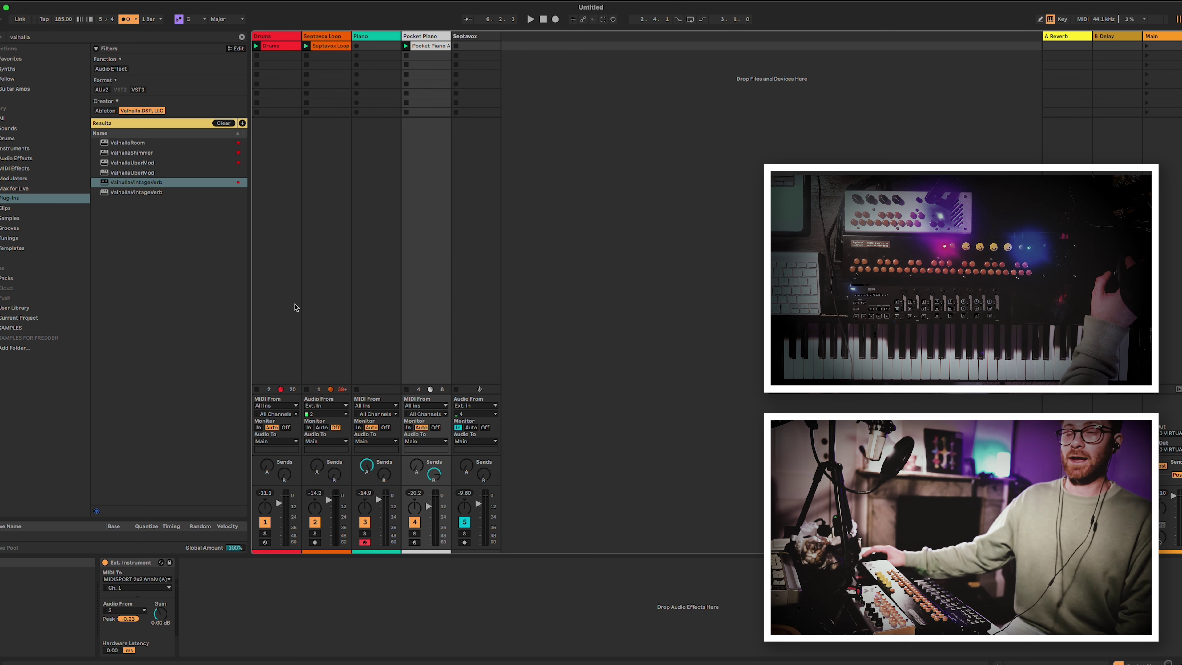
# Show the Drums track's Beat Repeat device.
pyautogui.click(294, 308)
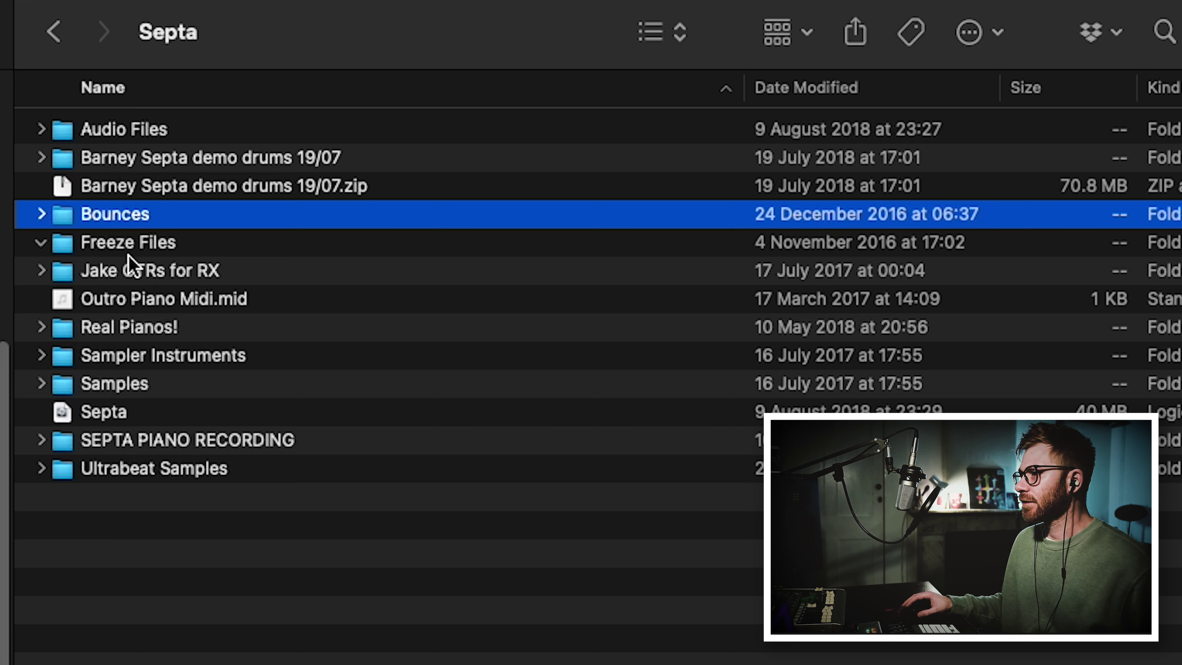
# Select the Septa project file in Finder and open it in Logic Pro.
pyautogui.click(135, 415)
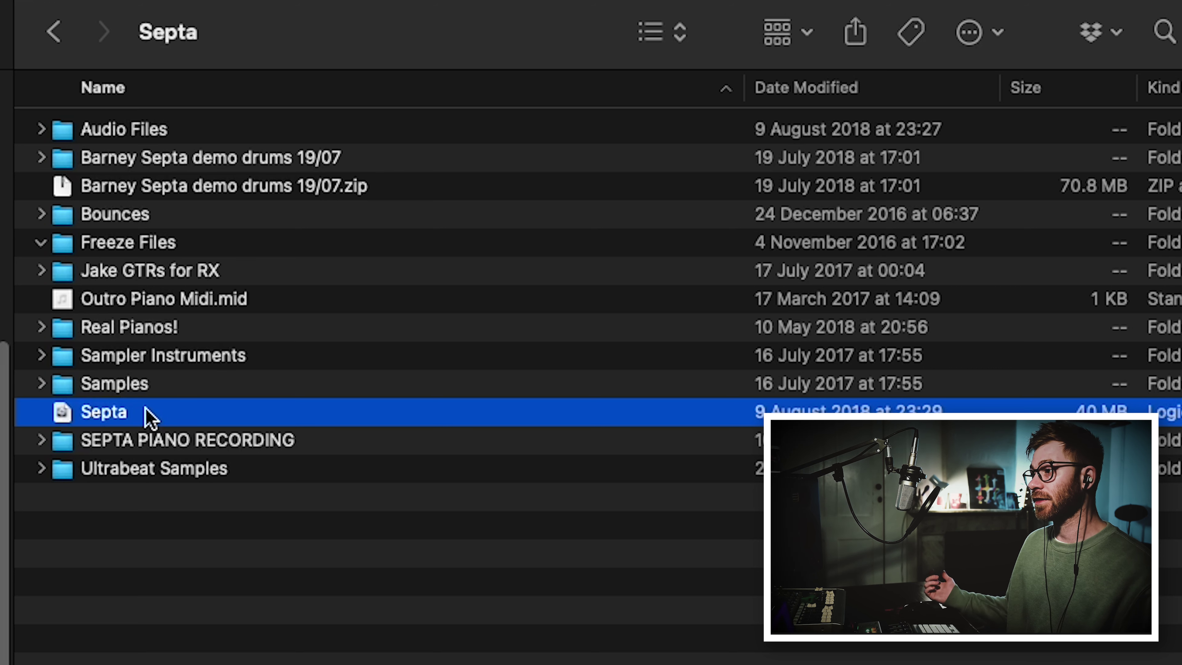
pyautogui.doubleClick(148, 416)
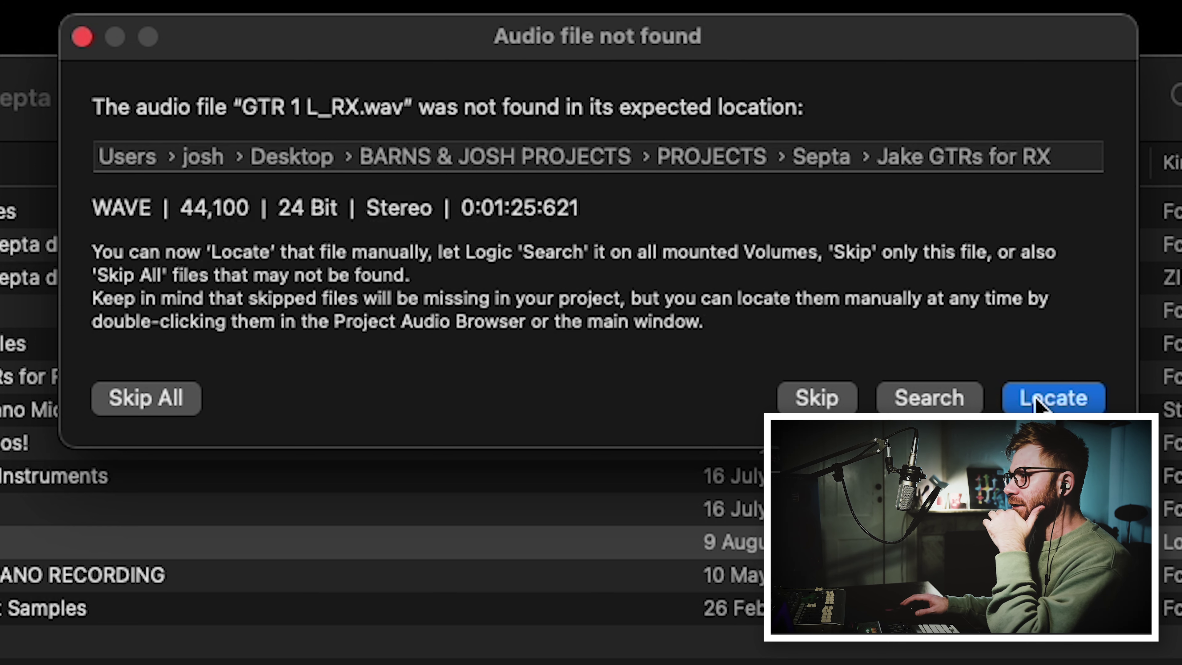
# Skip the missing GTR 1 L_RX.wav warning, then review and dismiss the missing plug-ins alert.
pyautogui.click(1052, 398)
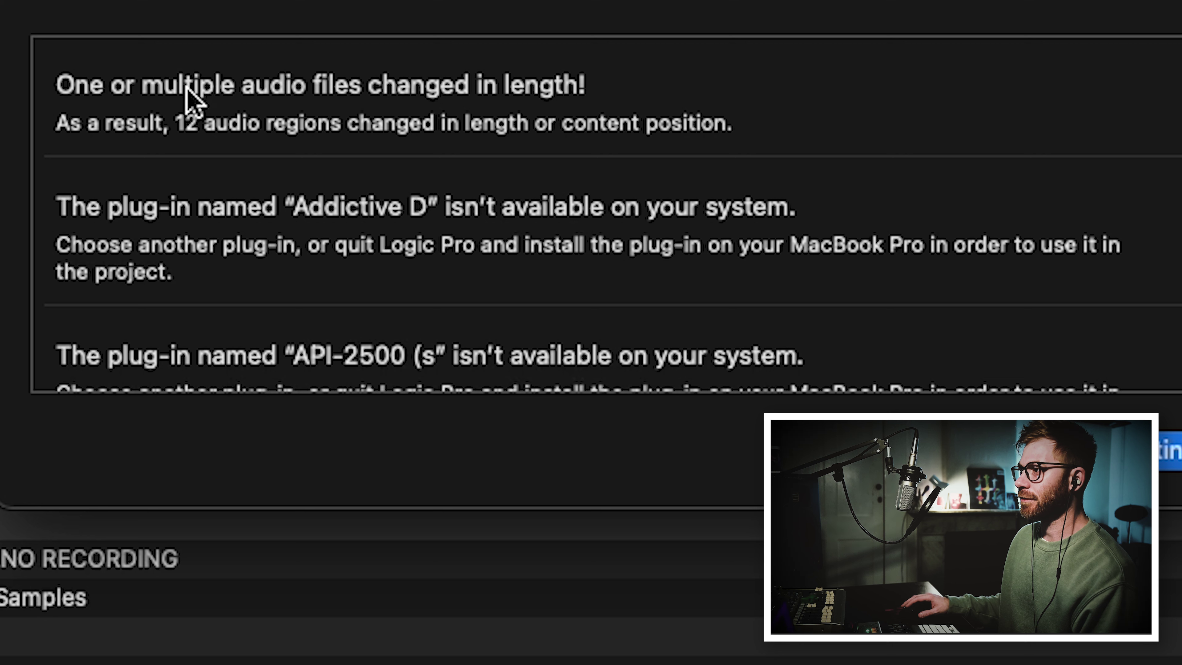
pyautogui.scroll(-4, 804, 153)
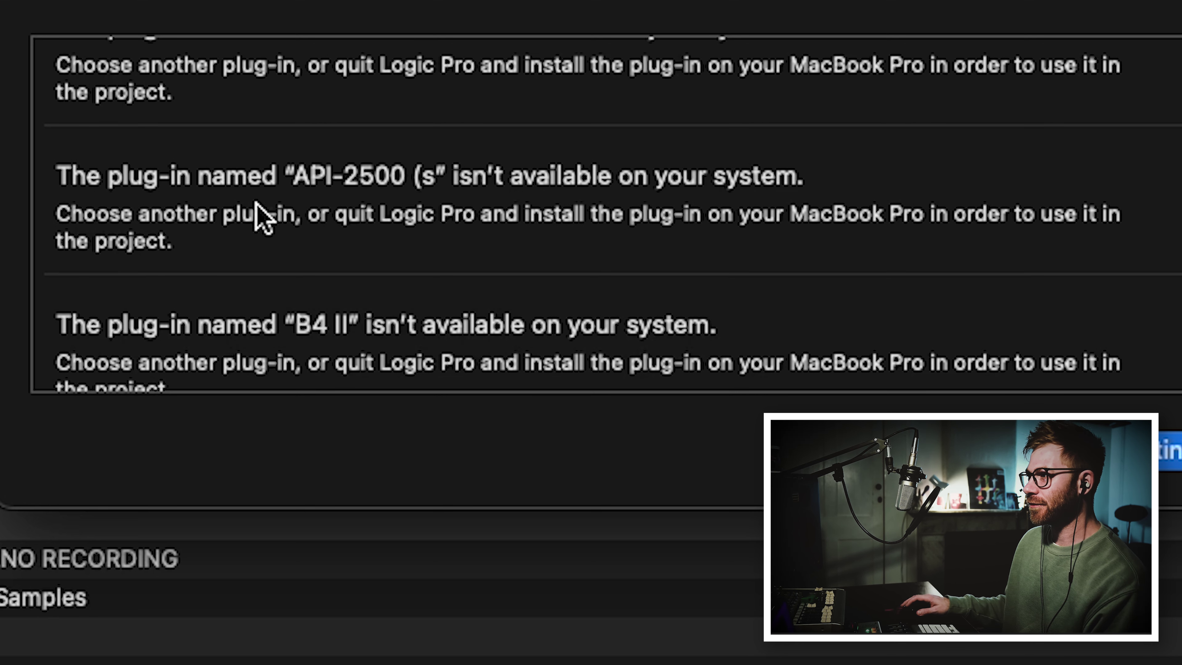
pyautogui.scroll(-2, 367, 242)
pyautogui.scroll(-11, 308, 242)
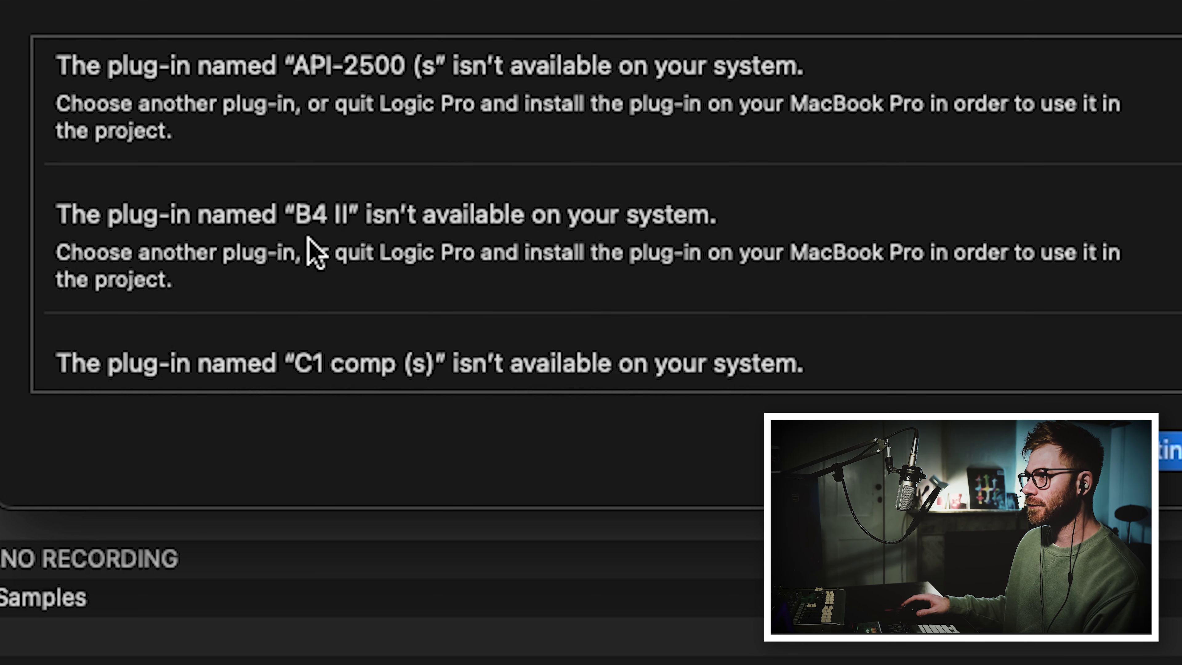
pyautogui.scroll(-16, 316, 262)
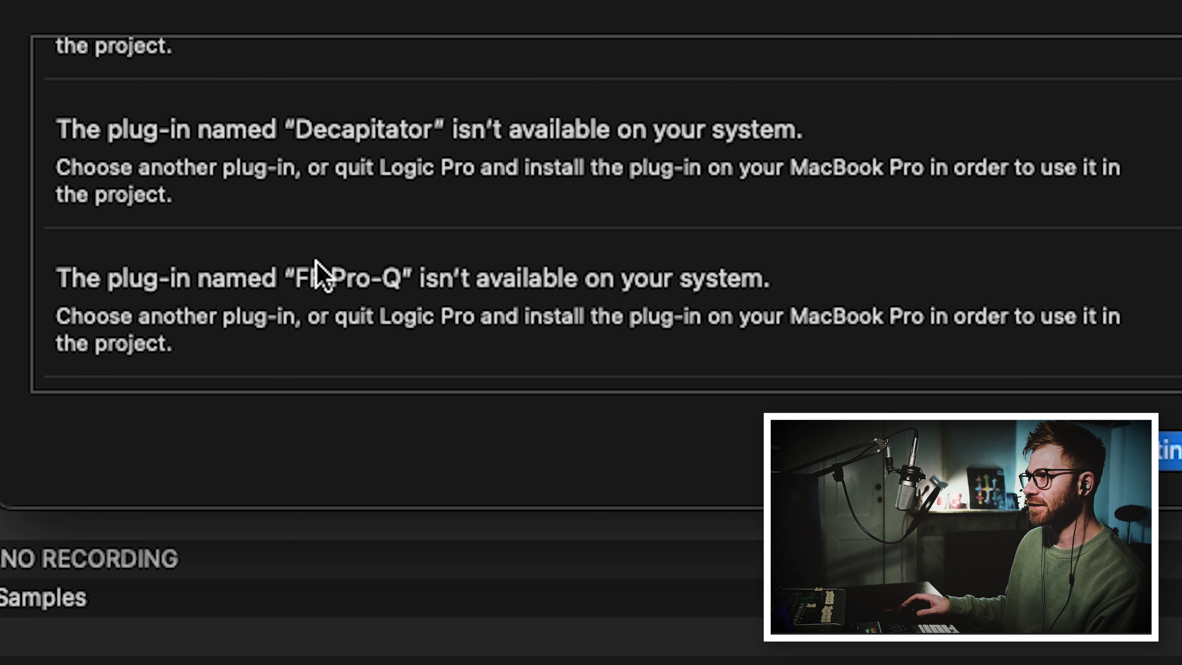
pyautogui.scroll(-14, 320, 273)
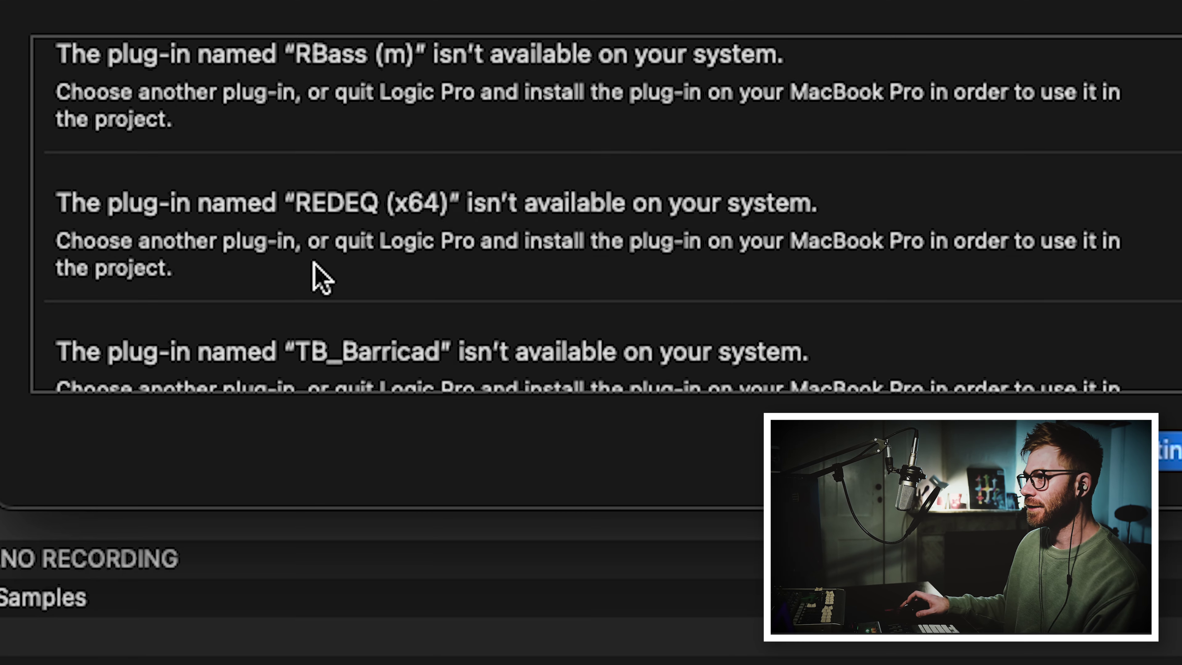
pyautogui.press('Return')
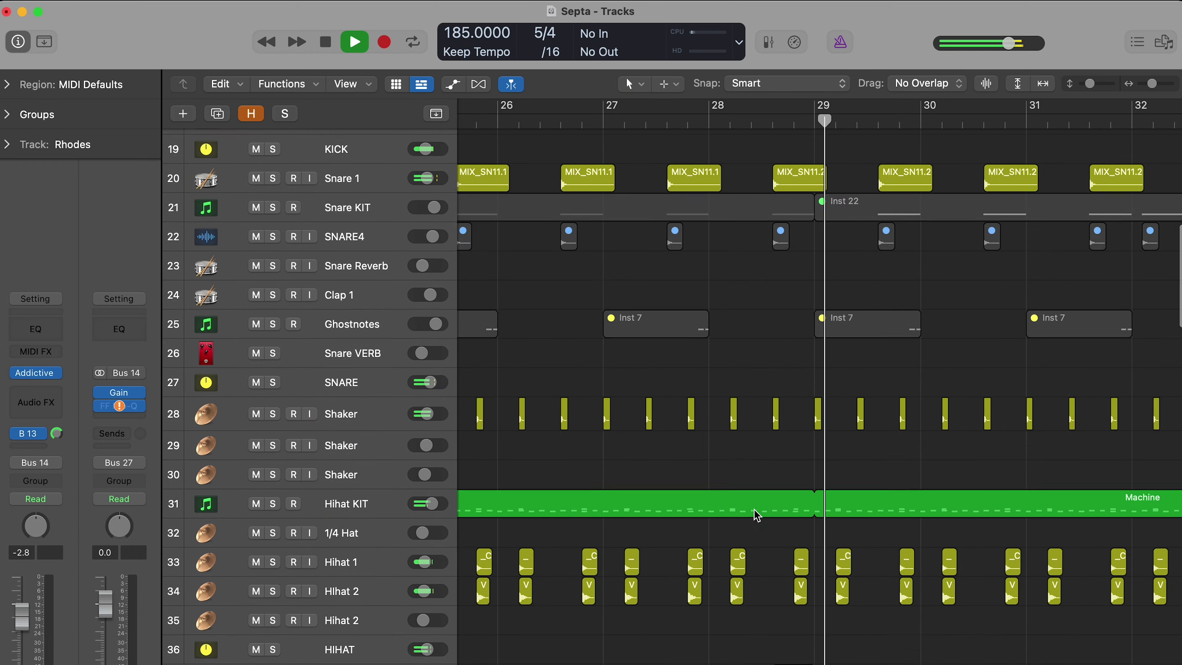
# Zoom in on the percussion regions near bar 34 and turn on Catch Playhead.
pyautogui.press('super+Left')
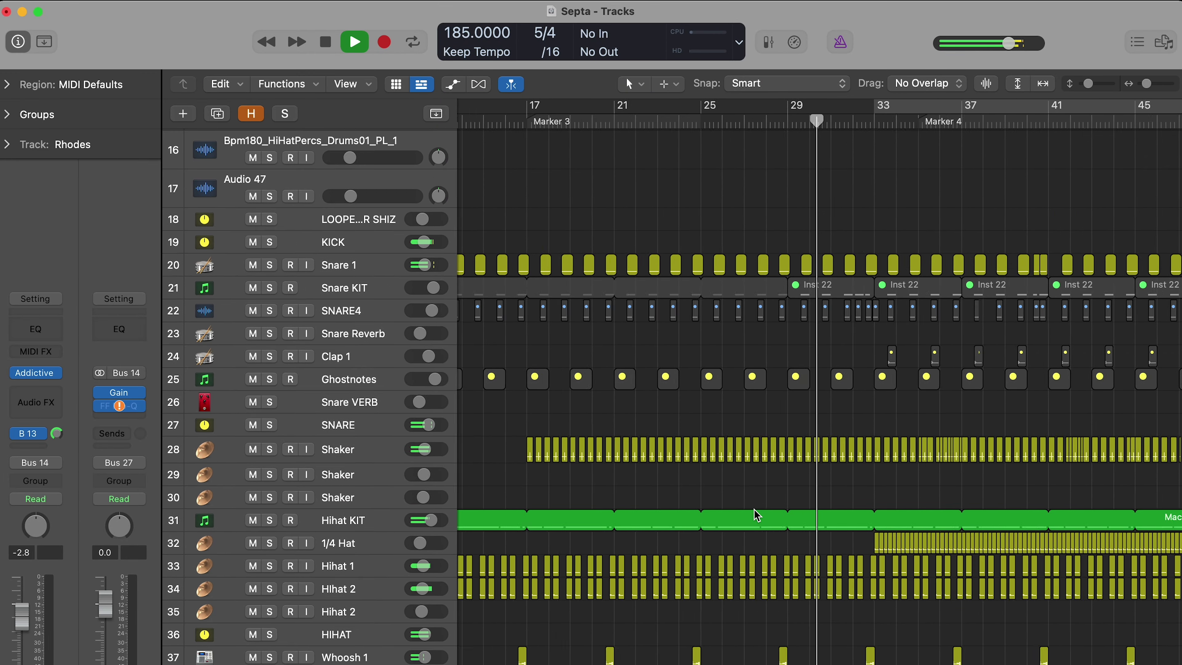
pyautogui.press('super+Up')
pyautogui.press('super+Up')
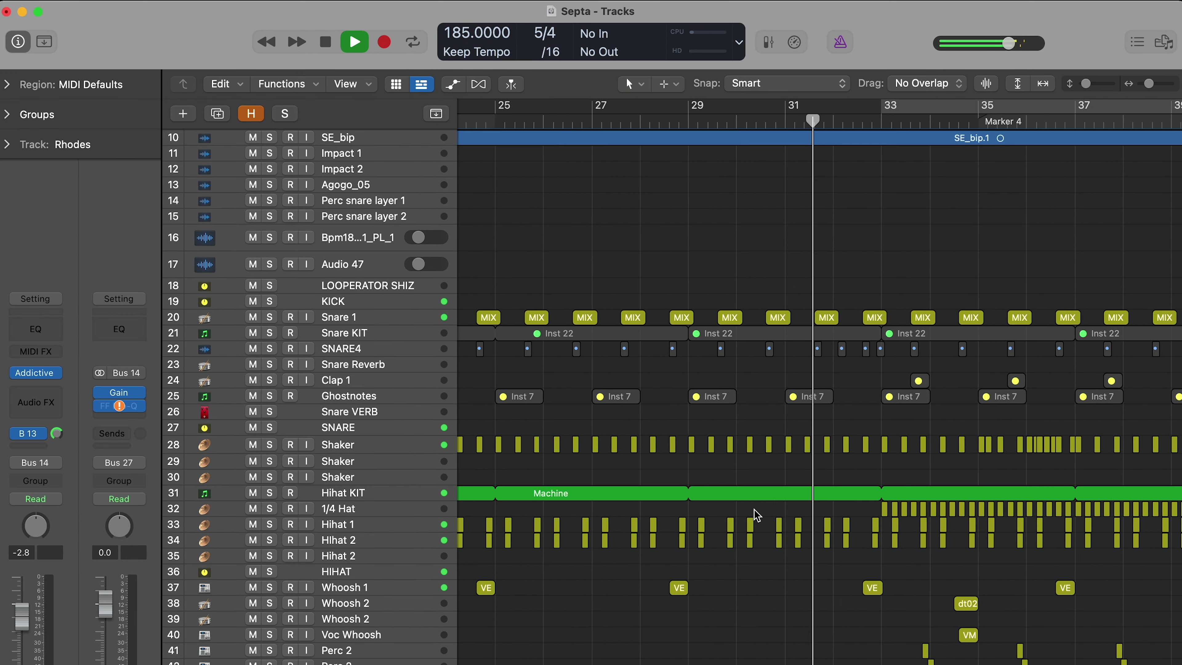
pyautogui.press('super+Right')
pyautogui.scroll(-5, 757, 514)
pyautogui.keyDown('ctrl'); pyautogui.keyDown('alt'); pyautogui.click(757, 514); pyautogui.keyUp('alt'); pyautogui.keyUp('ctrl')
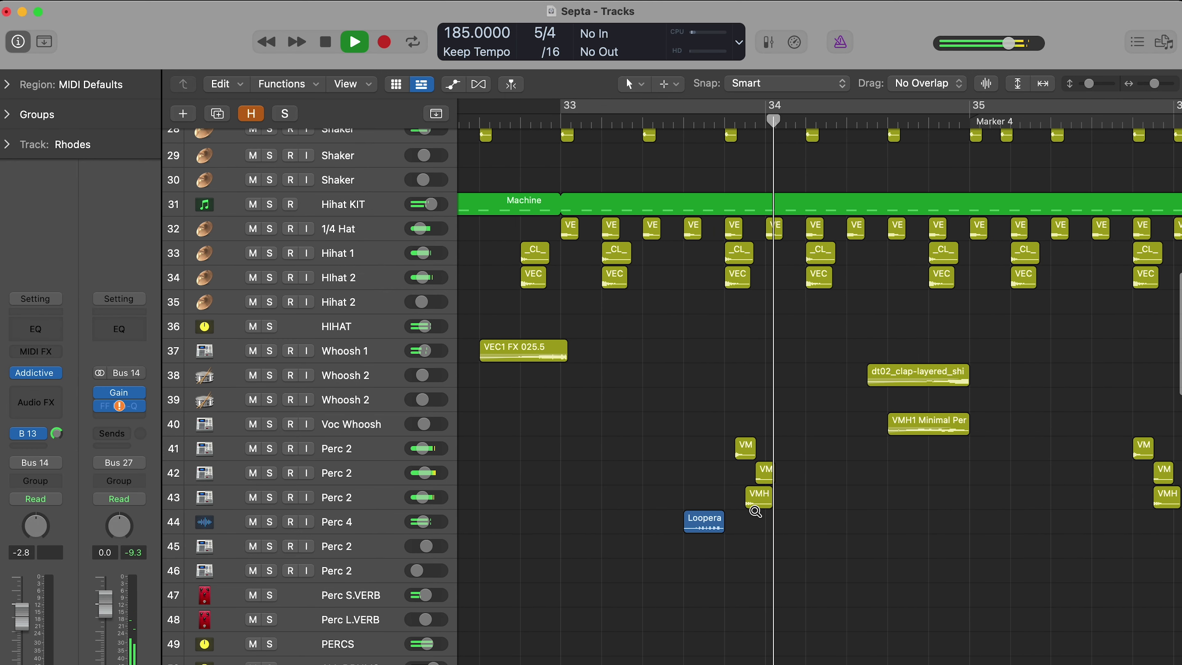
pyautogui.press('super+Right')
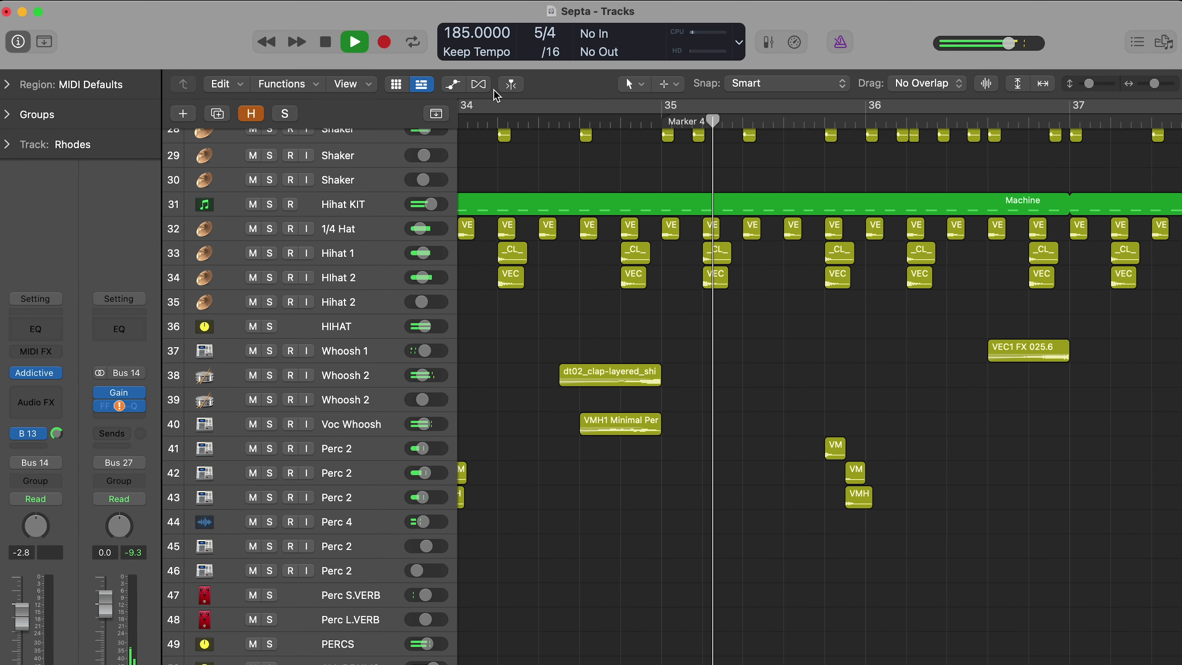
pyautogui.click(510, 84)
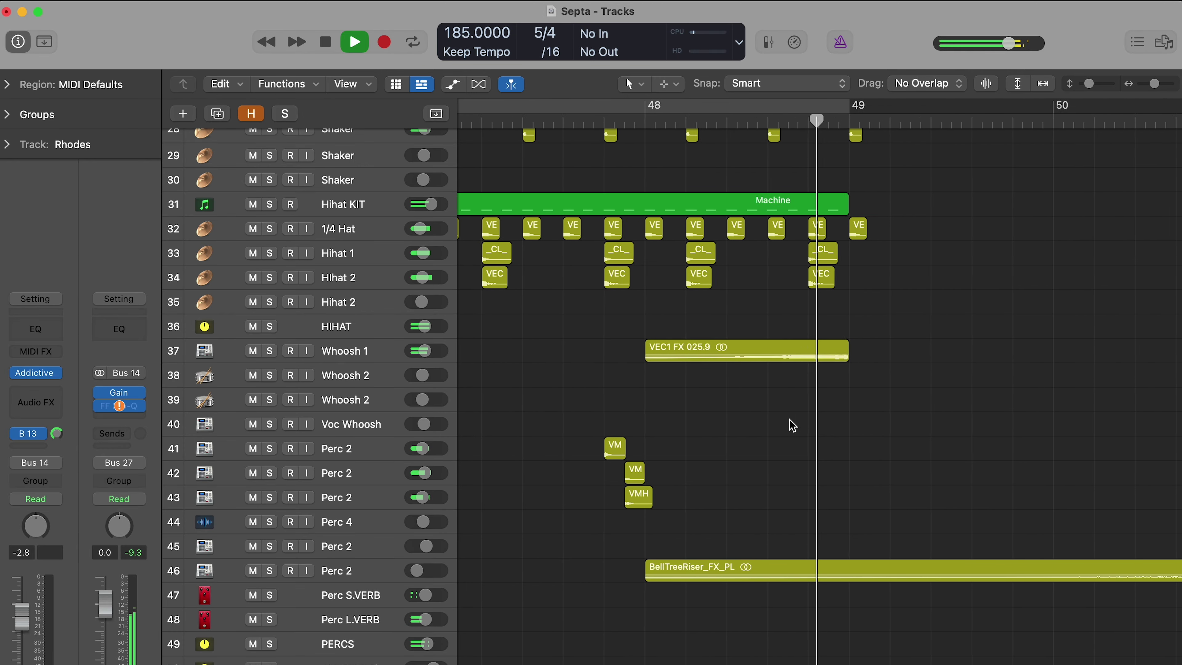
# Play the drum tracks from just after bar 32 and deselect the three selected regions.
pyautogui.scroll(-5, 788, 422)
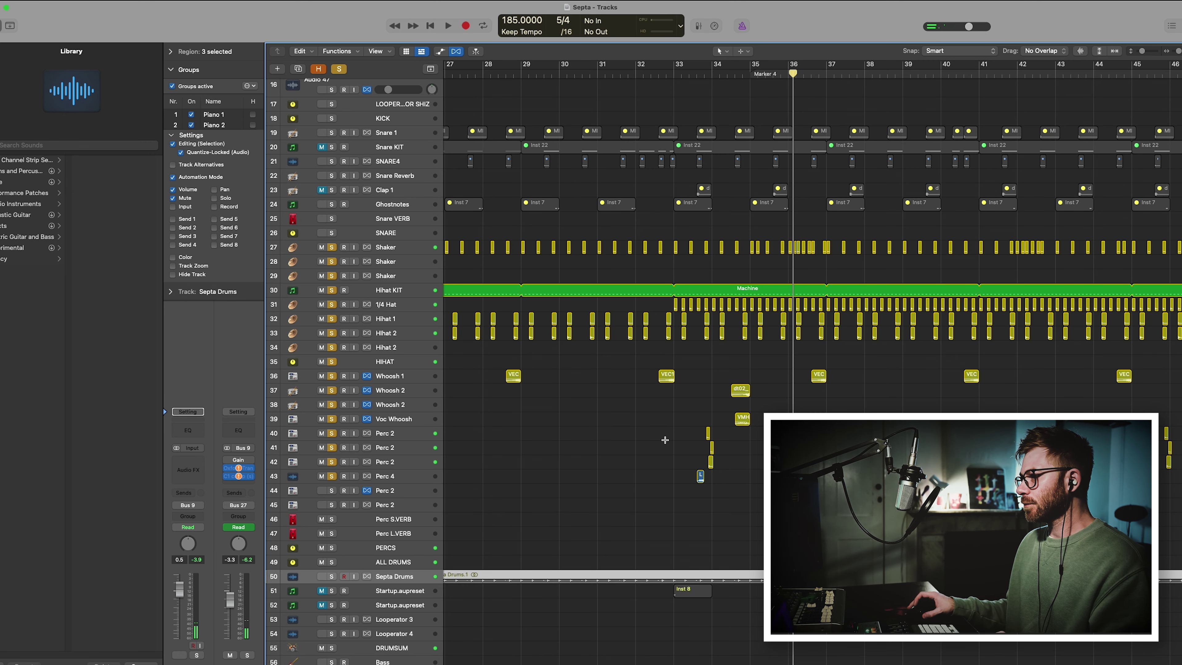
pyautogui.press('super+Right')
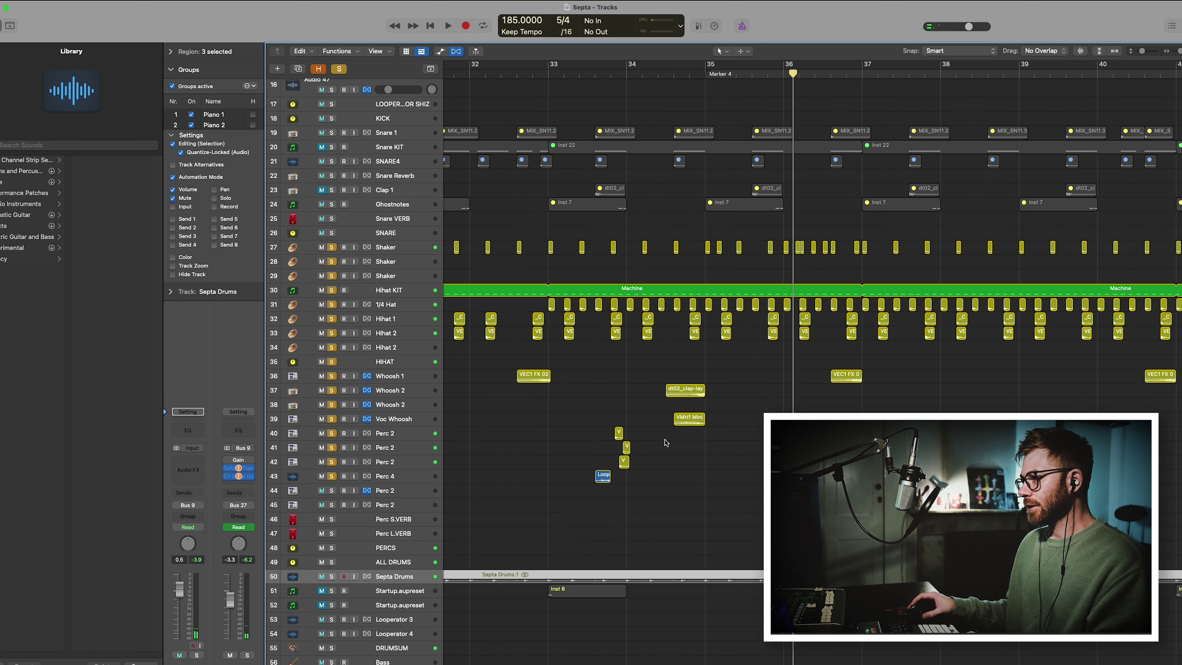
pyautogui.click(483, 75)
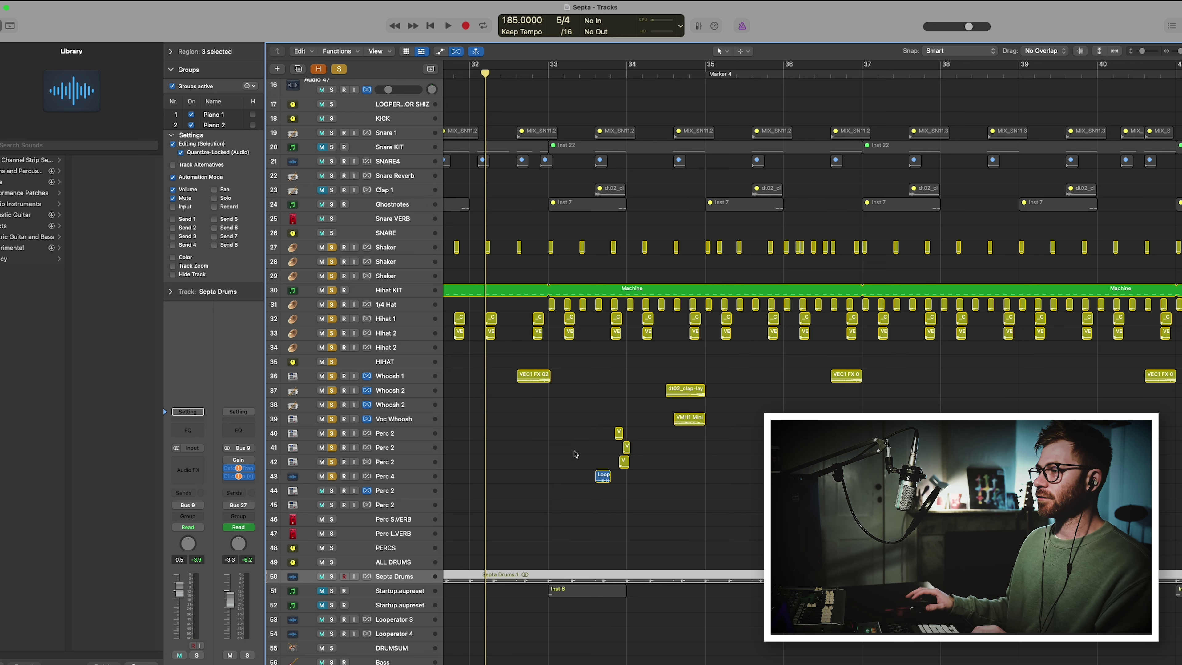
pyautogui.press('space')
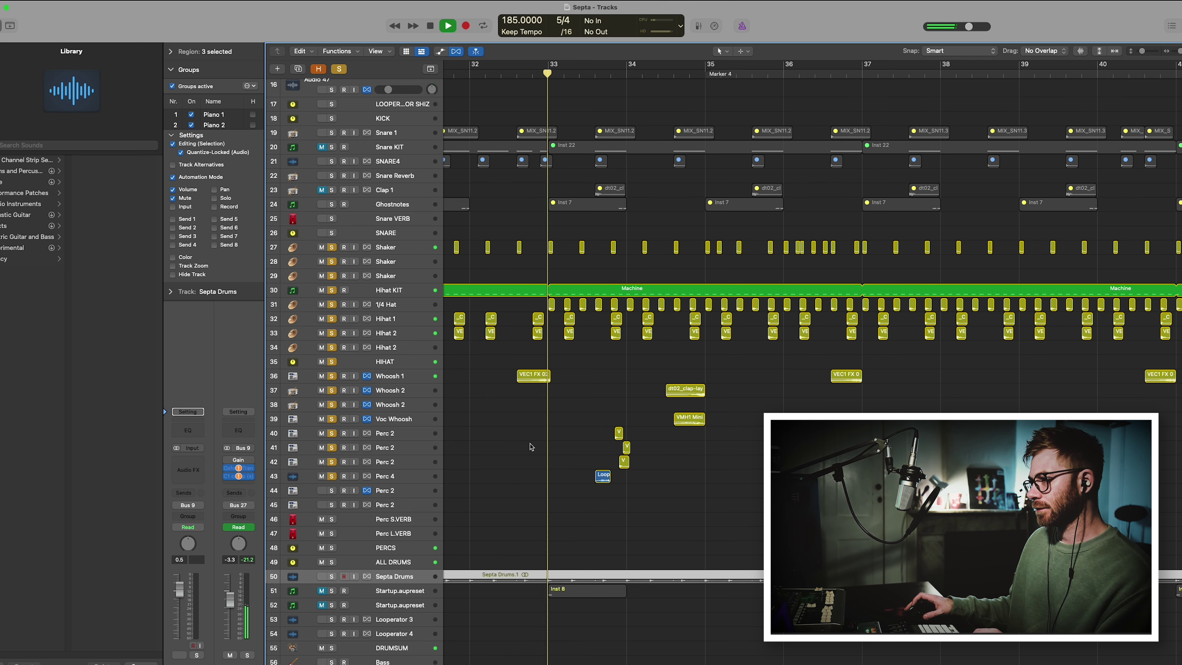
pyautogui.click(531, 447)
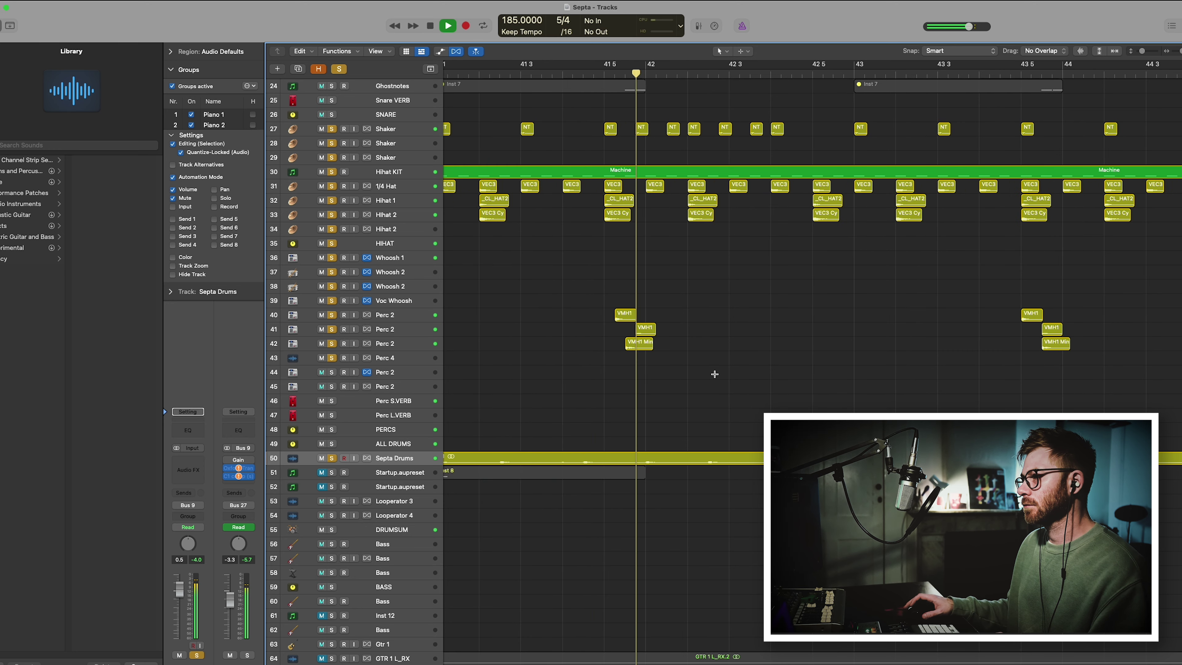
# Enlarge the rows around Septa Drums, readjust the zoom, and select the grouped drum loop regions.
pyautogui.press('super+Down')
pyautogui.press('super+Right')
pyautogui.rightClick(577, 348)
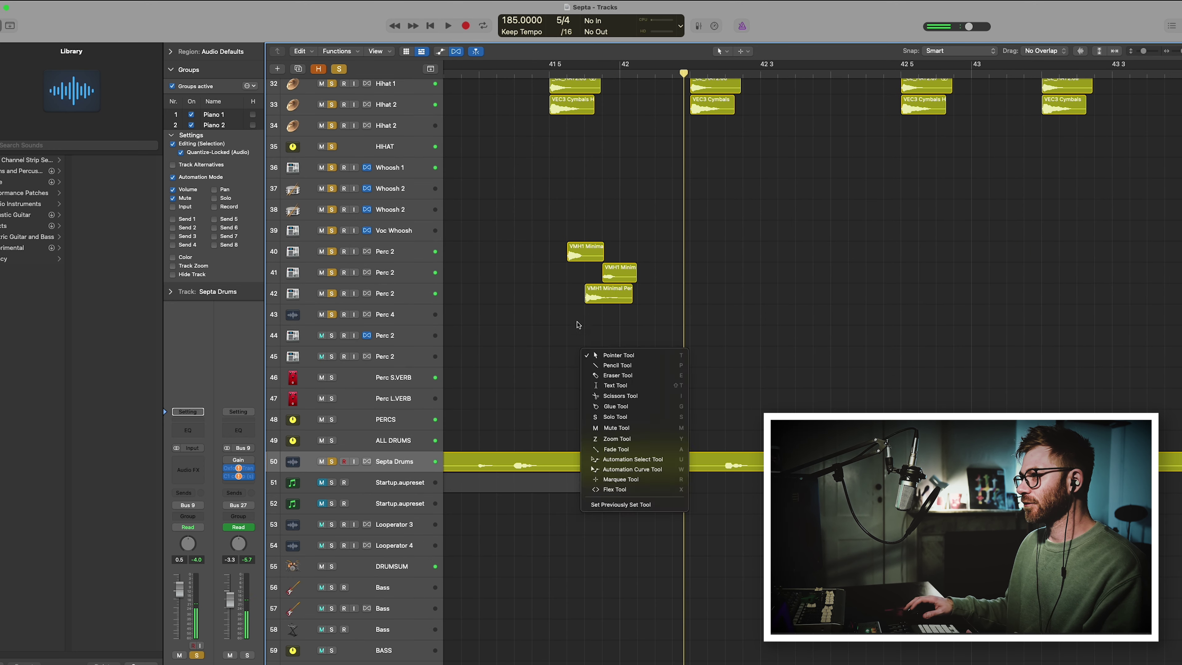
pyautogui.press('Escape')
pyautogui.press('super+Left')
pyautogui.press('super+Left')
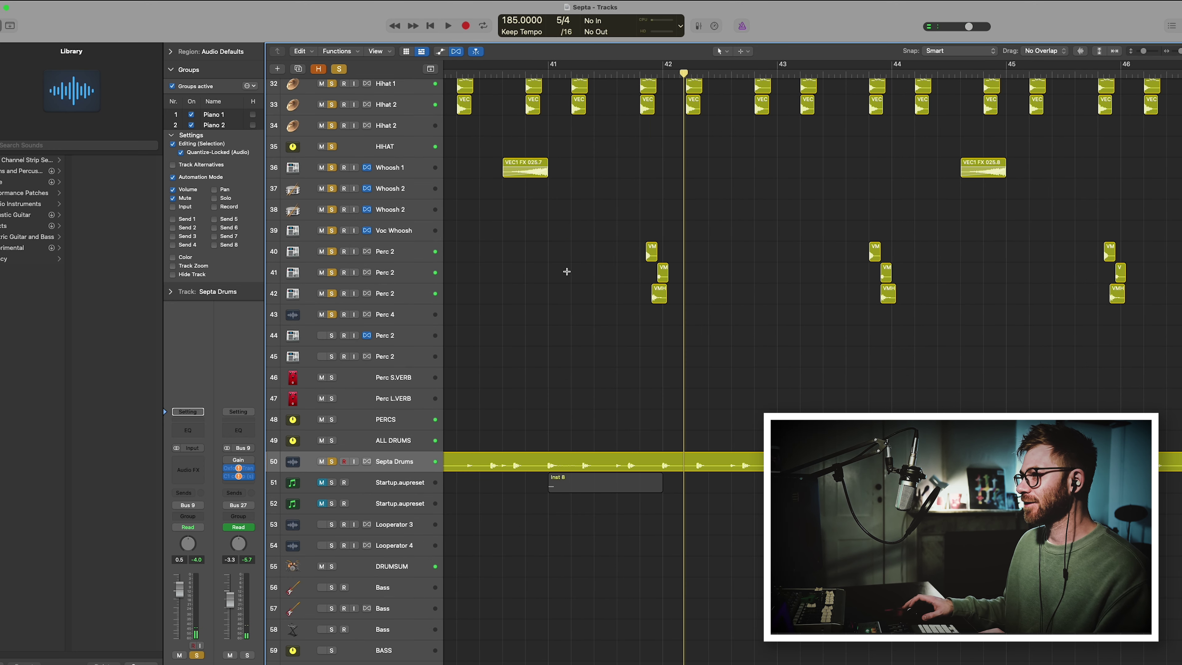
pyautogui.click(516, 73)
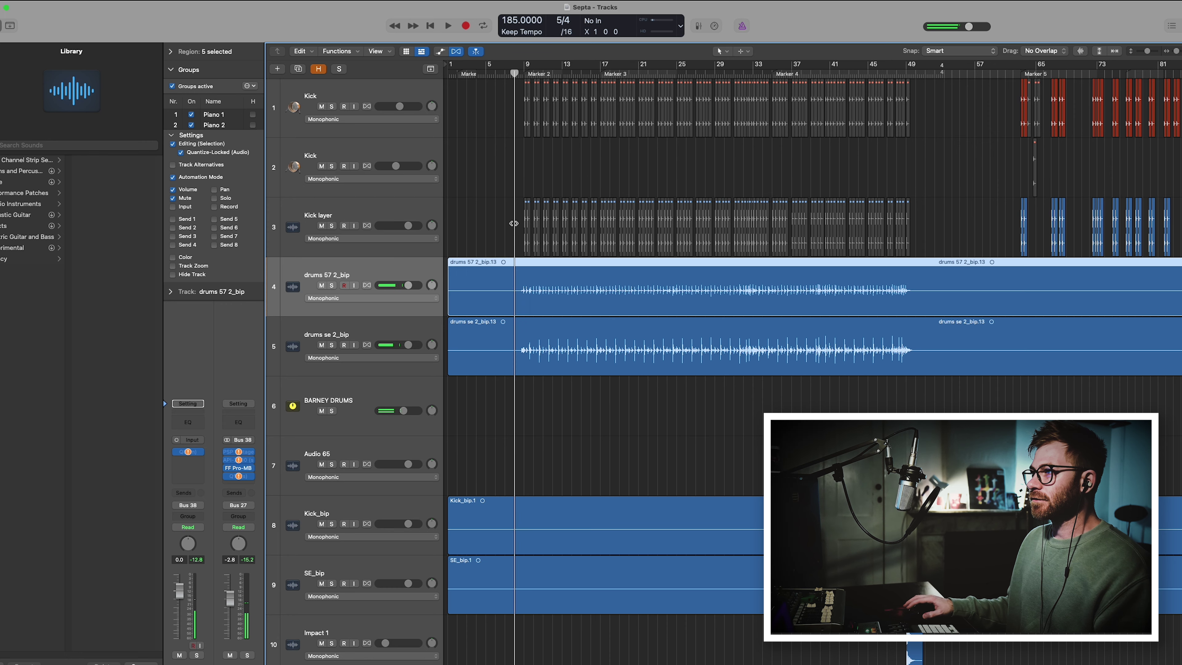
pyautogui.press('super+Right')
pyautogui.press('super+Right')
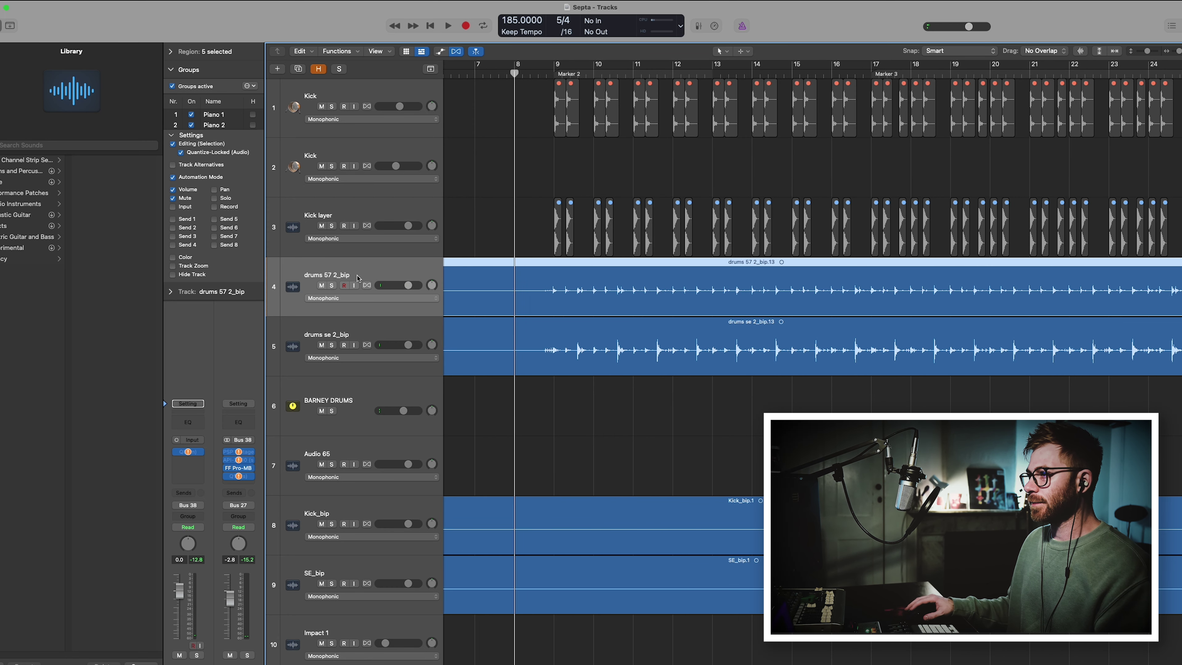
pyautogui.click(332, 286)
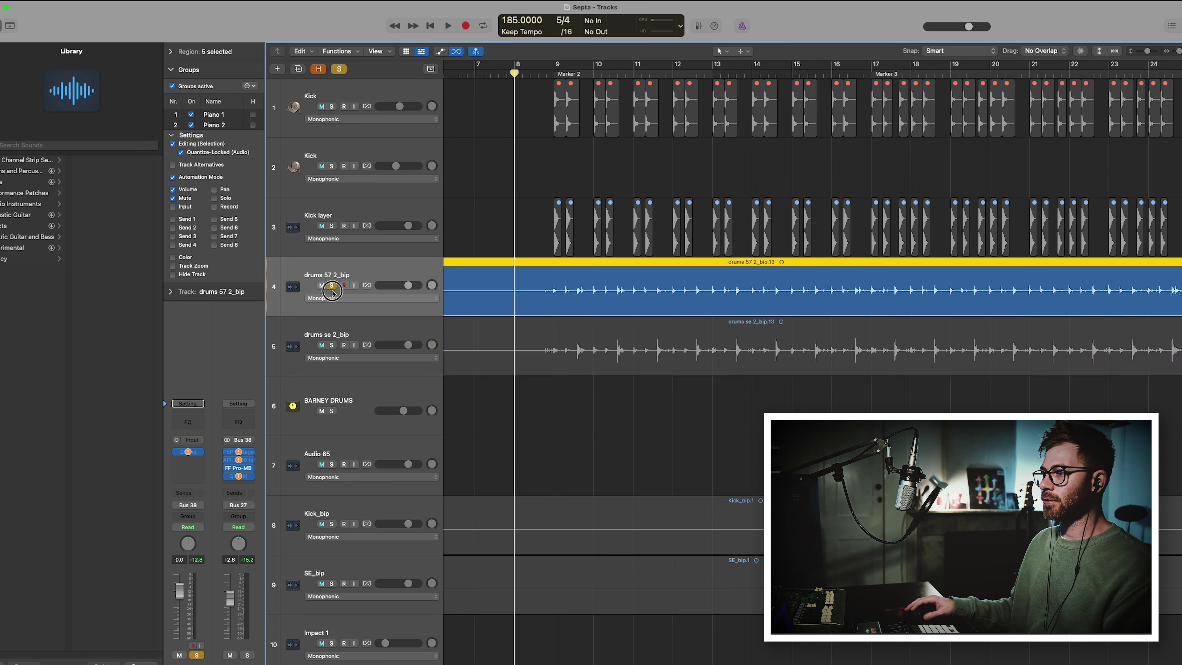
pyautogui.press('space')
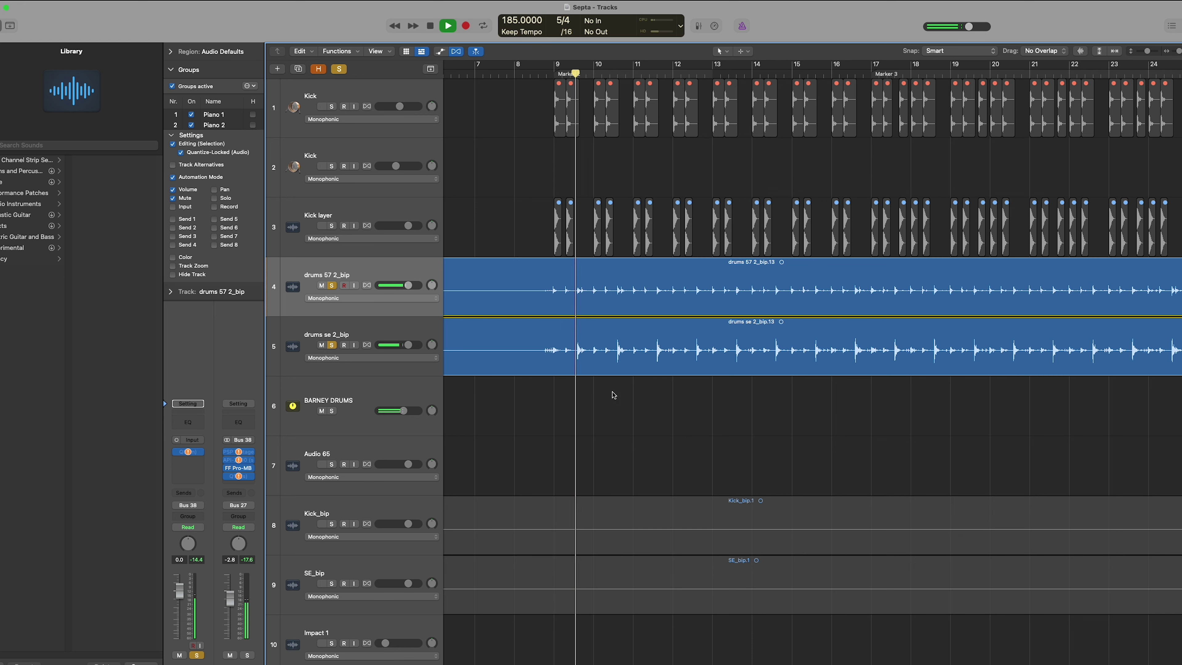
pyautogui.press('super+Down')
pyautogui.press('super+Down')
pyautogui.click(368, 391)
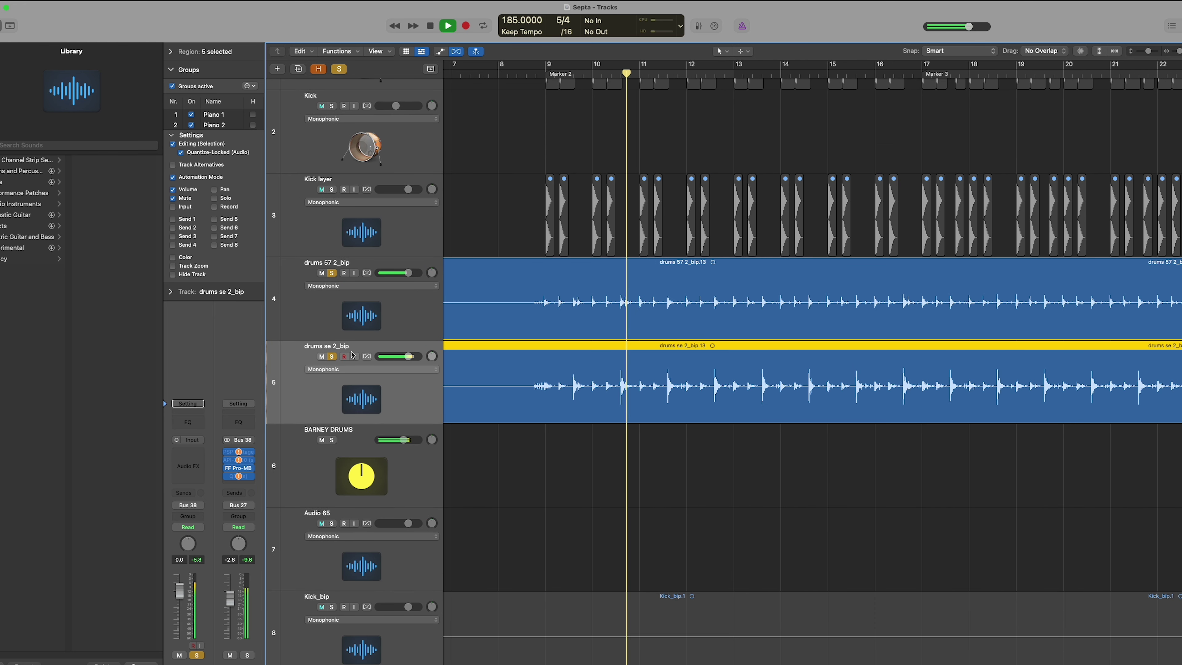
pyautogui.click(332, 356)
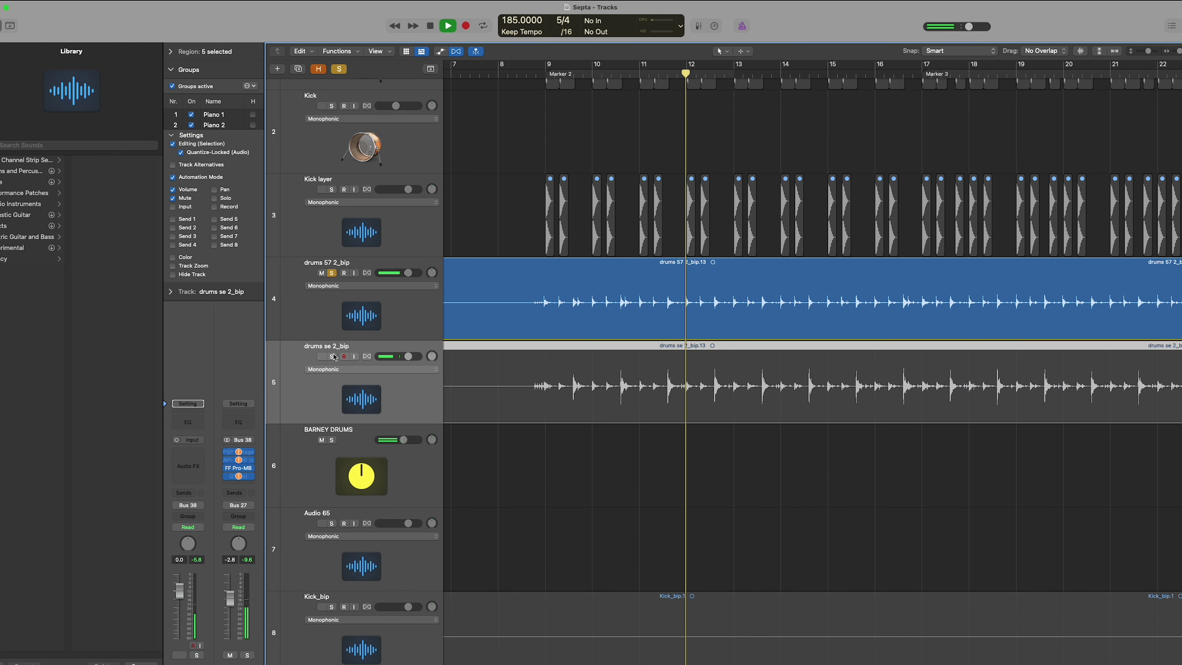
pyautogui.press('space')
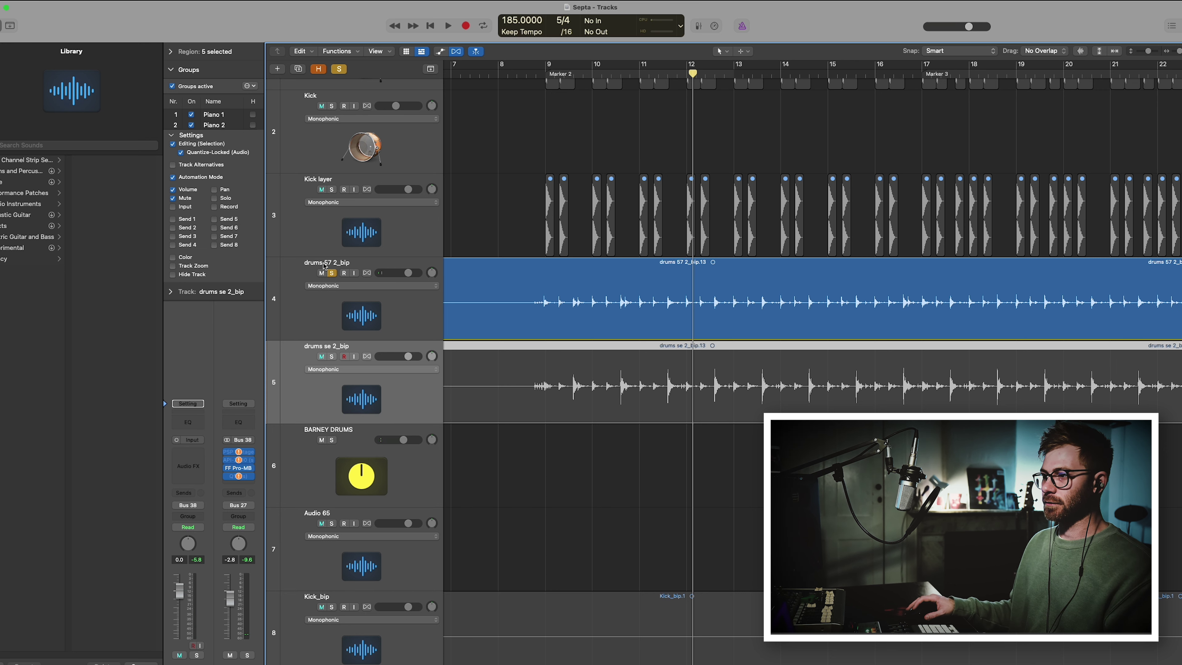
pyautogui.click(332, 357)
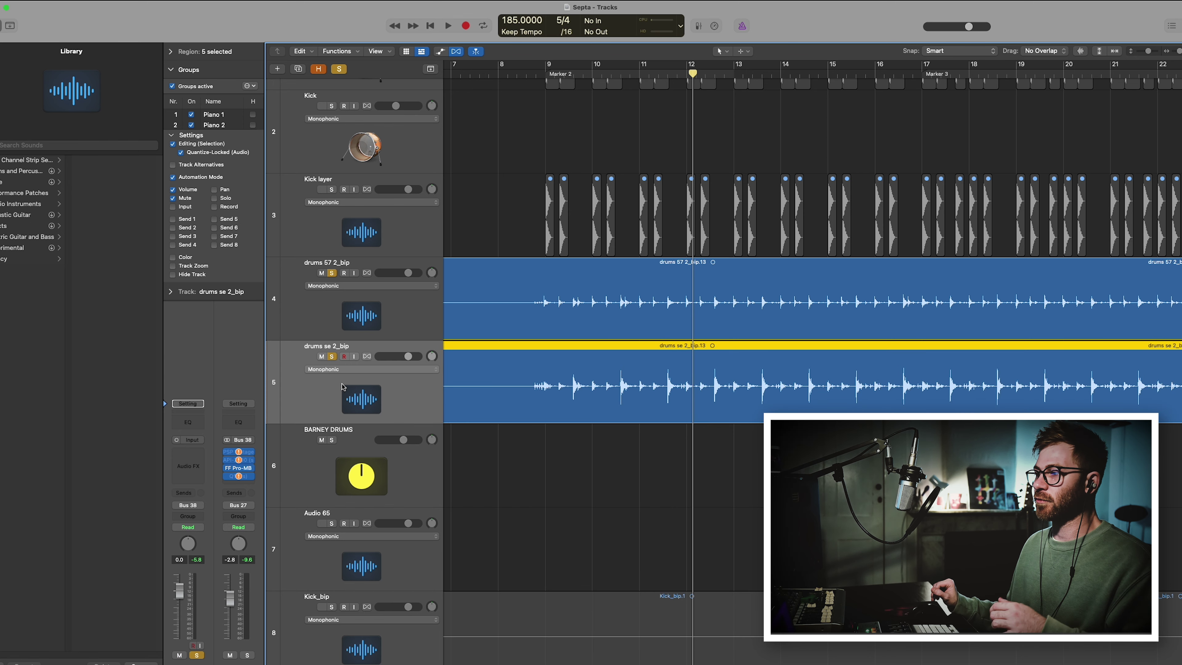
pyautogui.press('space')
pyautogui.scroll(-8, 358, 381)
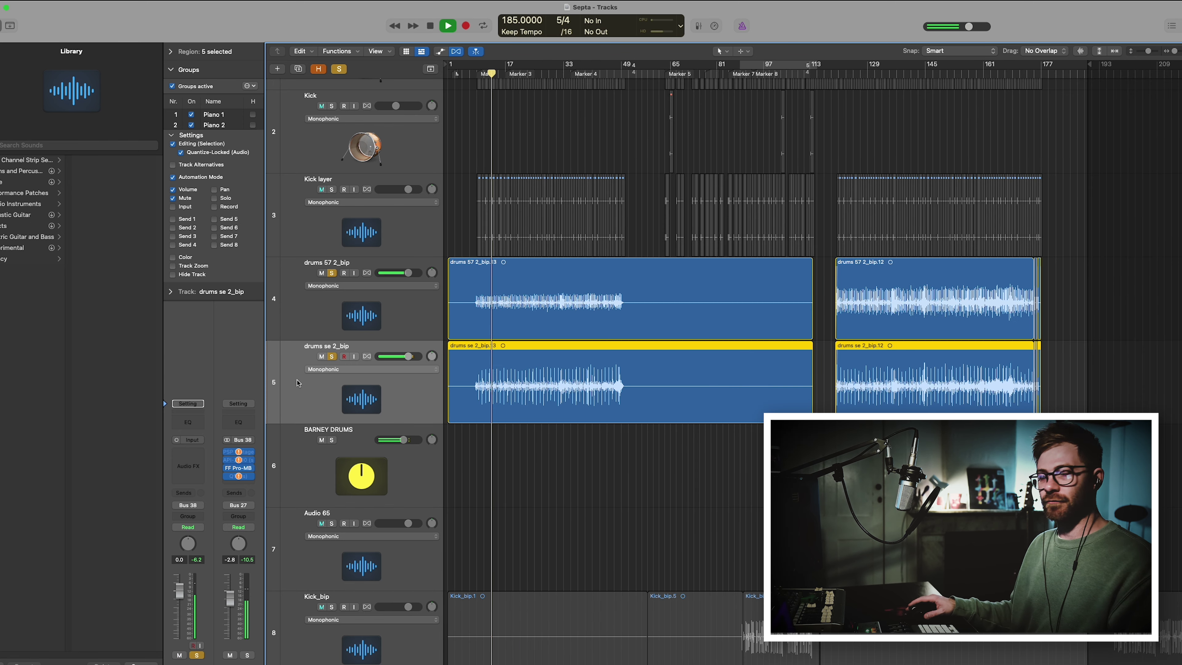
pyautogui.scroll(-2, 372, 377)
pyautogui.click(331, 339)
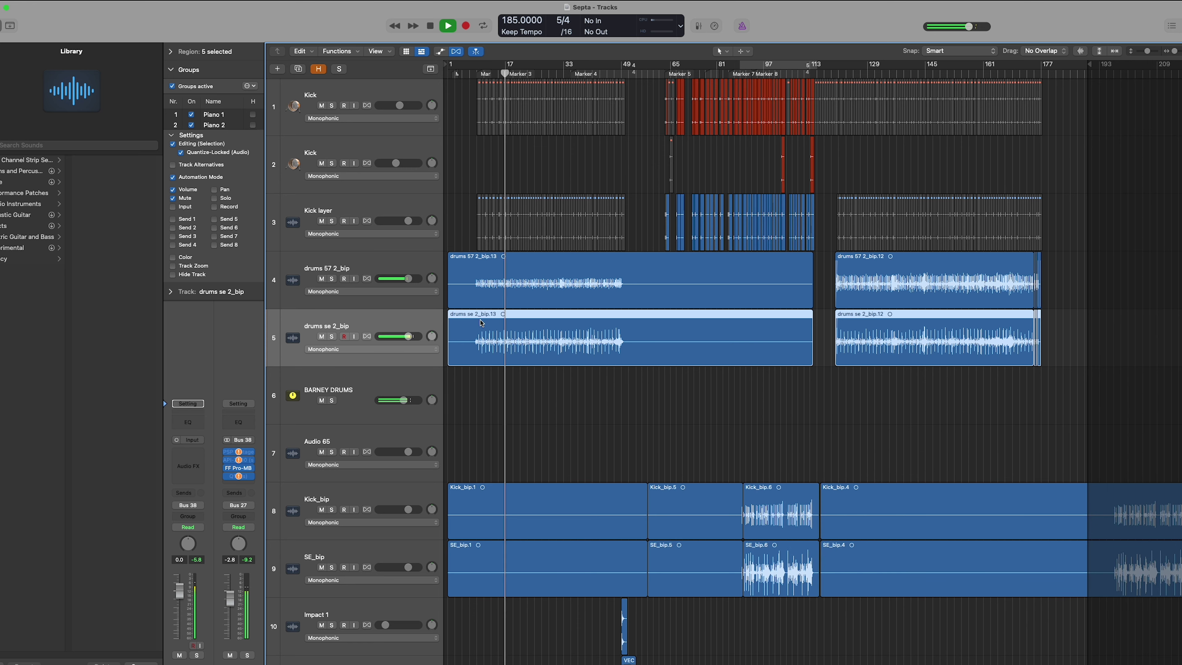
pyautogui.press('super+Up')
pyautogui.press('super+Up')
pyautogui.press('super+Right')
pyautogui.press('super+Right')
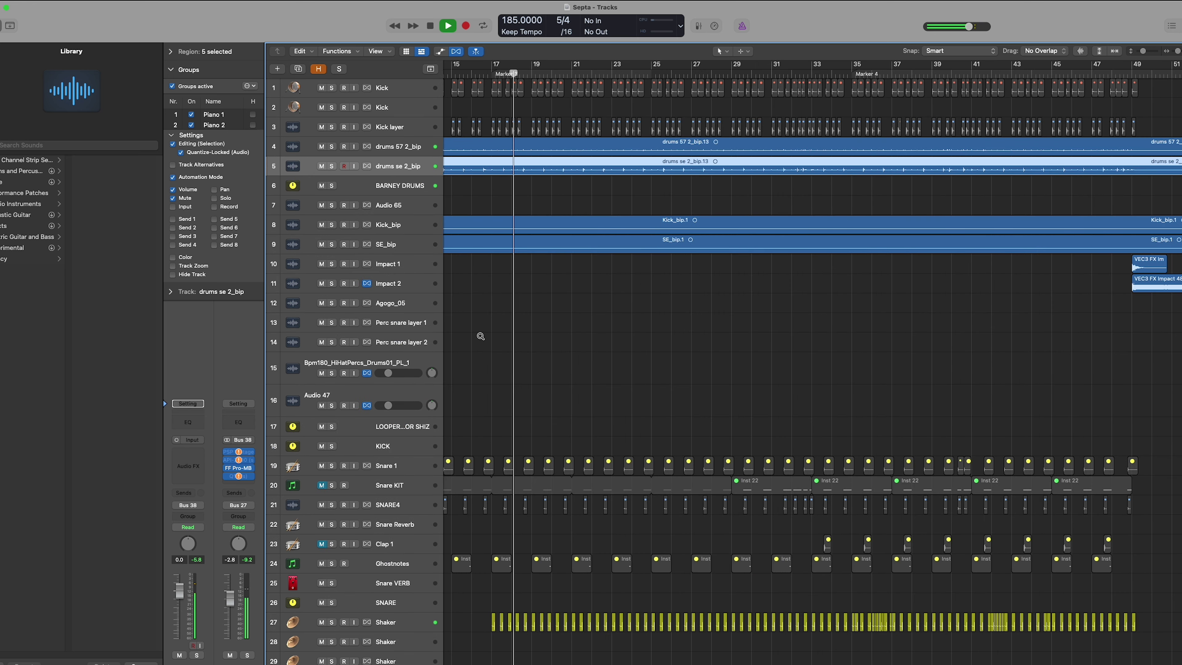
pyautogui.press('super+Down')
pyautogui.press('super+Down')
pyautogui.press('super+Left')
pyautogui.press('super+Left')
pyautogui.press('super+Left')
pyautogui.press('space')
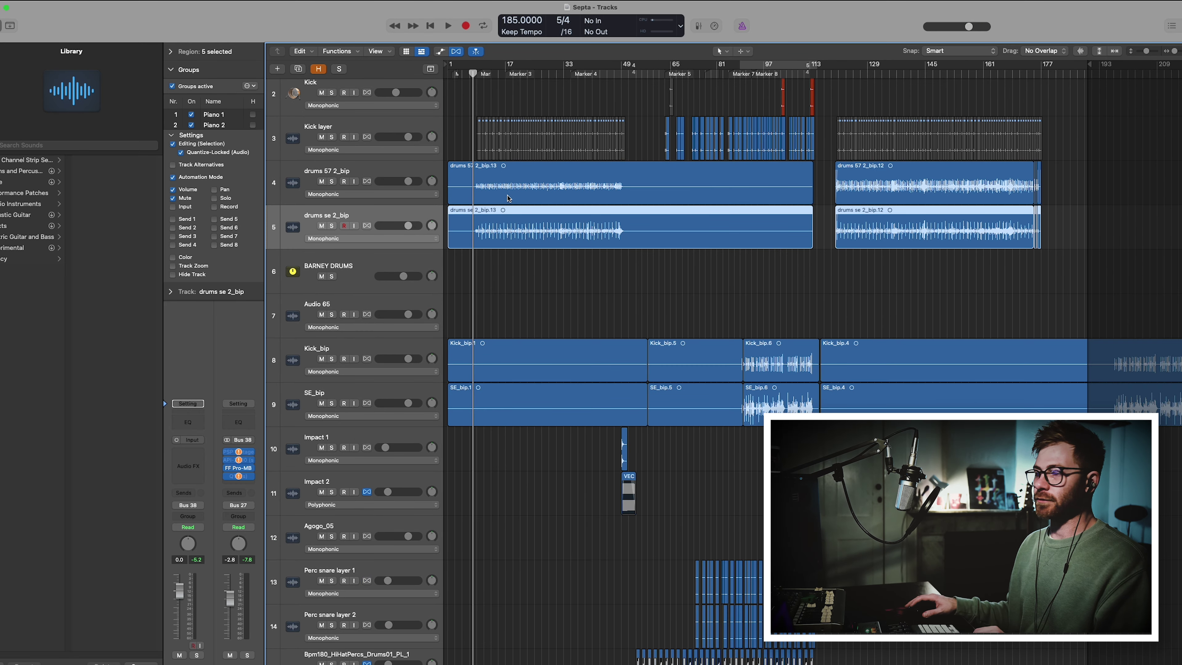
pyautogui.click(678, 275)
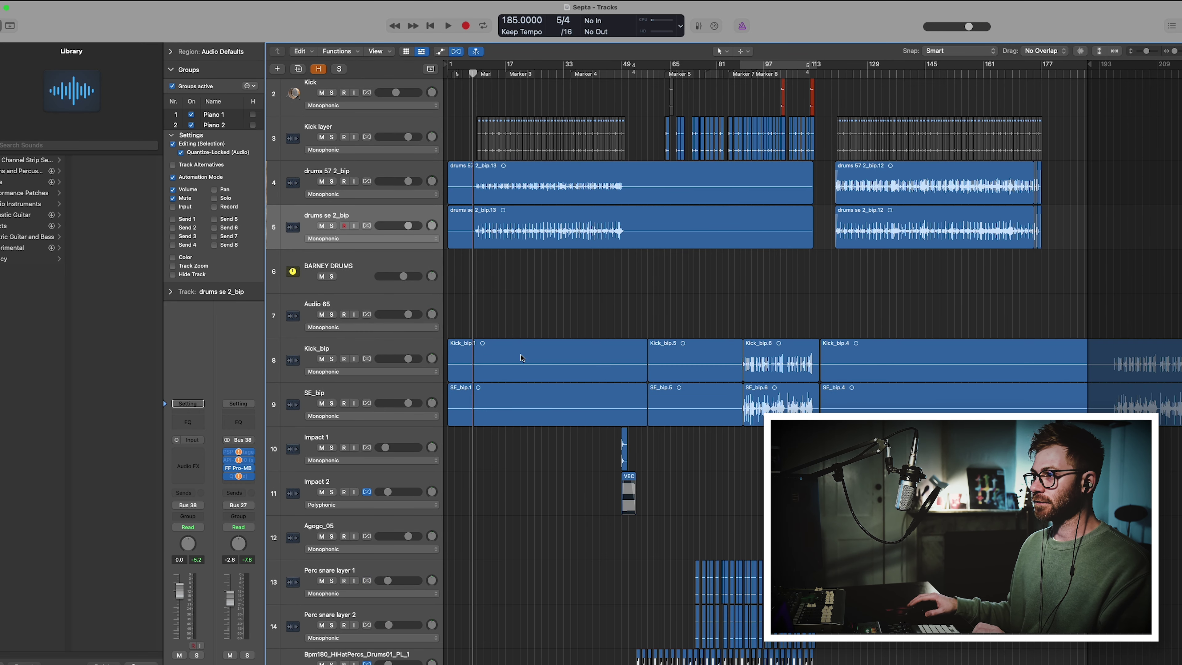
pyautogui.press('super+Up')
pyautogui.press('super+Up')
pyautogui.scroll(-15, 522, 358)
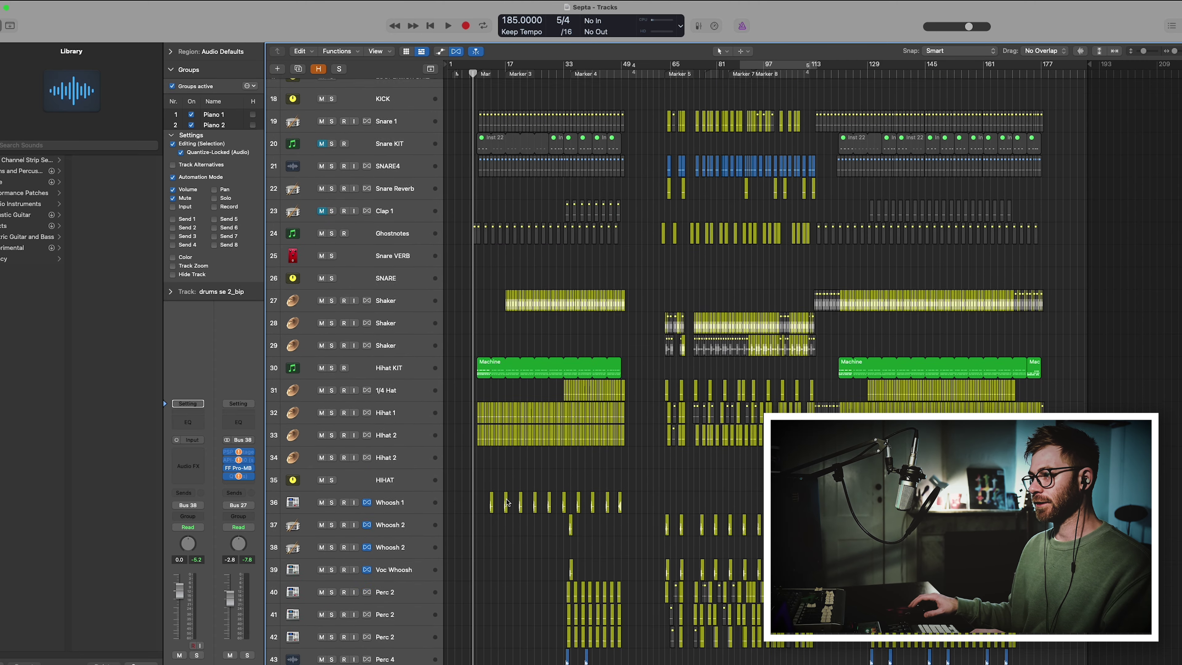
pyautogui.scroll(-5, 502, 395)
pyautogui.press('super+Down')
pyautogui.press('super+Down')
pyautogui.press('super+Right')
pyautogui.press('super+Right')
pyautogui.press('super+Right')
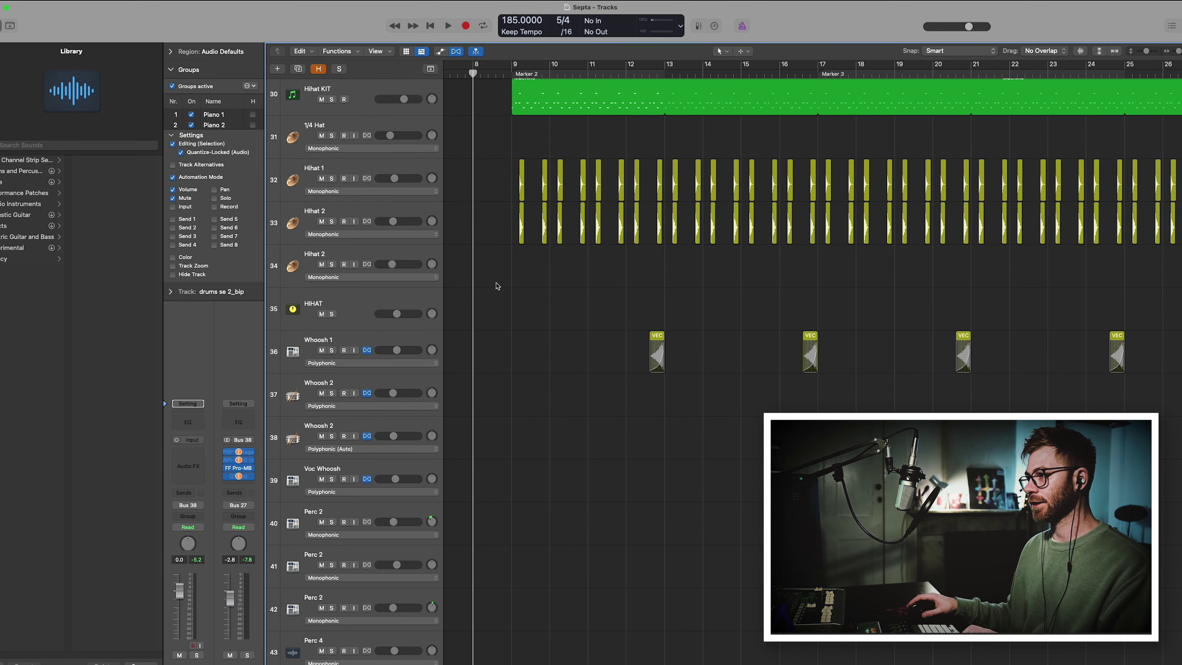
pyautogui.press('super+Up')
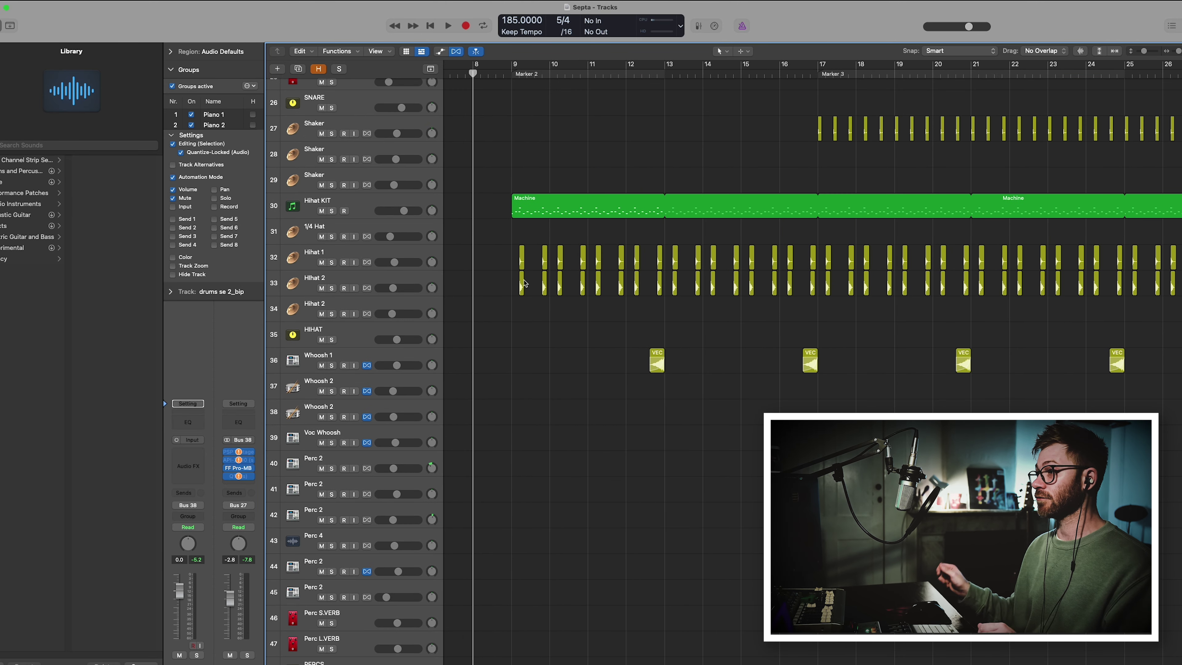
pyautogui.press('super+Left')
pyautogui.press('super+Left')
pyautogui.press('super+Up')
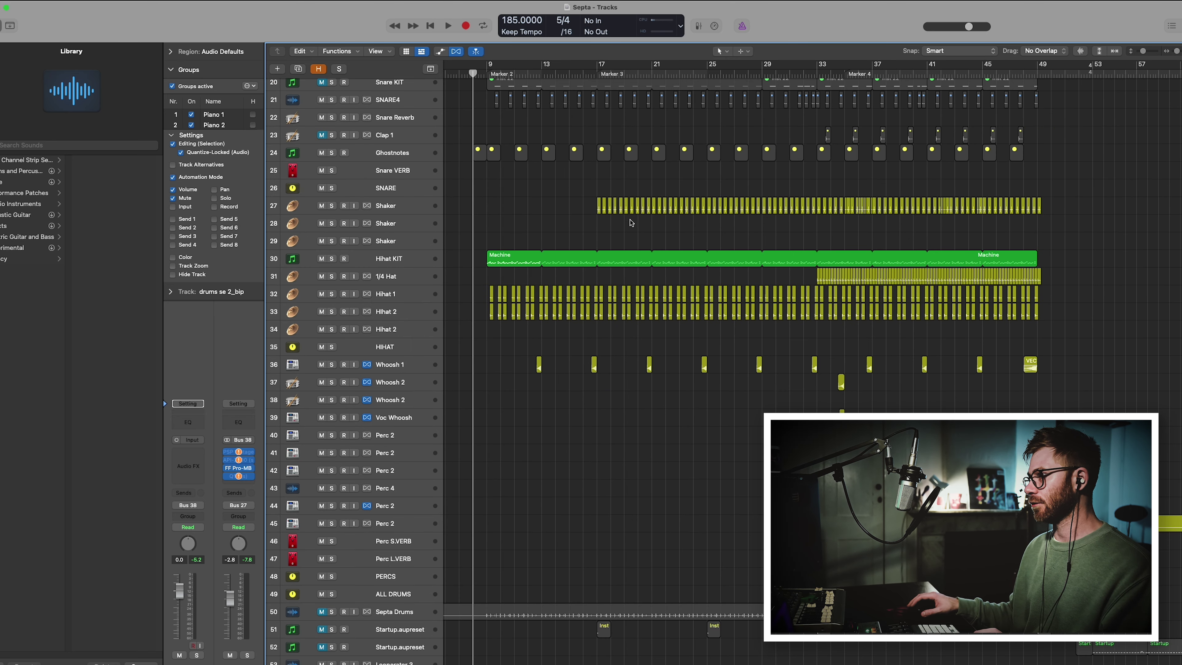
pyautogui.scroll(5, 657, 195)
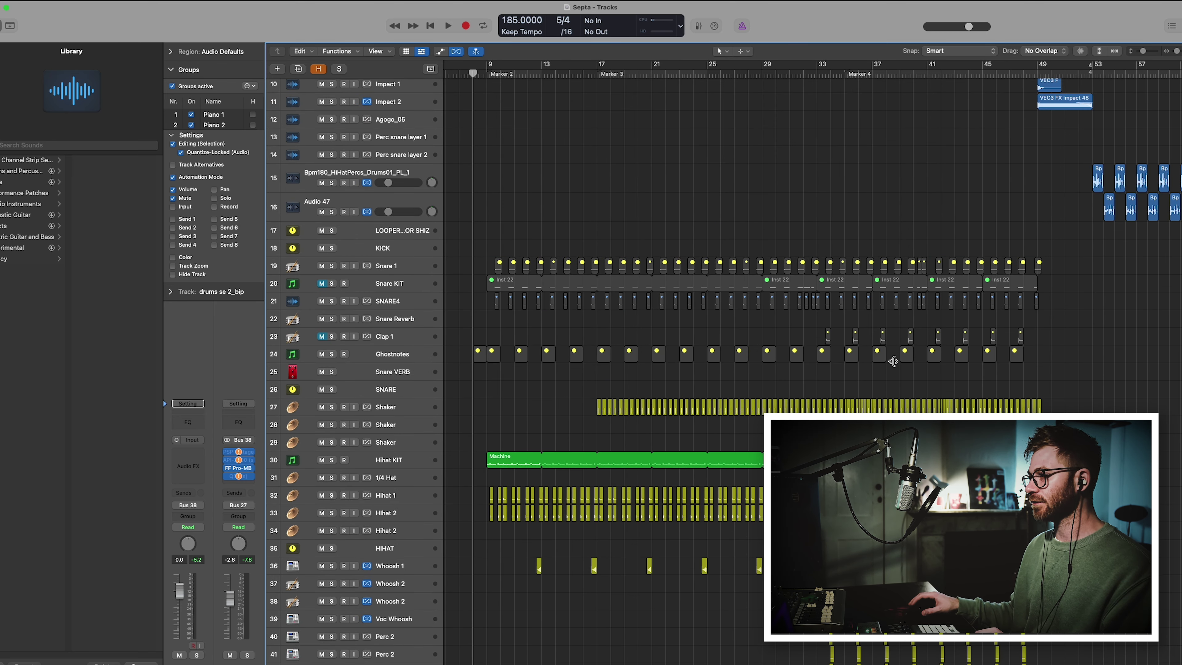
pyautogui.moveTo(1102, 364); pyautogui.dragTo(475, 314)
pyautogui.press('z')
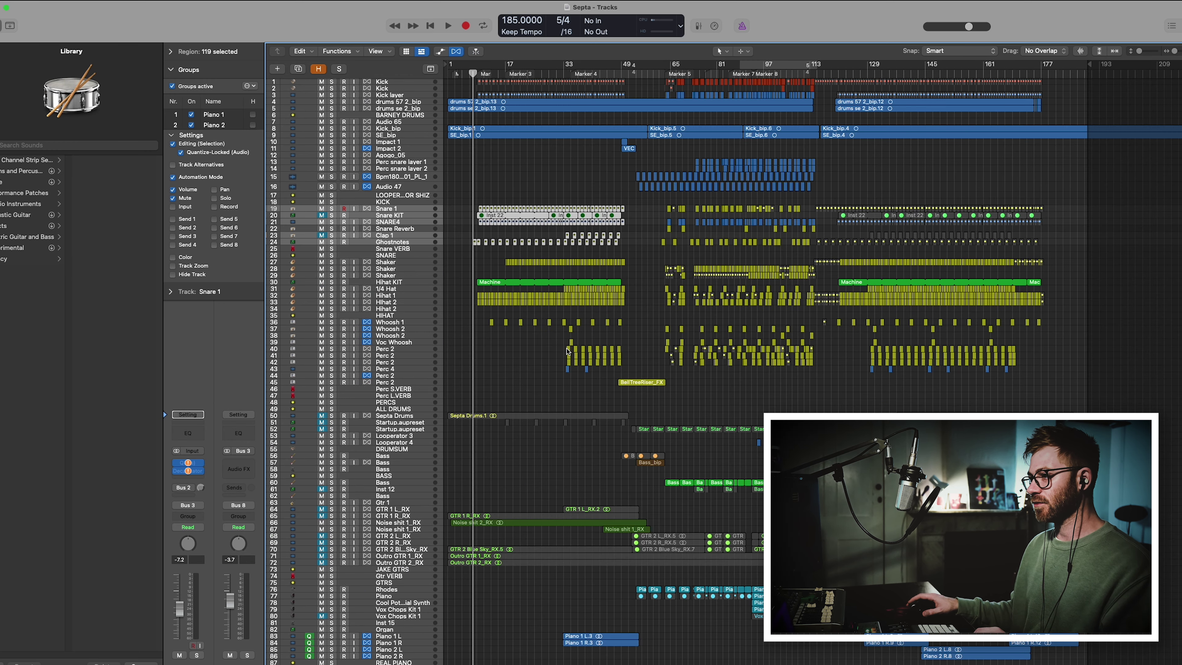
pyautogui.click(561, 411)
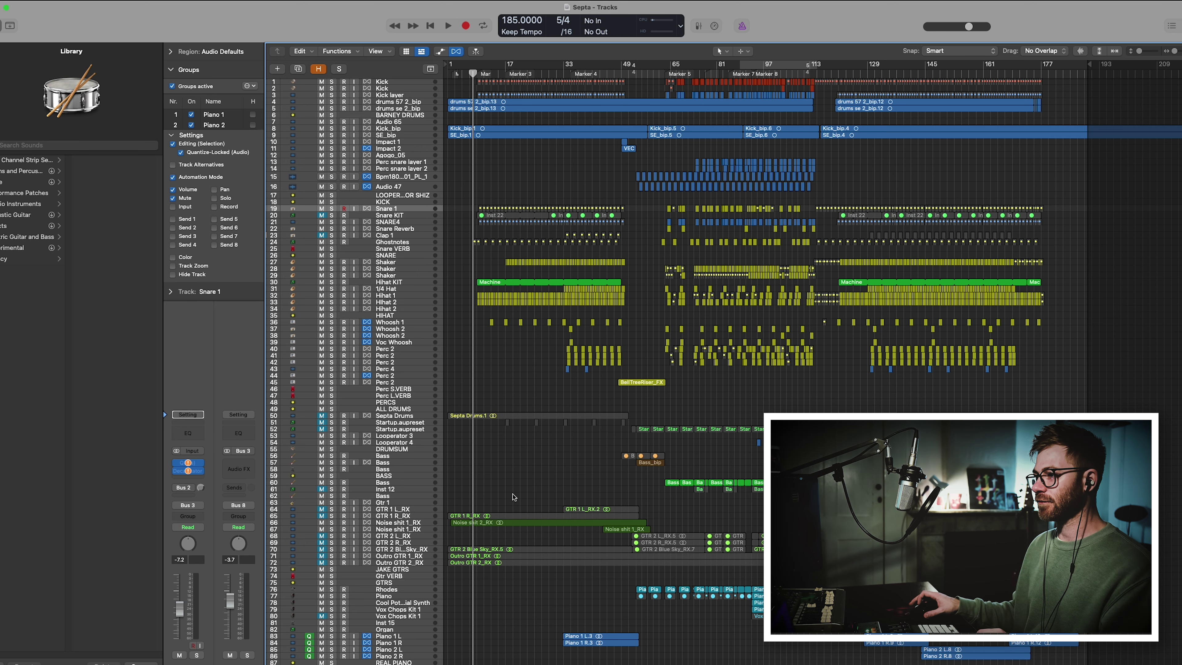
pyautogui.scroll(-5, 514, 497)
pyautogui.scroll(5, 535, 480)
pyautogui.press('super+Down')
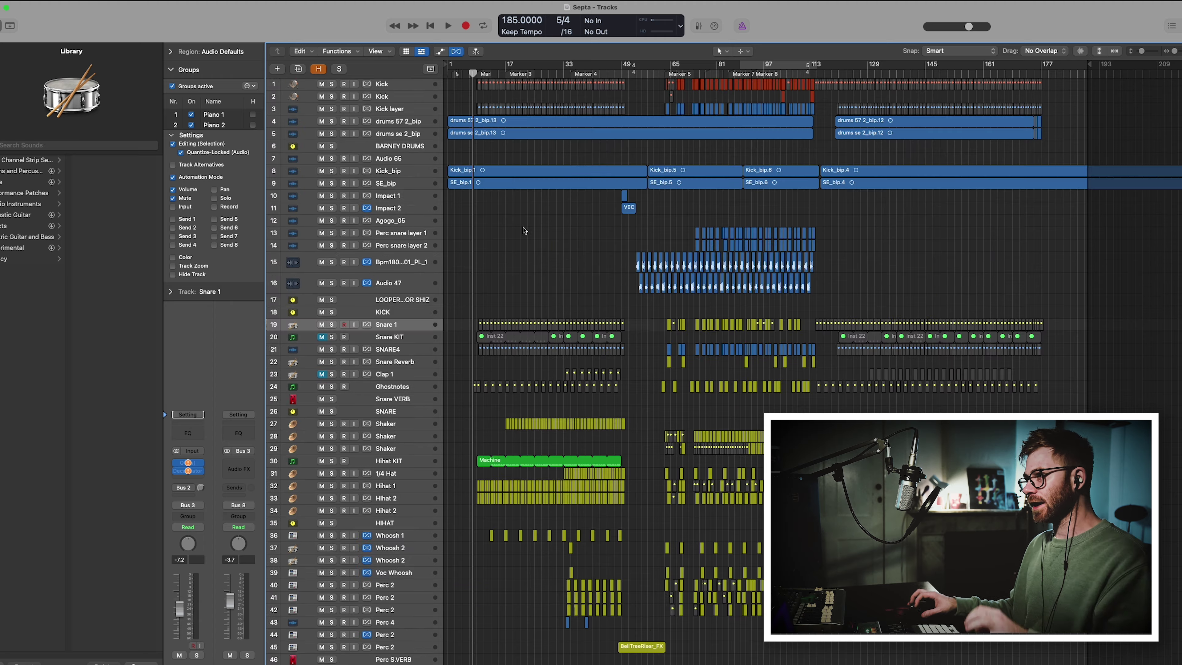
pyautogui.press('super+Down')
pyautogui.press('super+Down')
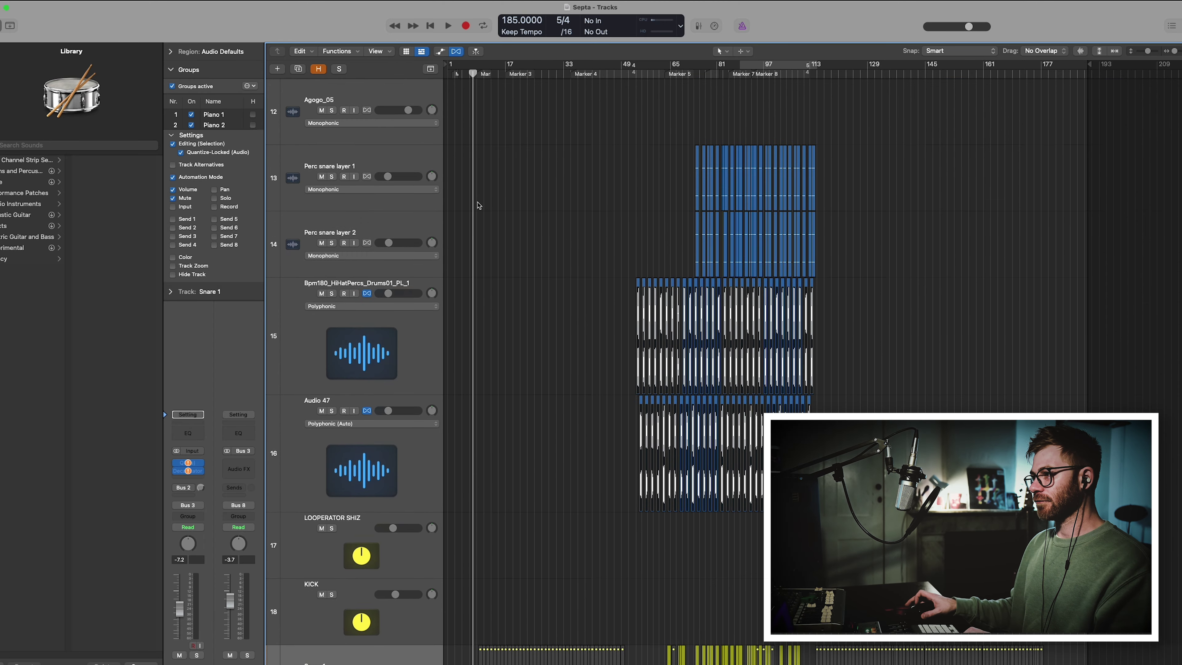
pyautogui.press('super+Right')
pyautogui.press('super+Right')
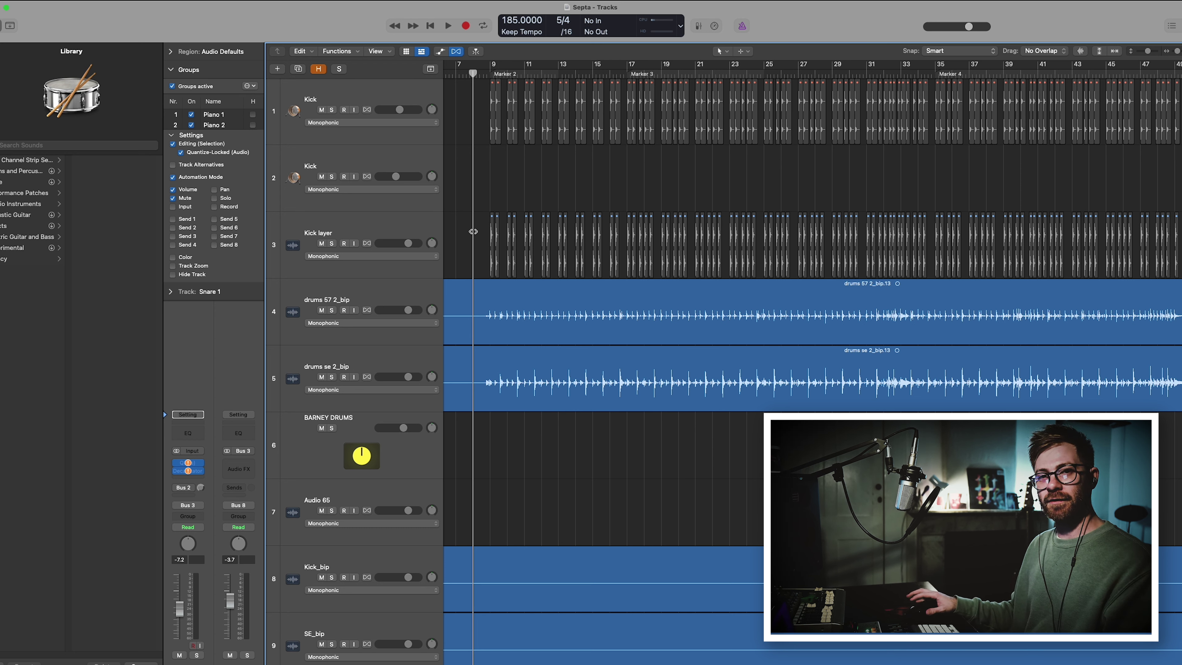
pyautogui.click(372, 306)
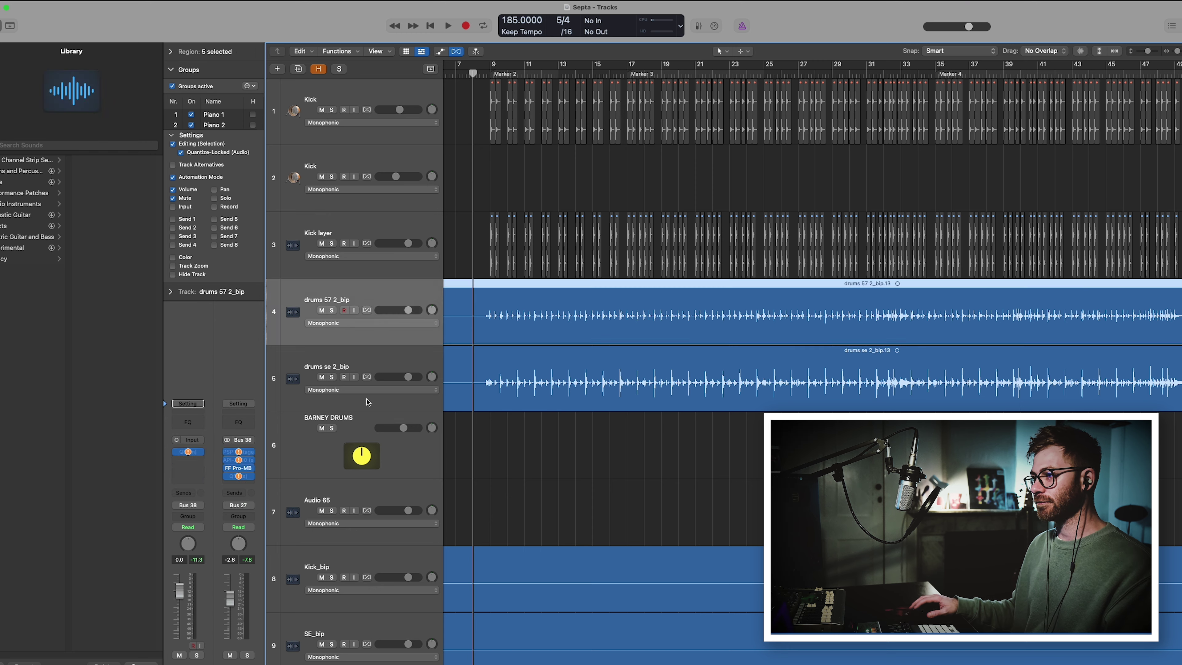
pyautogui.click(522, 382)
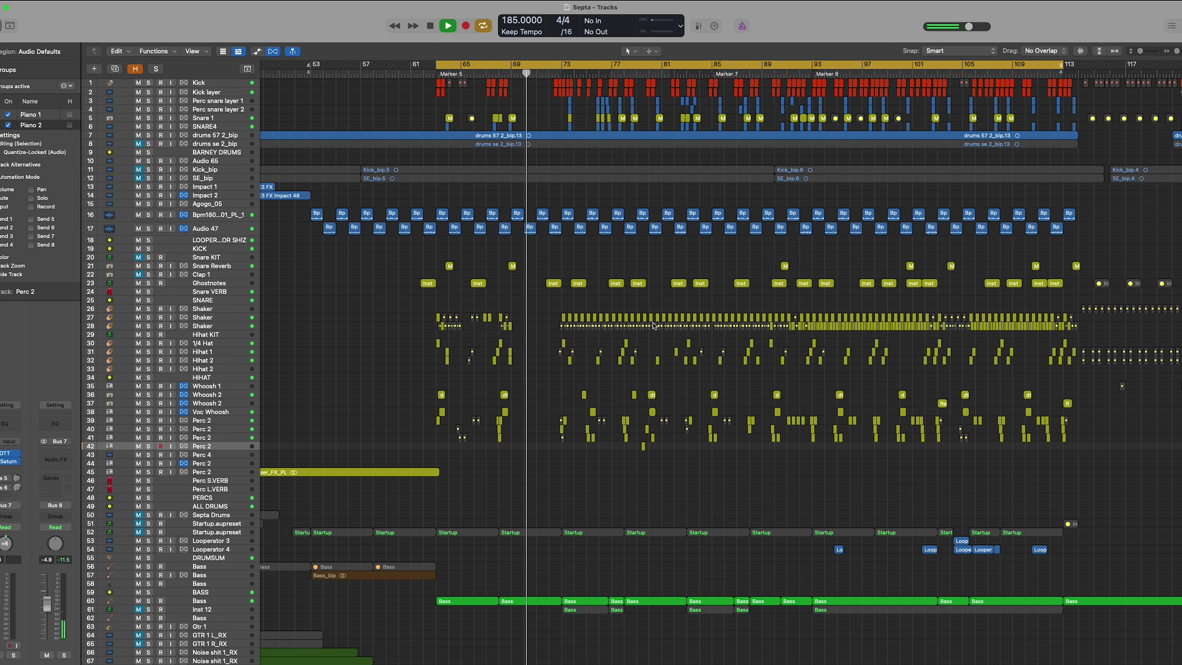
# Zoom in around the playhead, enlarge the track rows, and stop playback.
pyautogui.press('super+Right')
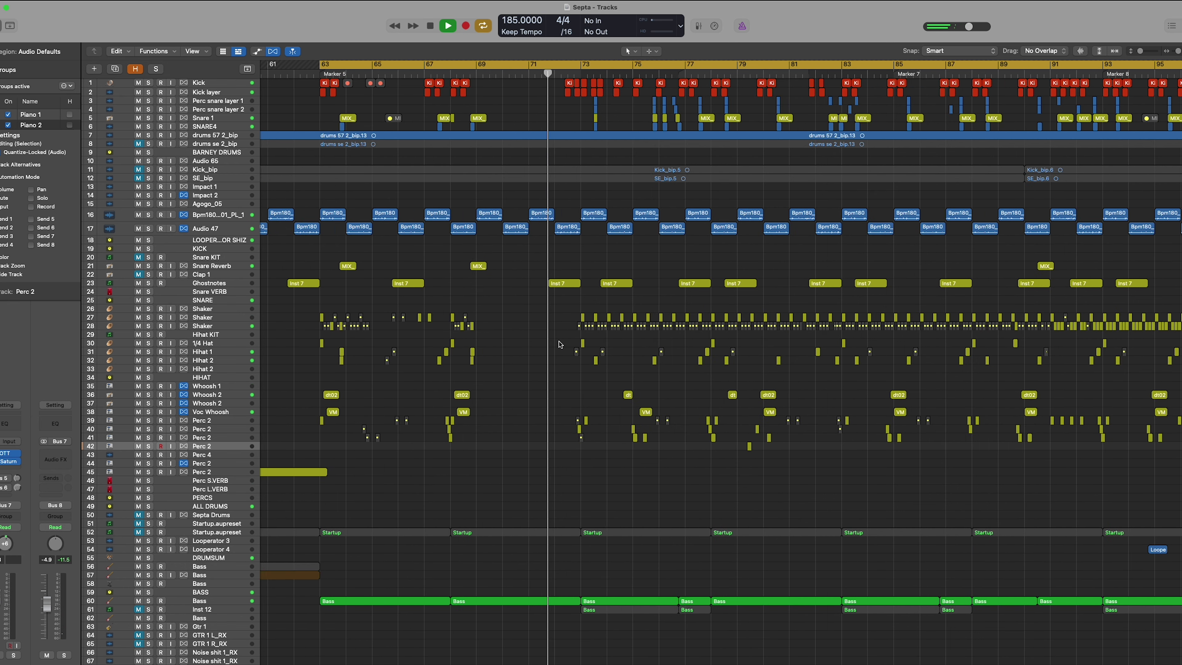
pyautogui.press('super+Right')
pyautogui.press('super+Right')
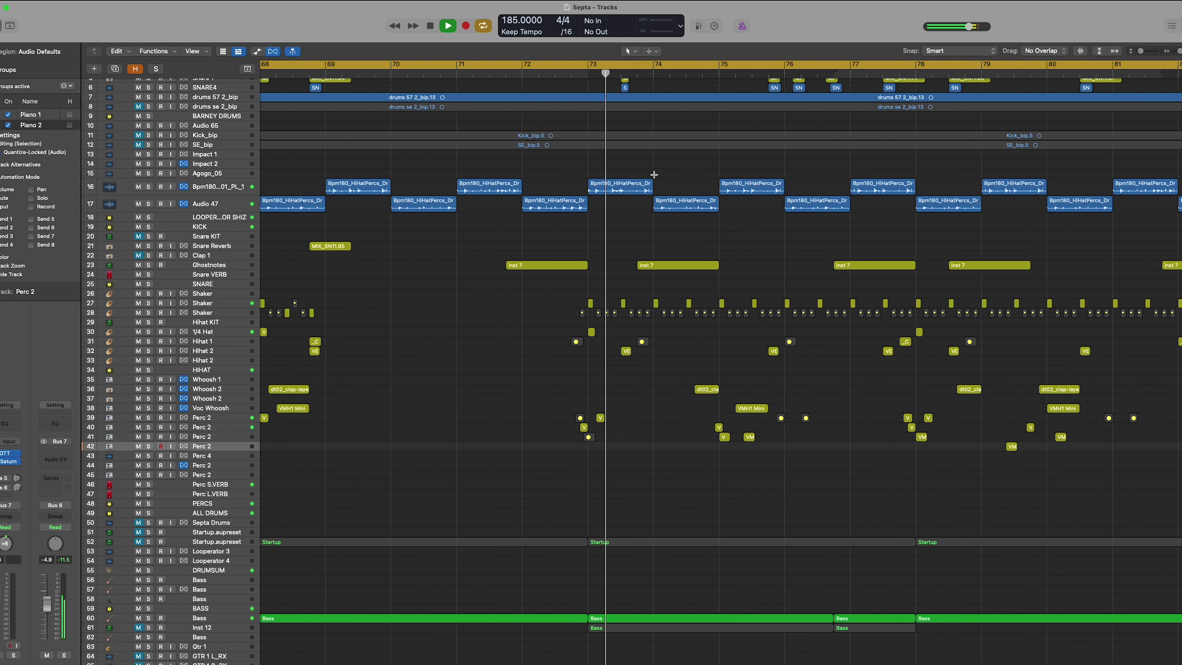
pyautogui.press('super+Down')
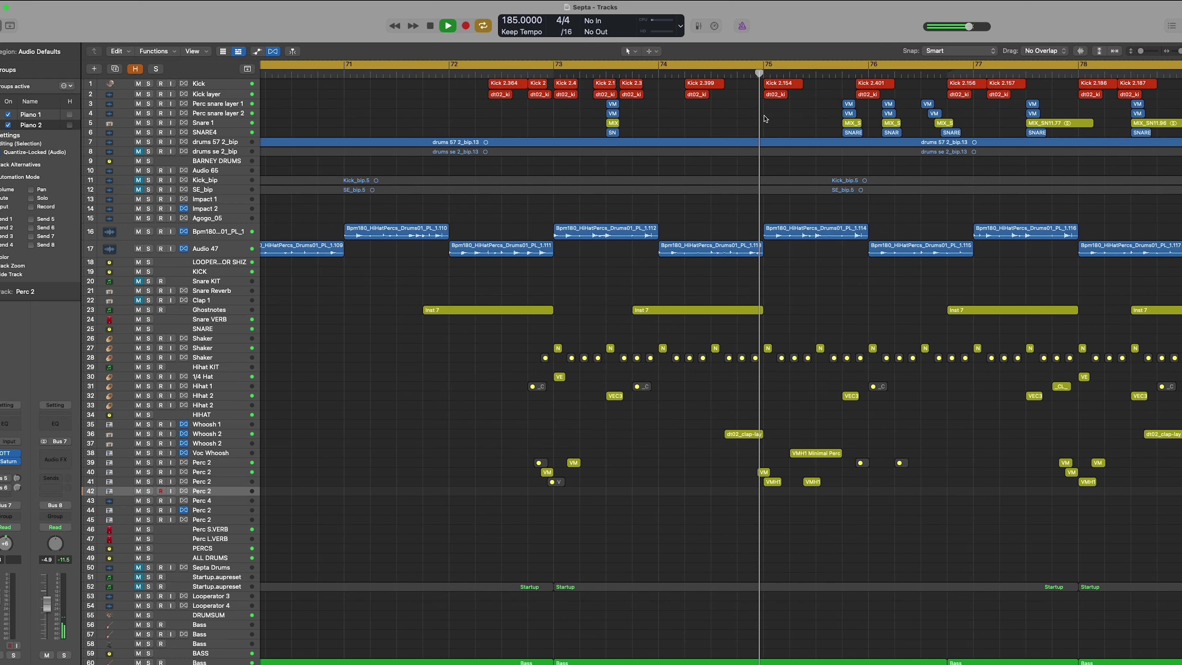
pyautogui.press('super+Left')
pyautogui.press('super+Left')
pyautogui.press('super+Down')
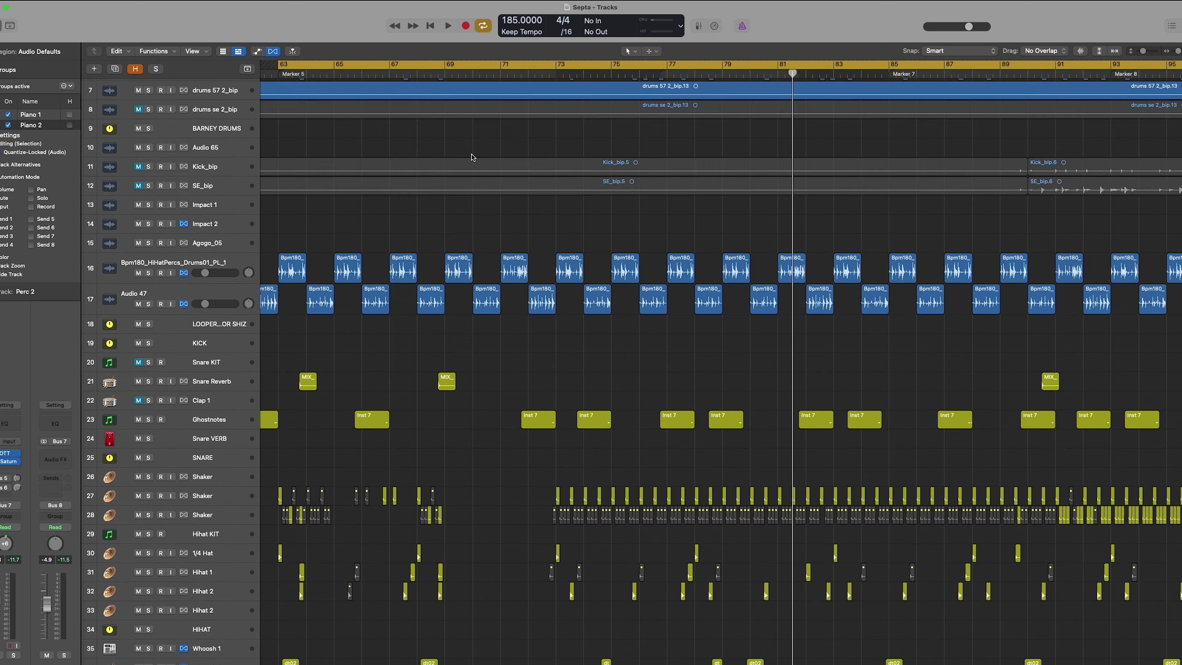
pyautogui.press('space')
# Mute track 7 drums 57 2_bip and restart playback from bar 63.
pyautogui.click(138, 204)
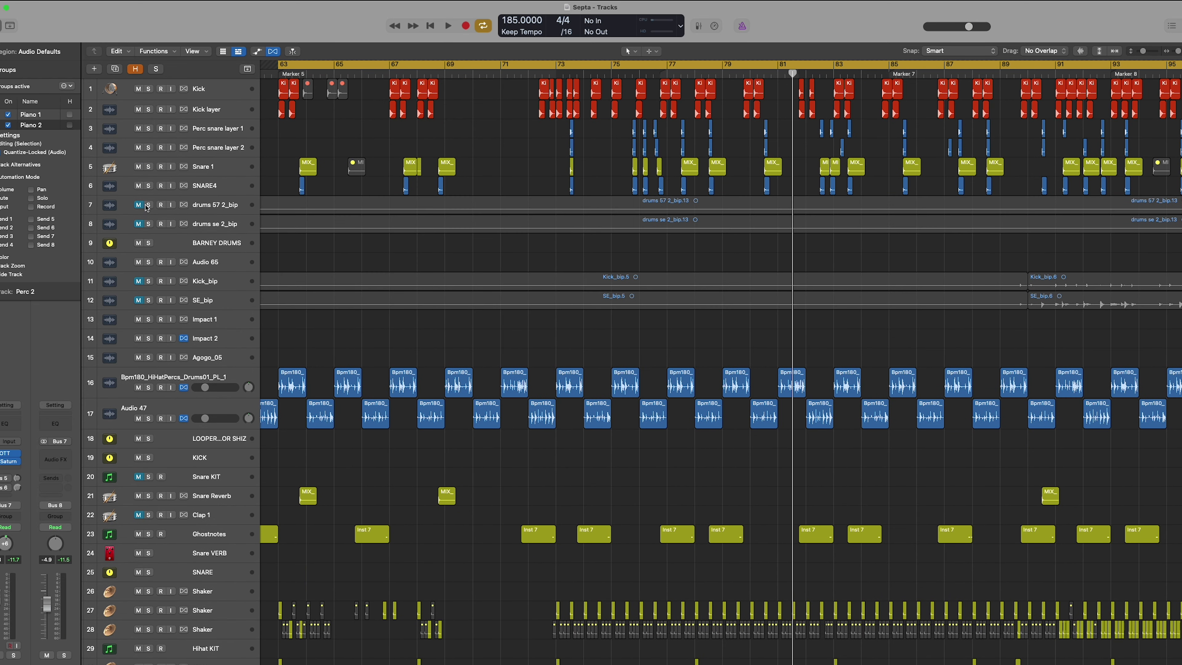
pyautogui.hscroll(15, 599, 209)
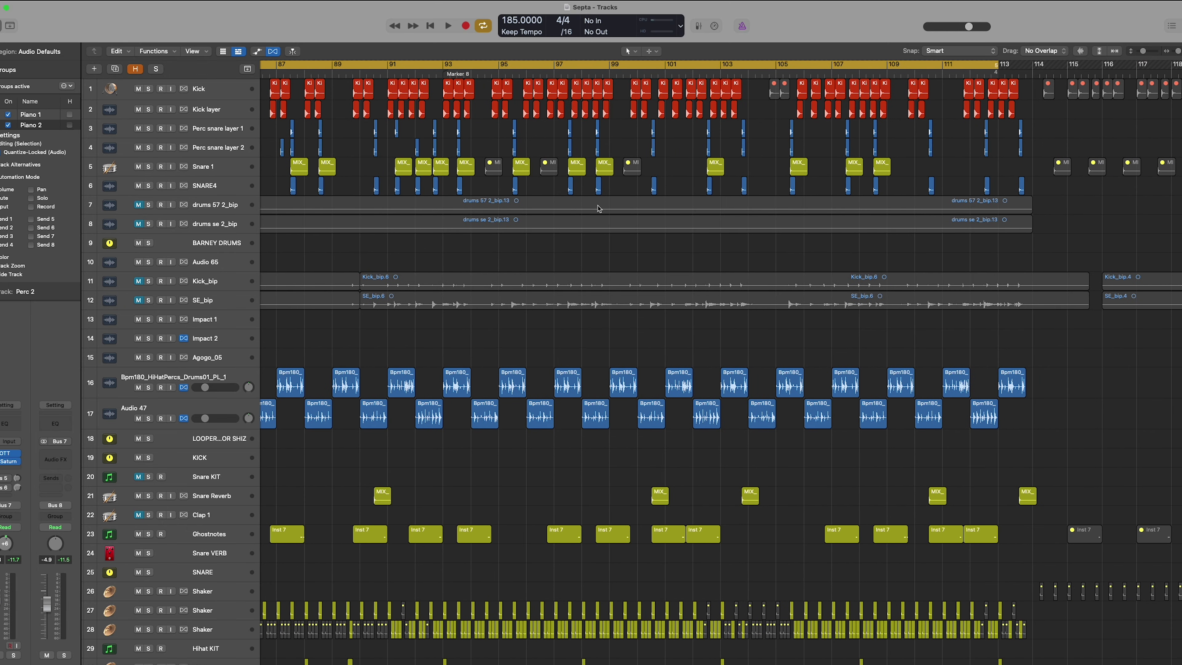
pyautogui.hscroll(-11, 599, 208)
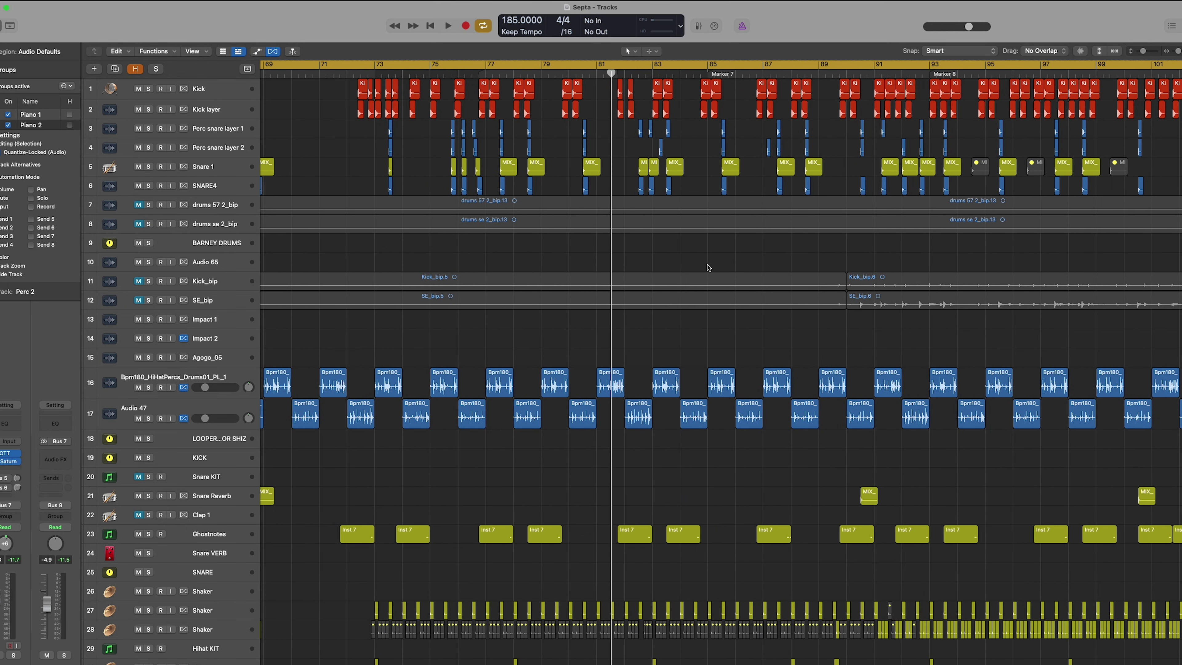
pyautogui.press('super+Left')
pyautogui.press('super+Left')
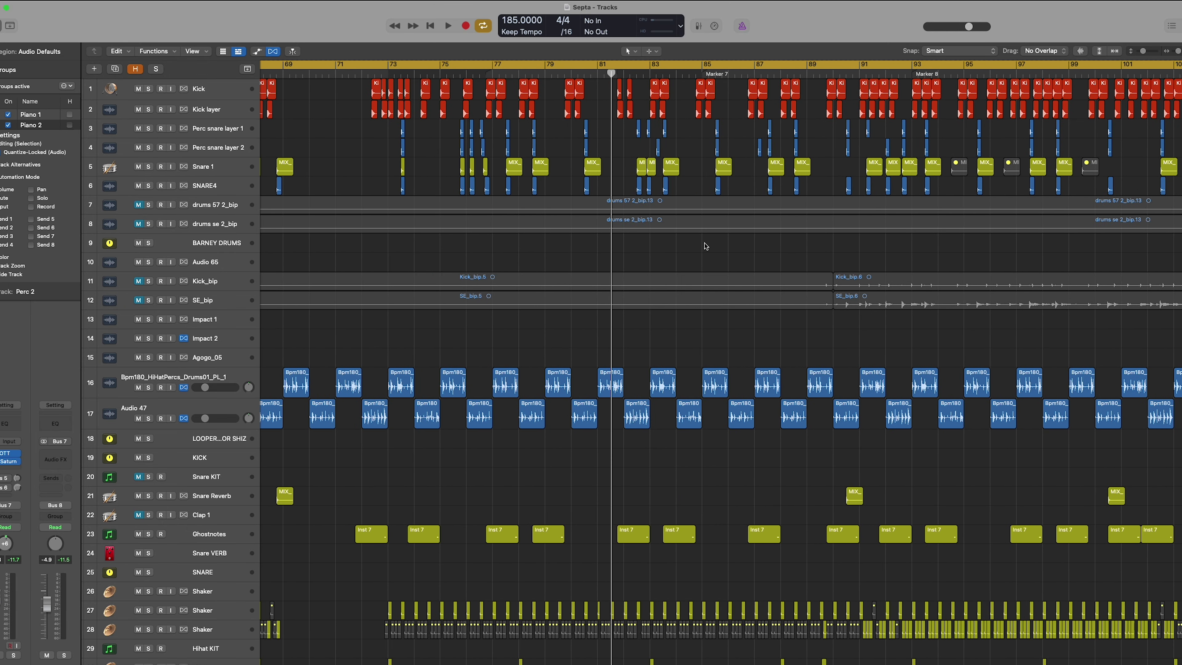
pyautogui.press('space')
pyautogui.hscroll(-4, 604, 298)
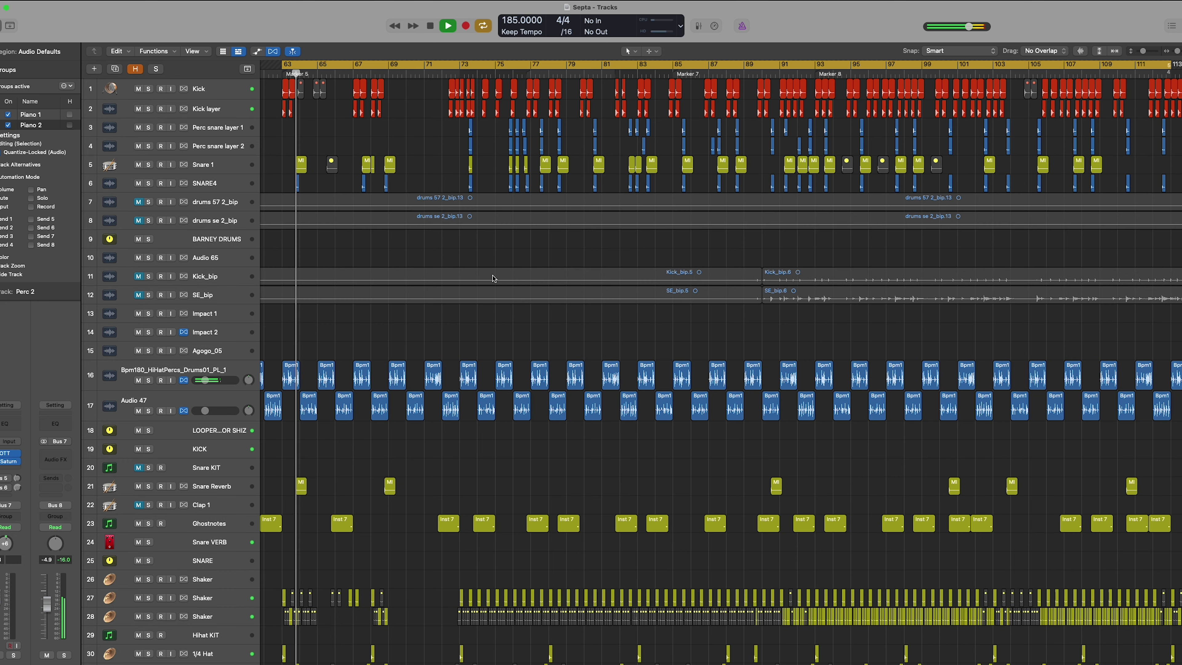
pyautogui.scroll(-6, 493, 328)
pyautogui.scroll(-10, 492, 328)
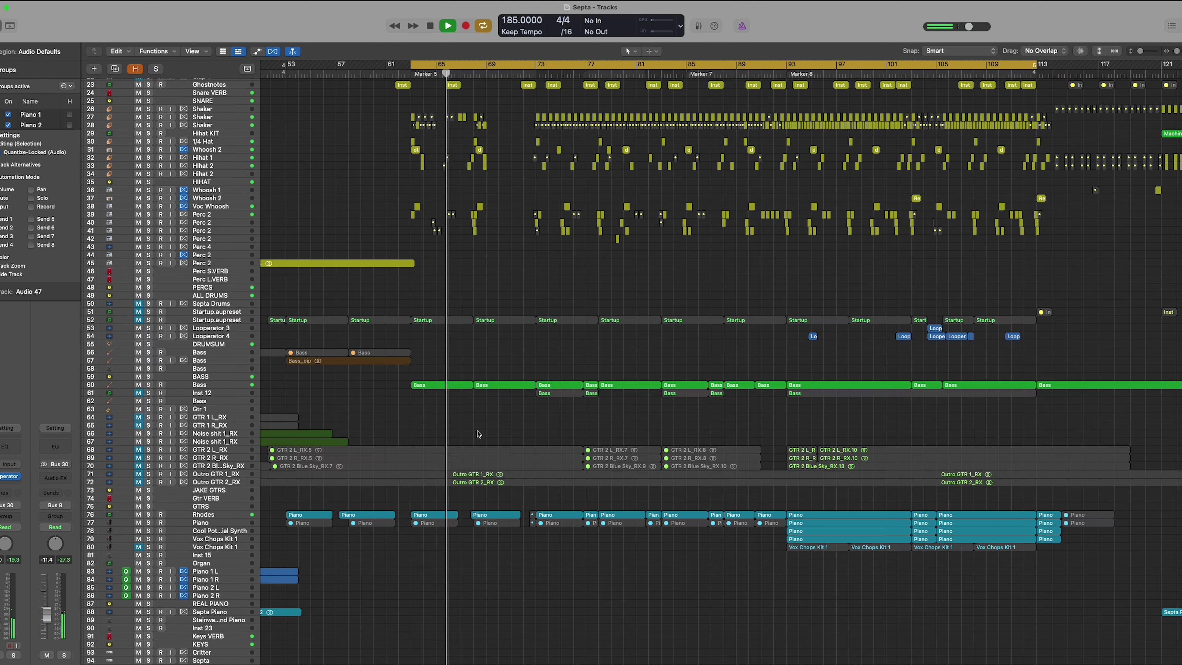
# Scroll up and down the Septa track list while the arrangement keeps playing.
pyautogui.scroll(-3, 479, 434)
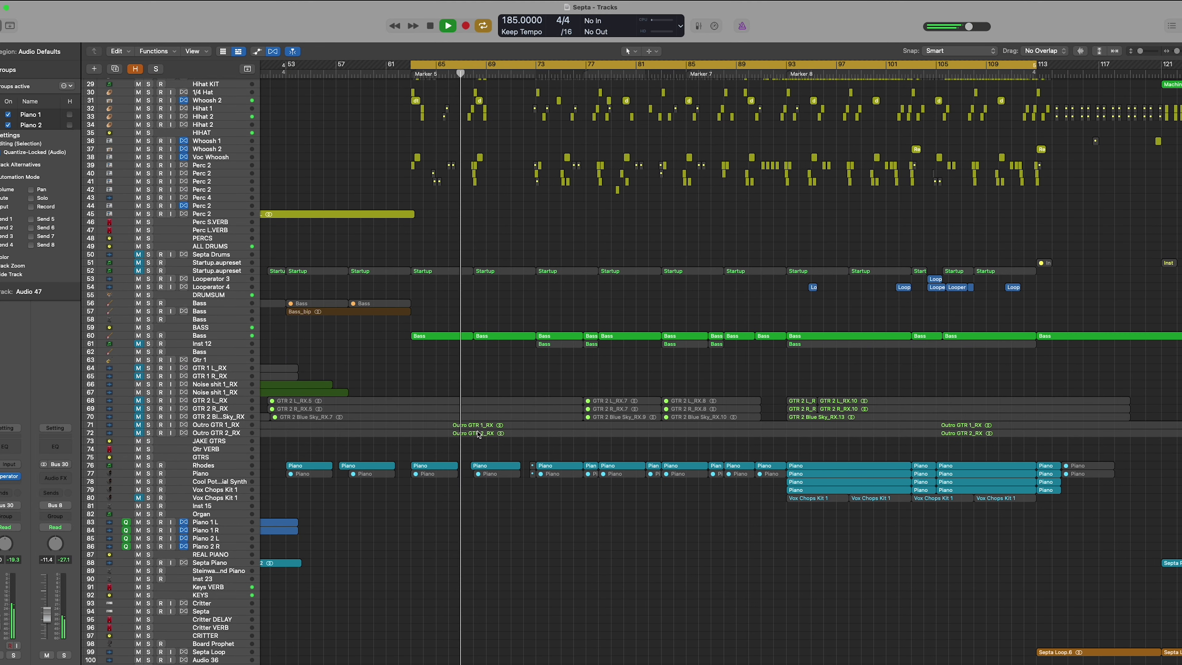
pyautogui.scroll(-3, 480, 435)
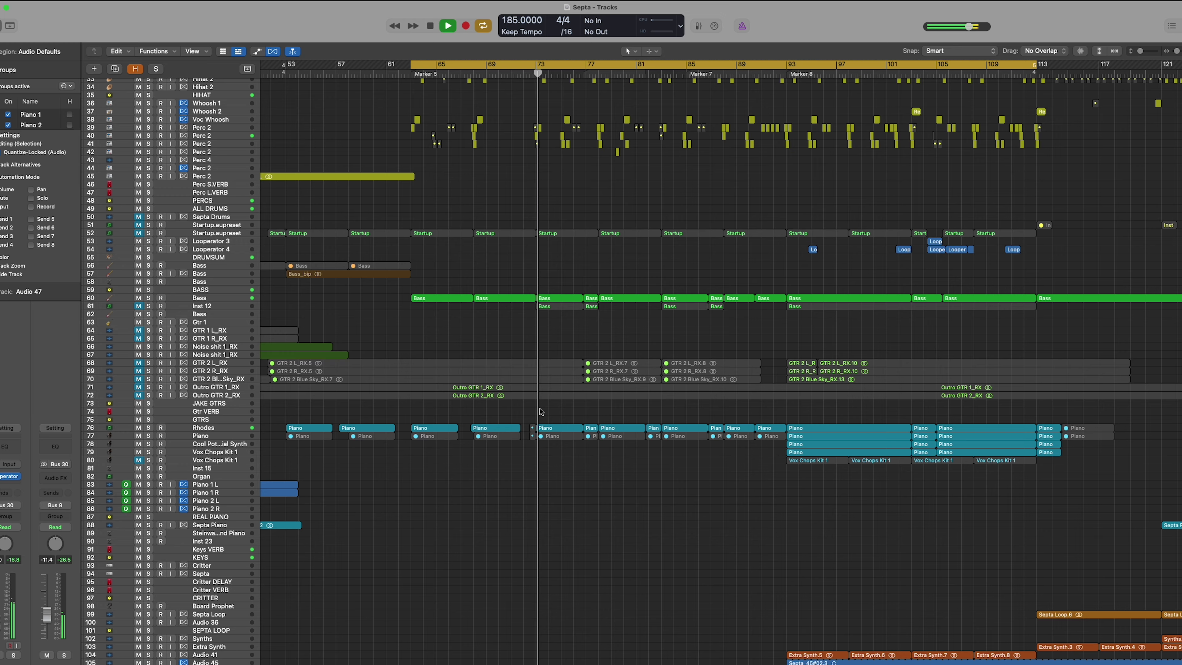
pyautogui.scroll(3, 523, 419)
pyautogui.scroll(8, 523, 419)
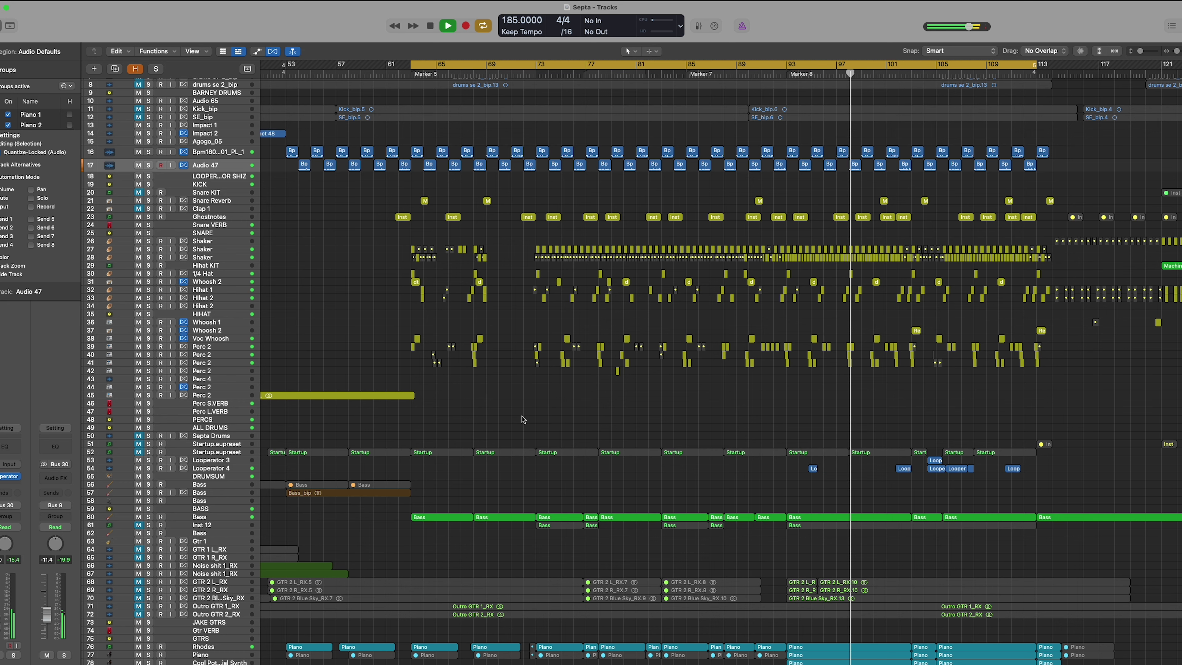
# Solo the Audio 45 and Audio 41 tracks and restart playback from Marker 8.
pyautogui.scroll(-10, 523, 419)
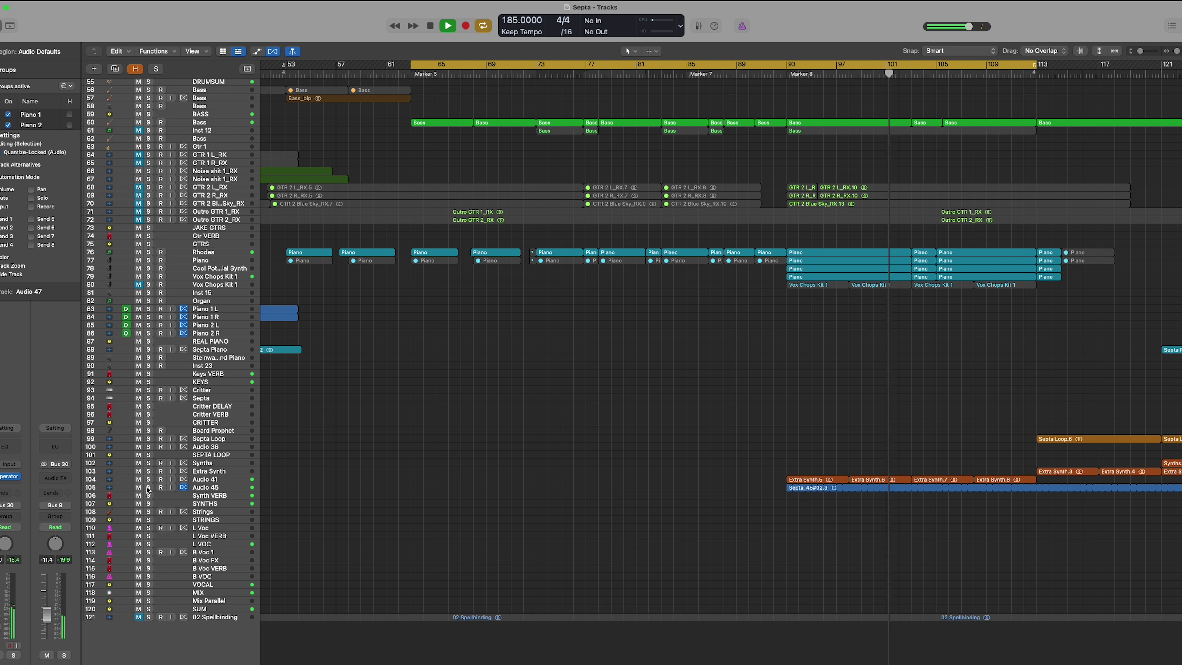
pyautogui.click(148, 487)
pyautogui.click(148, 479)
pyautogui.hotkey('alt', ',')
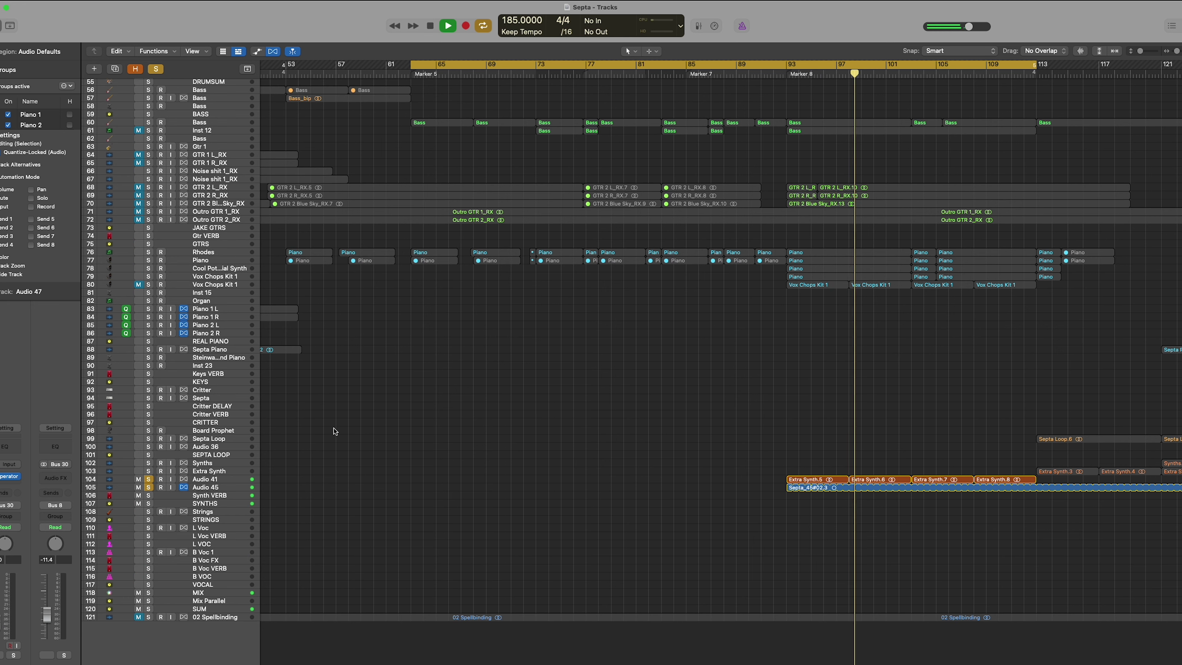
# Scroll the track list to view the Rhodes, Piano and Vox Chops Kit tracks during playback.
pyautogui.scroll(10, 356, 428)
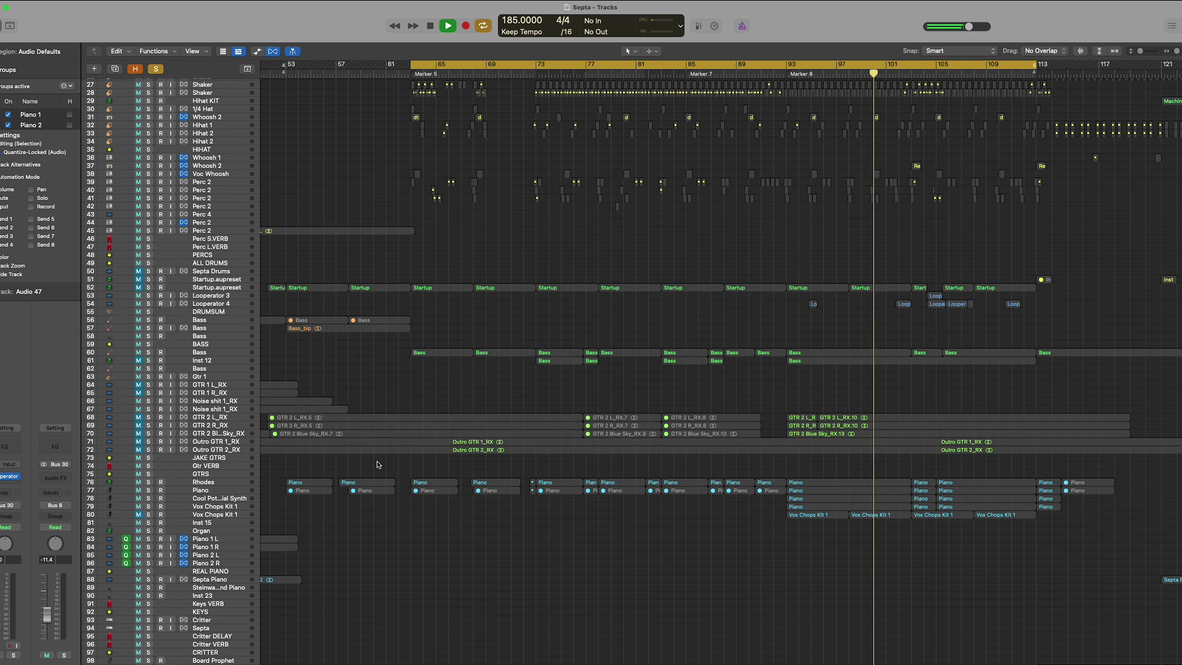
pyautogui.scroll(-7, 378, 464)
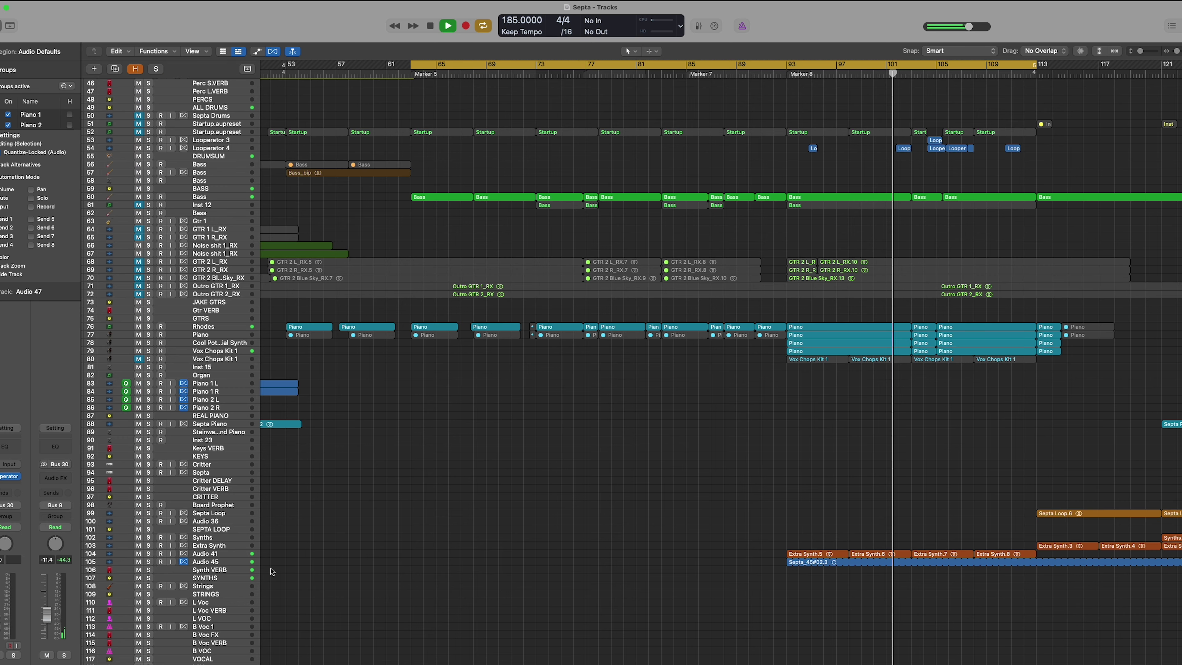
pyautogui.scroll(15, 272, 571)
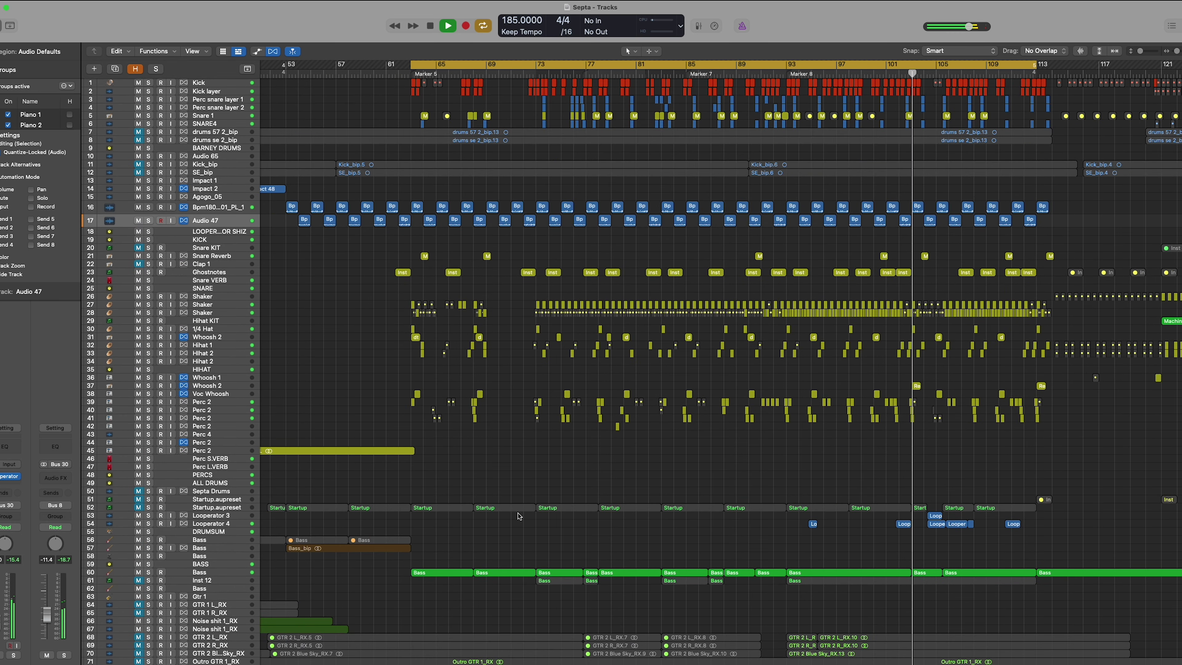
pyautogui.scroll(-12, 519, 517)
pyautogui.scroll(12, 516, 524)
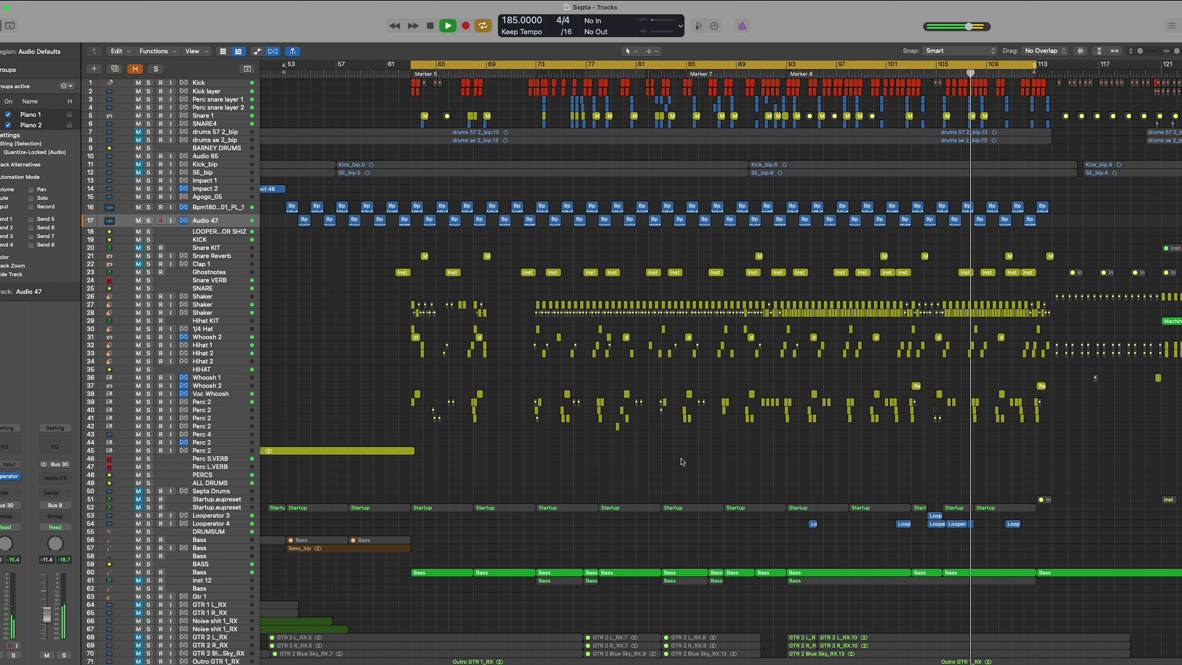
pyautogui.scroll(-8, 728, 493)
pyautogui.scroll(8, 728, 493)
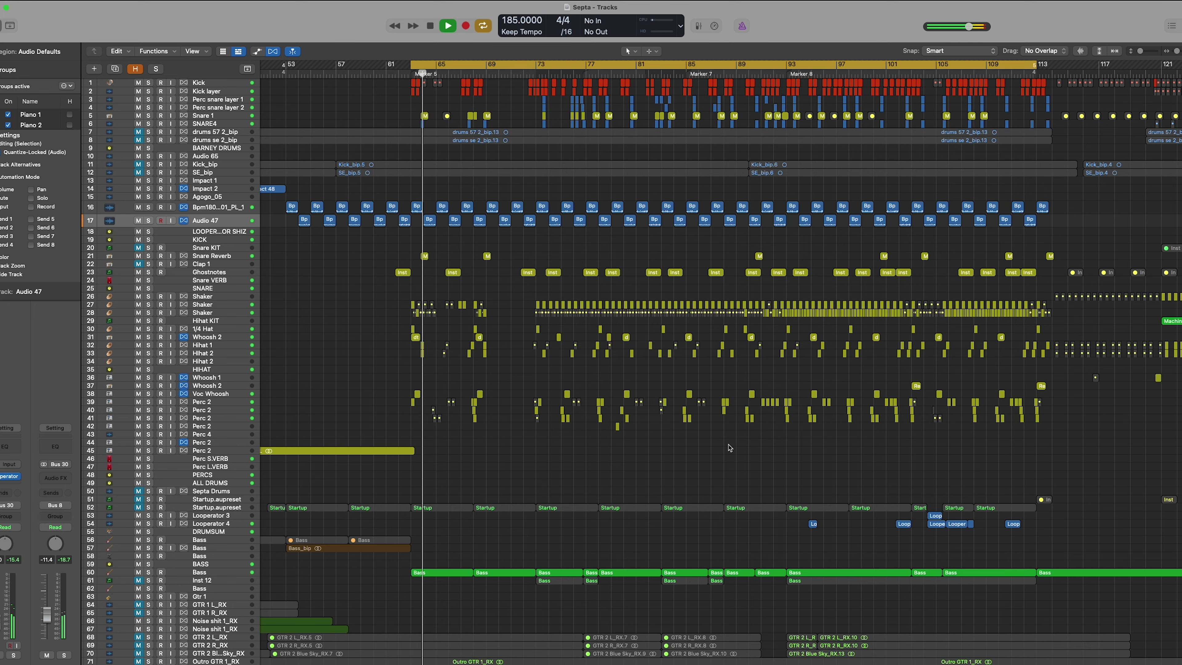
pyautogui.scroll(-15, 730, 447)
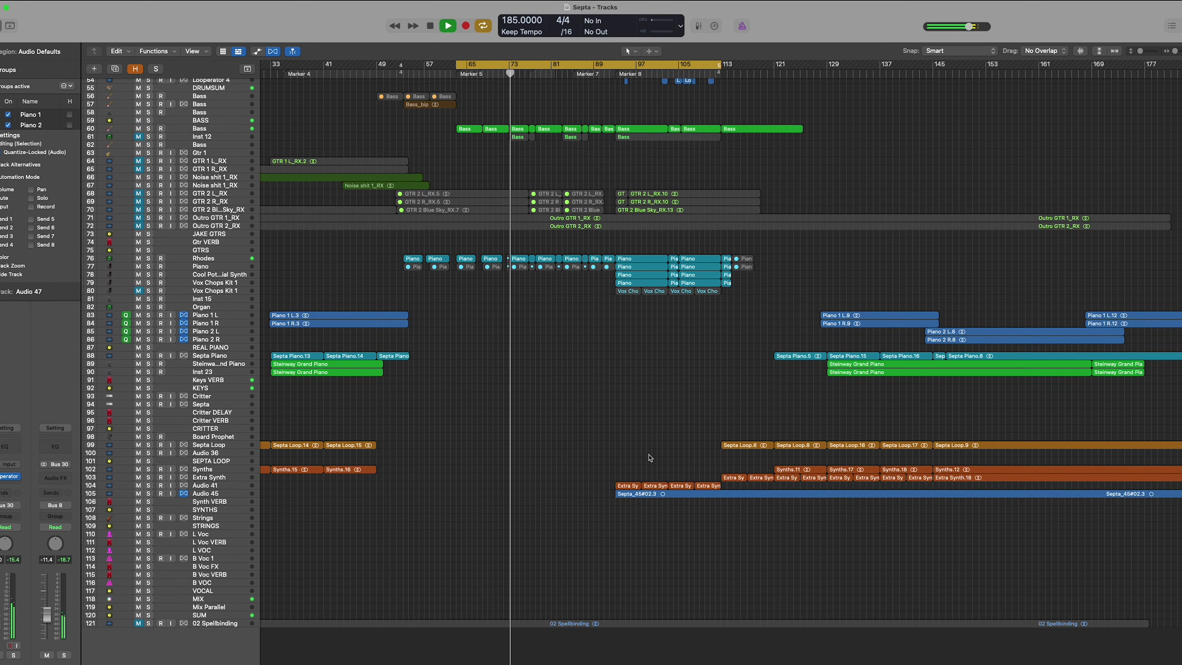
pyautogui.scroll(10, 654, 456)
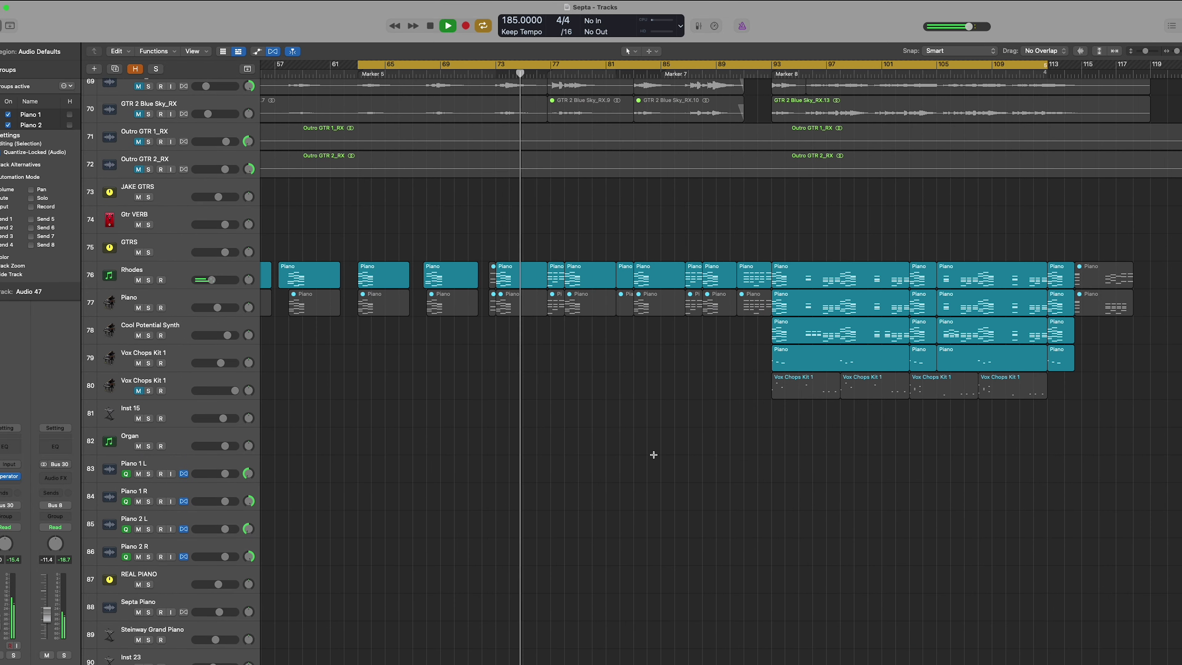
# Extend the cycle range to bar 113, solo Vox Chops Kit 1, and restart playback.
pyautogui.click(658, 68)
pyautogui.moveTo(910, 91); pyautogui.dragTo(931, 92)
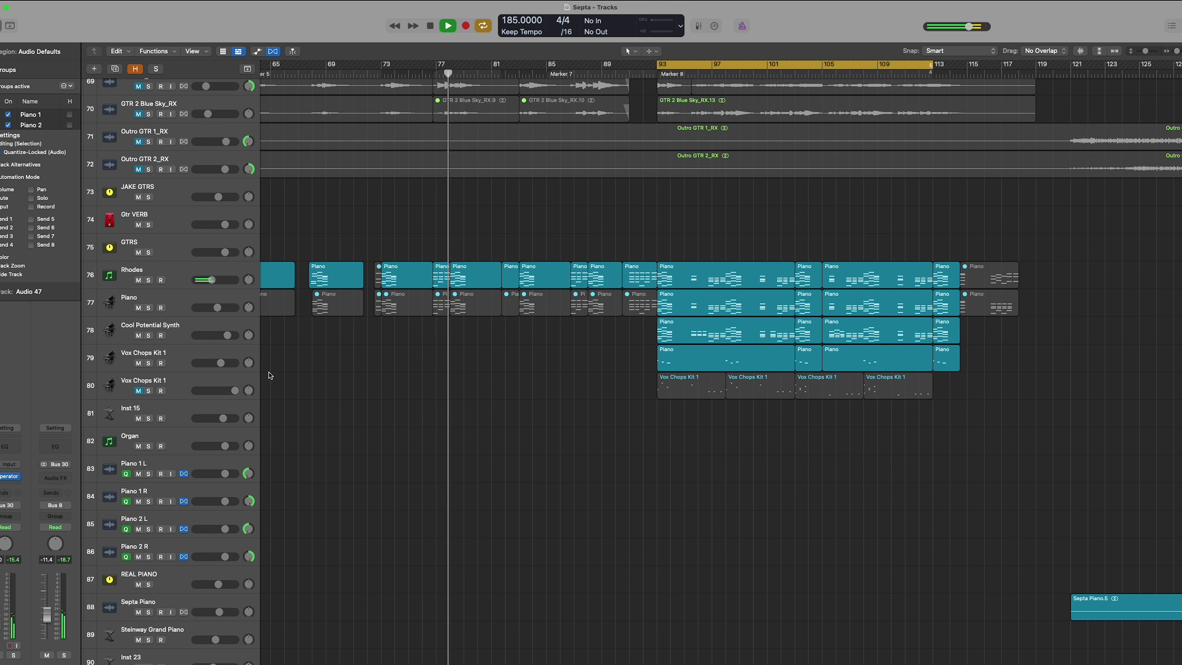
pyautogui.click(171, 366)
pyautogui.press('s')
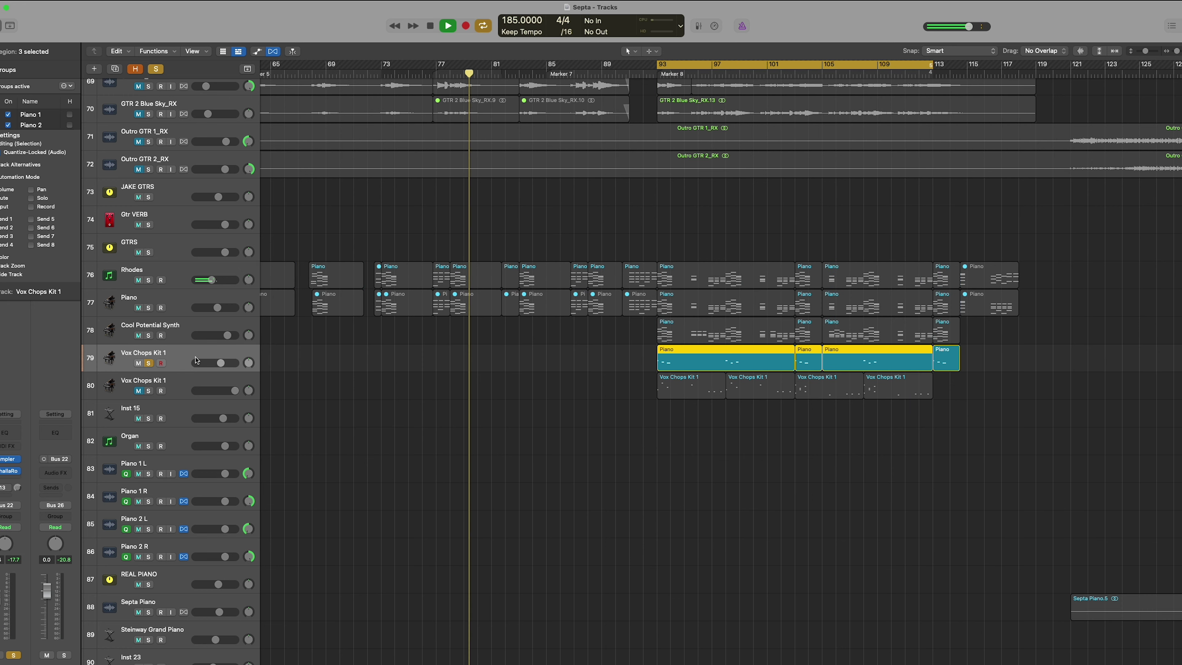
pyautogui.press('space')
pyautogui.press('space')
# Show the Vox Chops Kit 1 notes in the Piano Roll and audition the G2, F2 and other chop samples.
pyautogui.press('p')
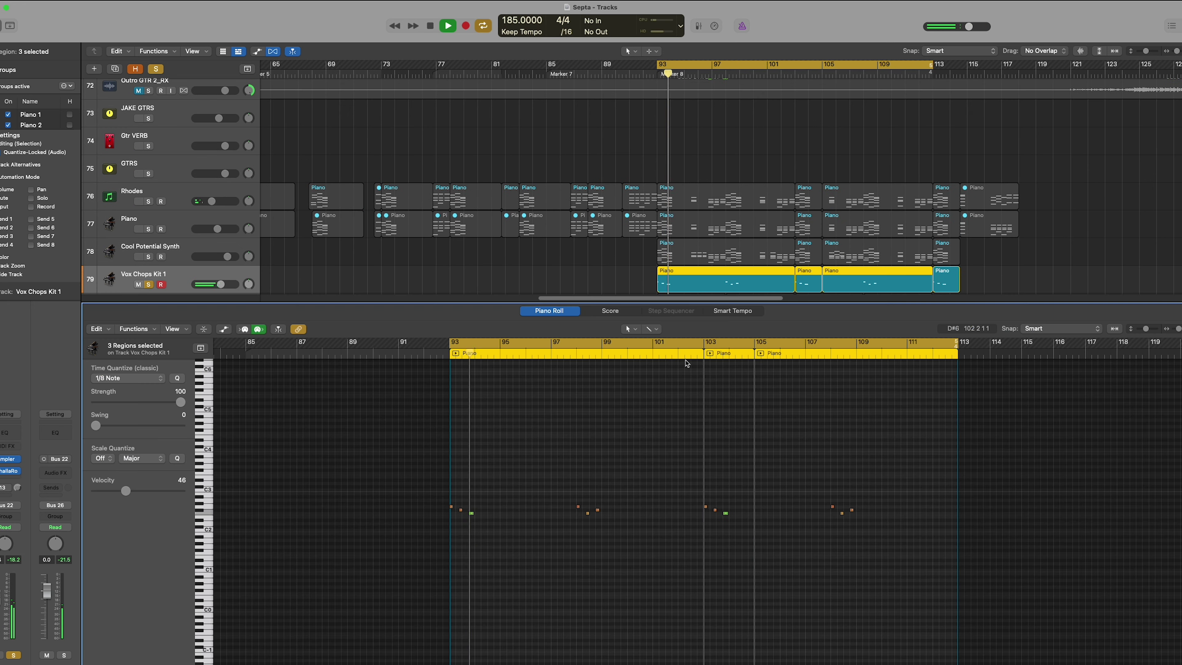
pyautogui.keyDown('ctrl'); pyautogui.keyDown('alt'); pyautogui.click(540, 547); pyautogui.keyUp('alt'); pyautogui.keyUp('ctrl')
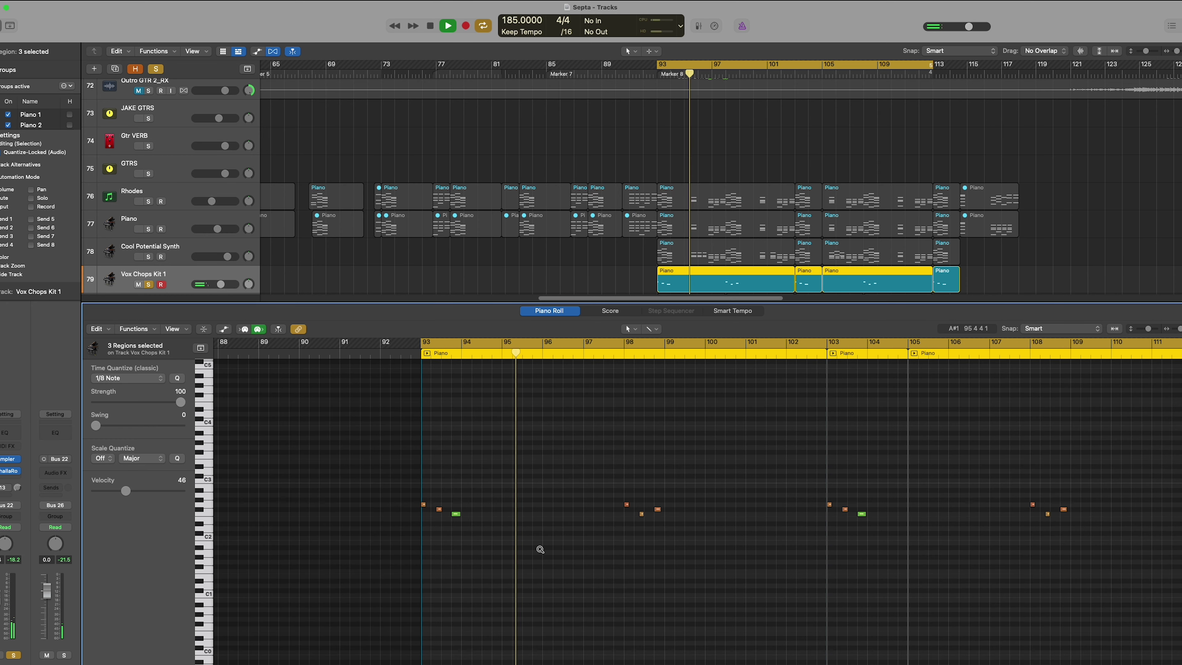
pyautogui.press('space')
pyautogui.click(205, 503)
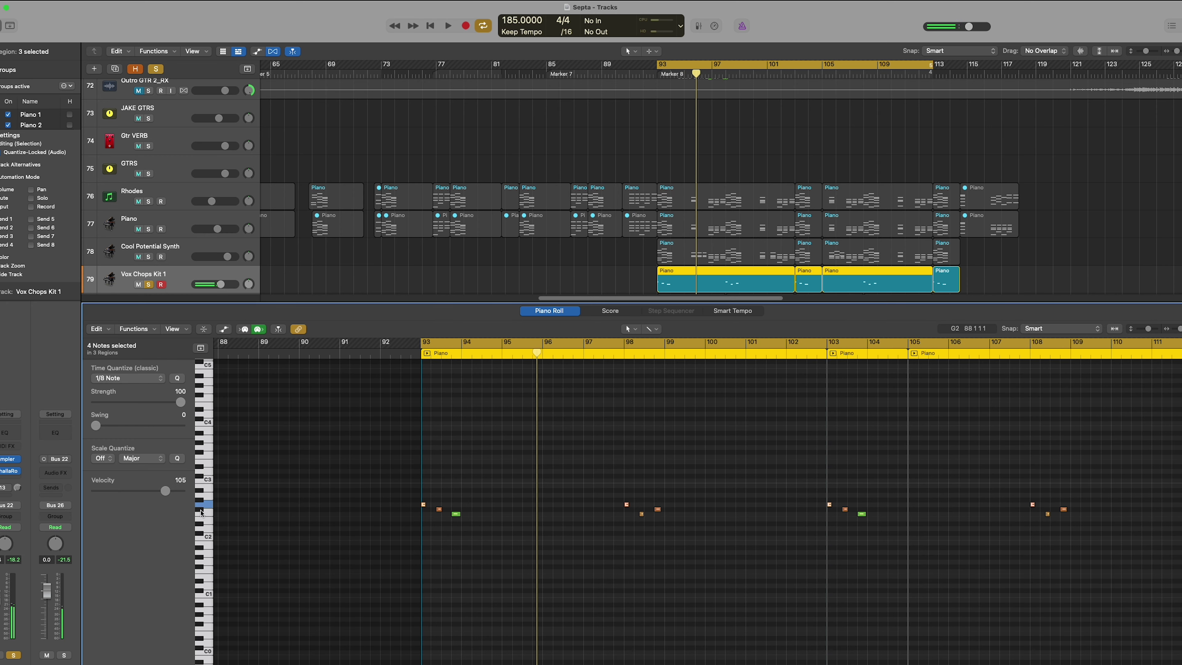
pyautogui.click(208, 512)
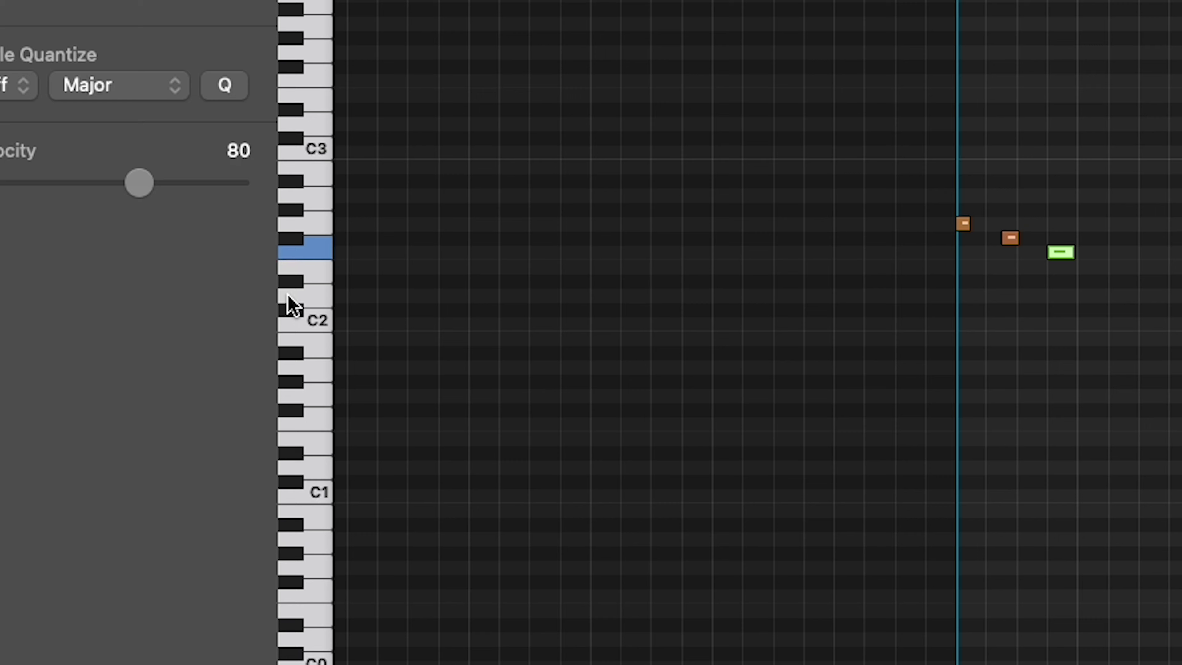
pyautogui.moveTo(207, 521); pyautogui.dragTo(209, 539)
pyautogui.moveTo(321, 340); pyautogui.dragTo(337, 156)
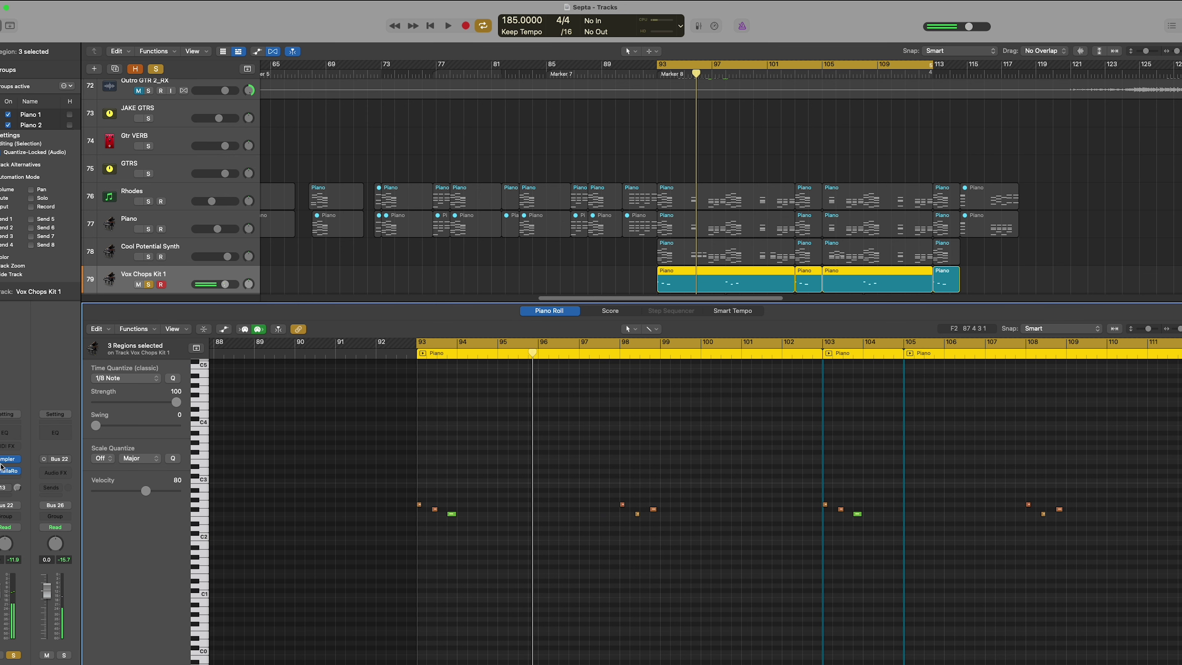
# Bring up the Vox Chops Kit Sampler instrument and audition a vocal chop alongside it.
pyautogui.click(8, 459)
pyautogui.moveTo(677, 144); pyautogui.dragTo(820, 161)
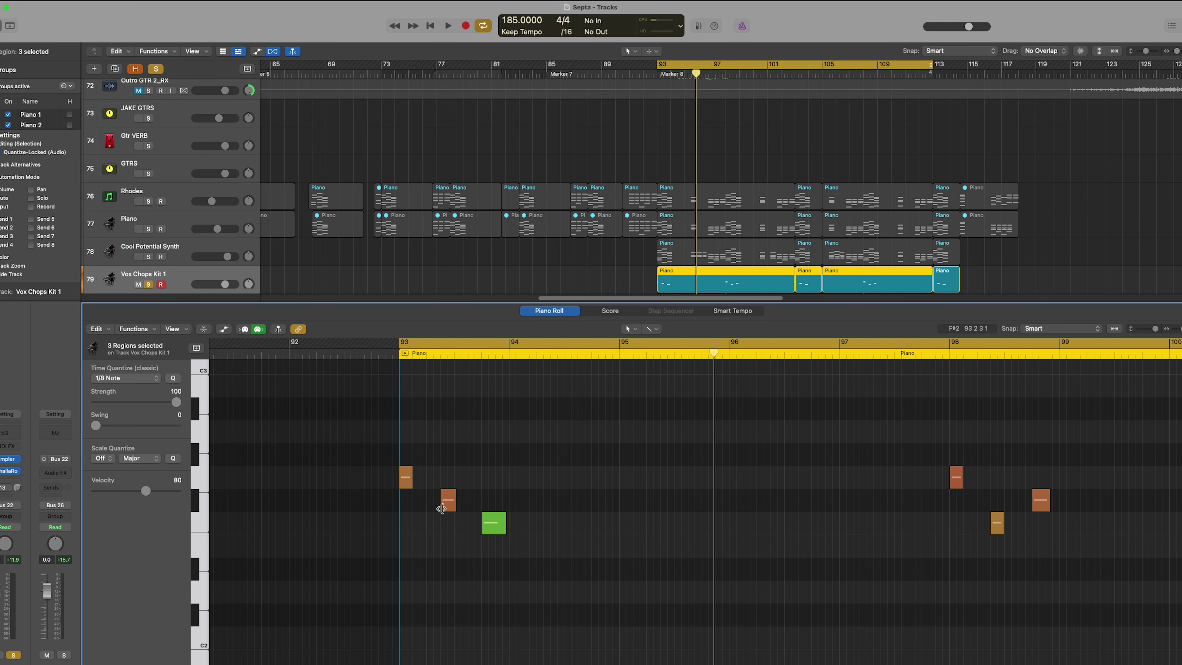
pyautogui.click(203, 512)
pyautogui.click(15, 461)
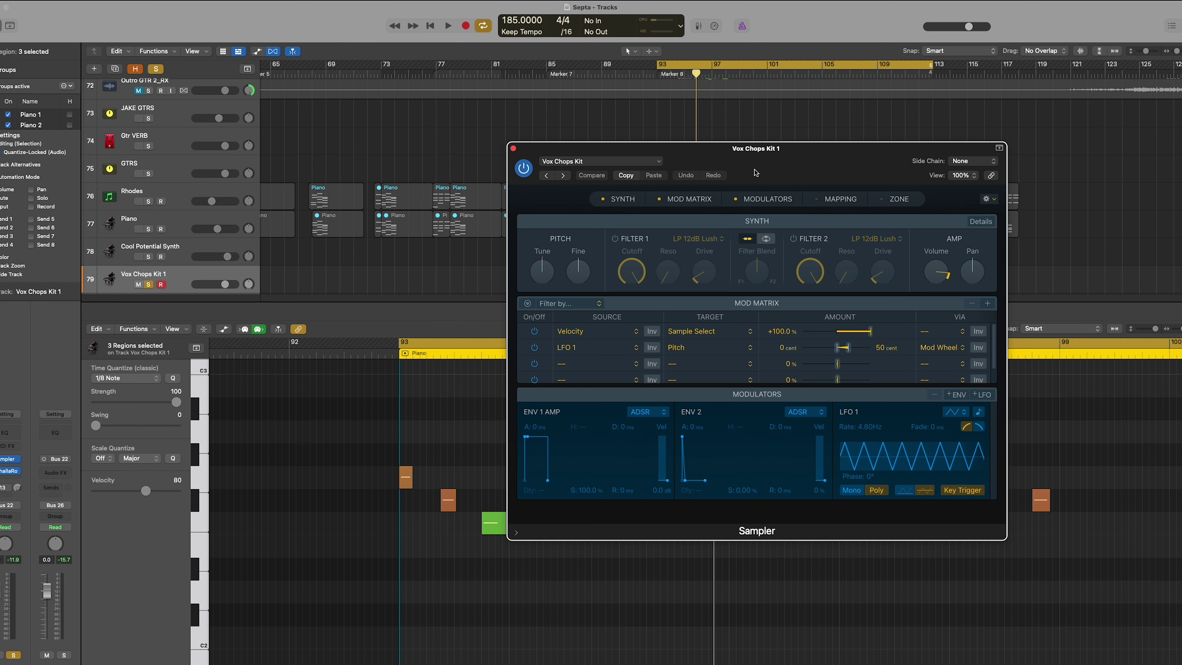
# Move the Sampler window off the tracks and start playback from bar 93.
pyautogui.moveTo(755, 172); pyautogui.dragTo(852, 131)
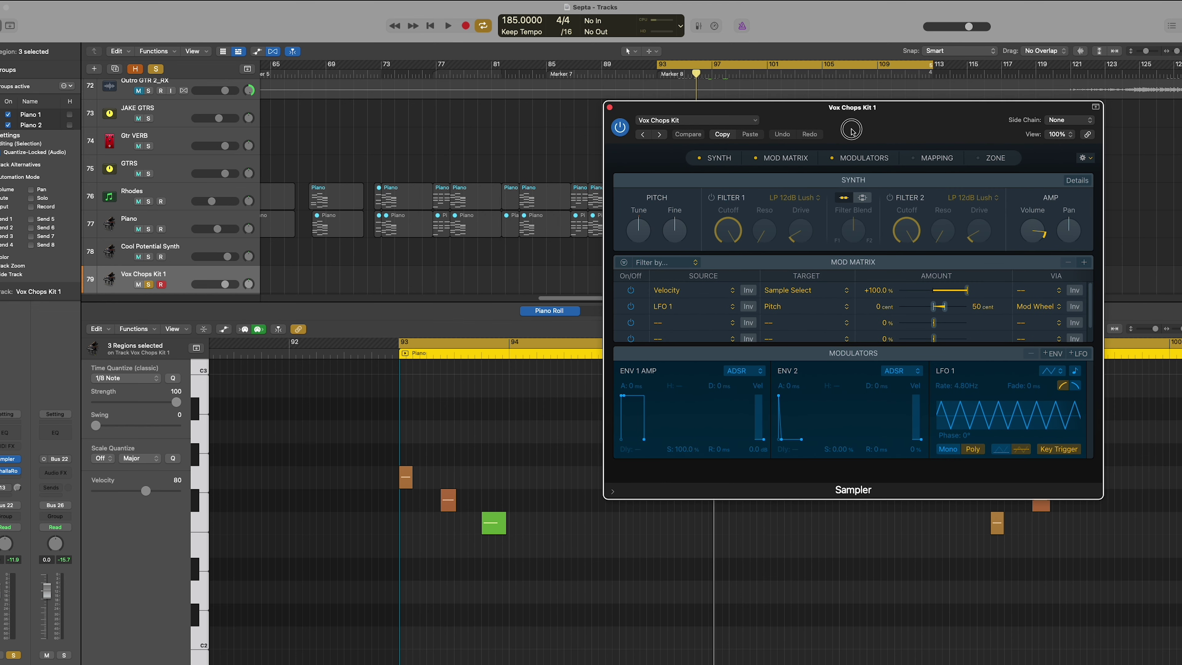
pyautogui.moveTo(639, 147); pyautogui.dragTo(675, 159)
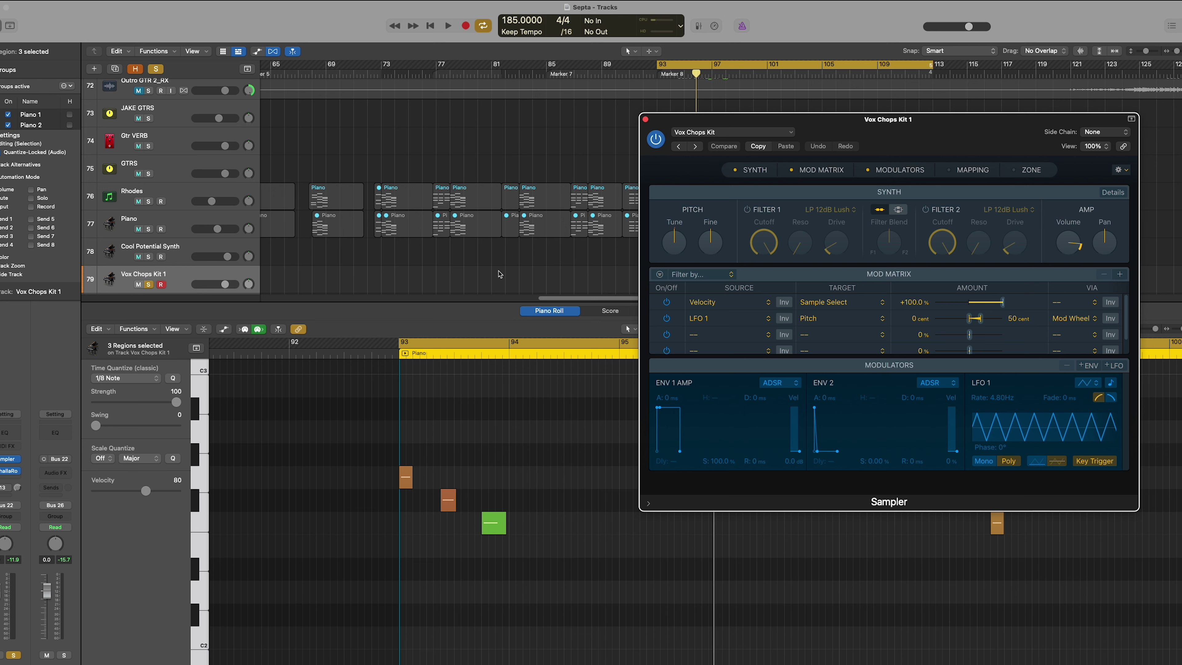
pyautogui.press('space')
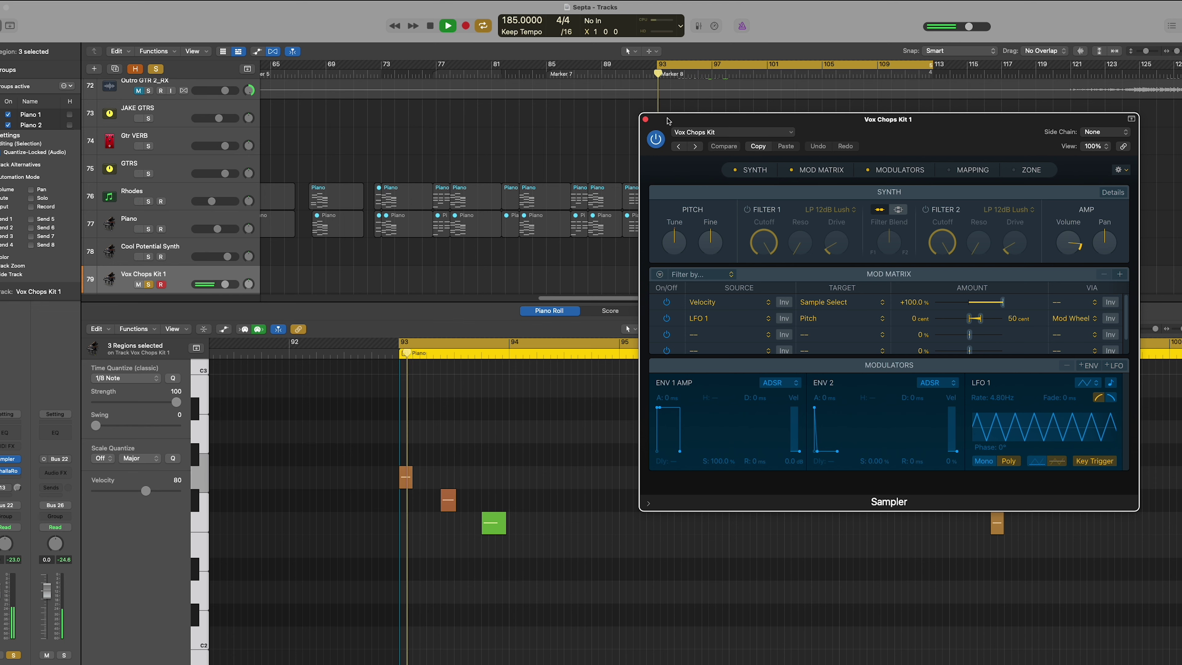
# Close the Sampler, unsolo Vox Chops Kit 1, and select the Piano regions on tracks 76–79.
pyautogui.press('v')
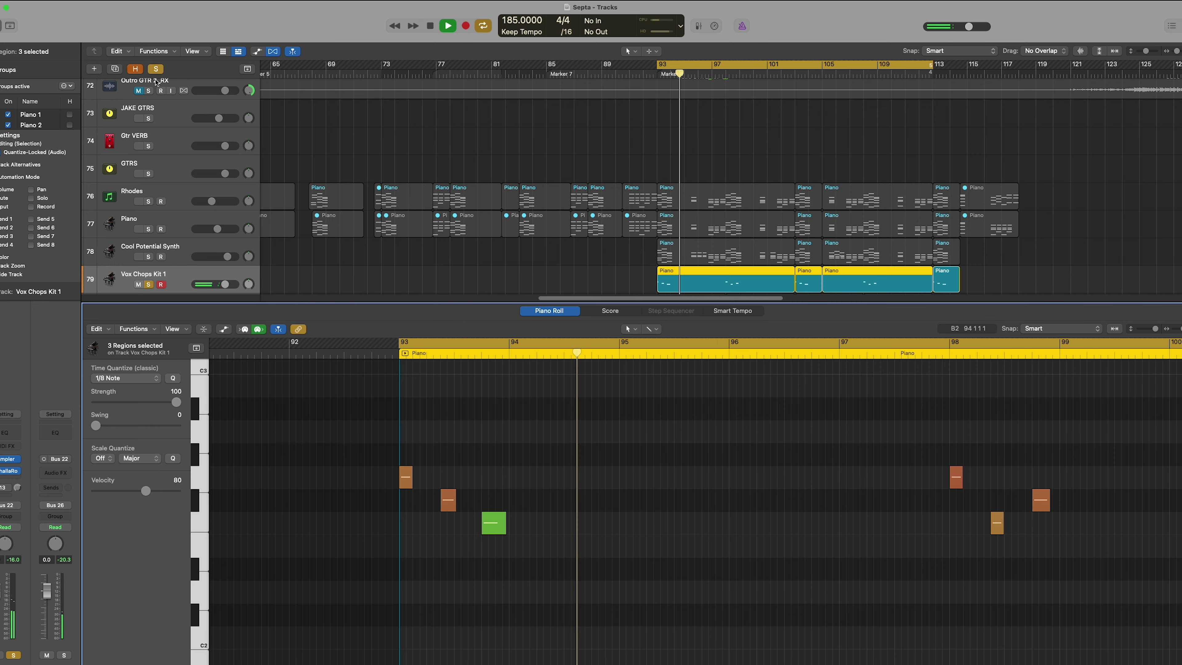
pyautogui.press('Tab')
pyautogui.hotkey('shift', 'c')
# Scroll through the full track list as the whole arrangement plays.
pyautogui.scroll(-3, 492, 147)
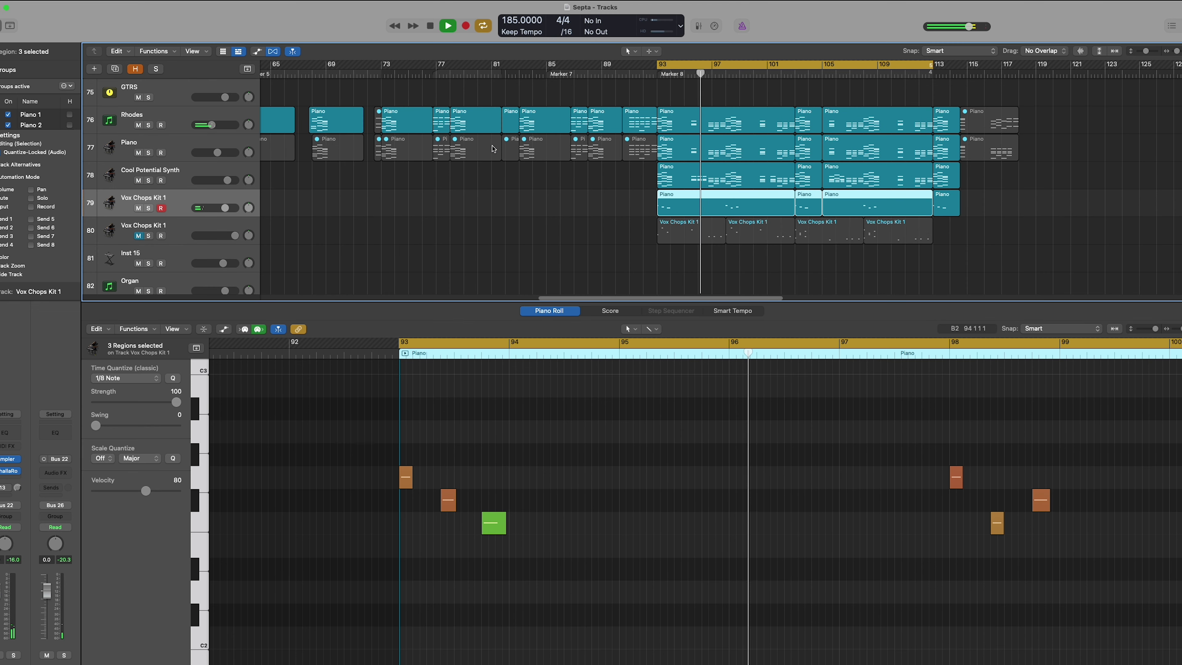
pyautogui.scroll(2, 492, 149)
pyautogui.scroll(-2, 492, 150)
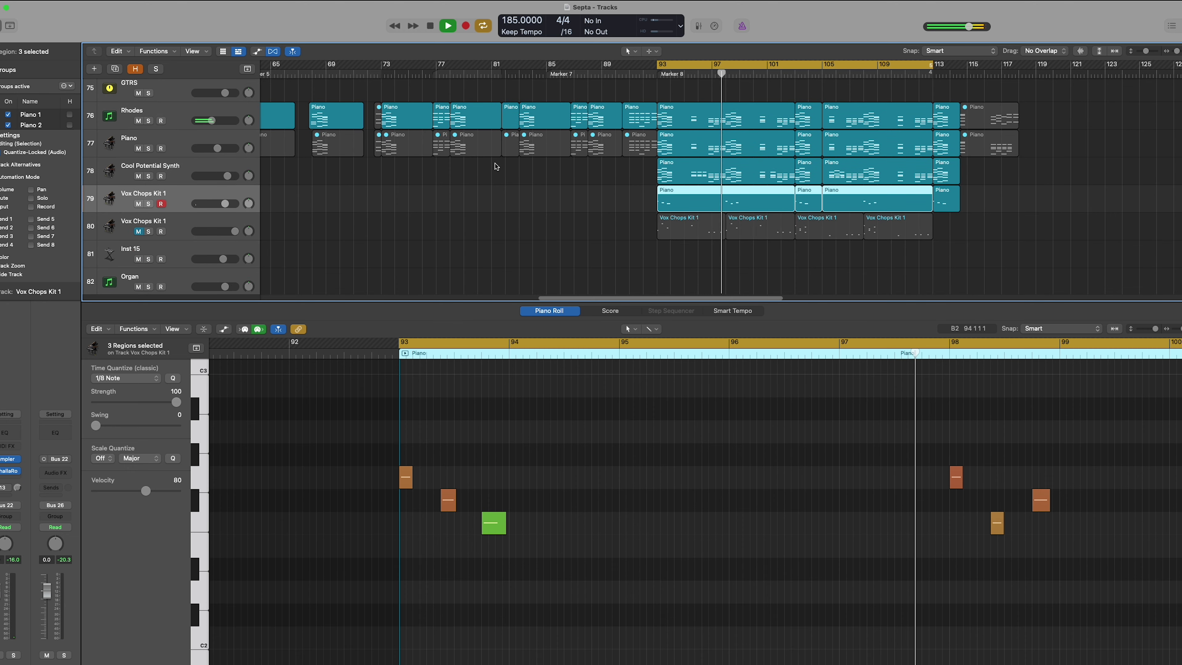
pyautogui.scroll(3, 495, 161)
pyautogui.scroll(-2, 496, 167)
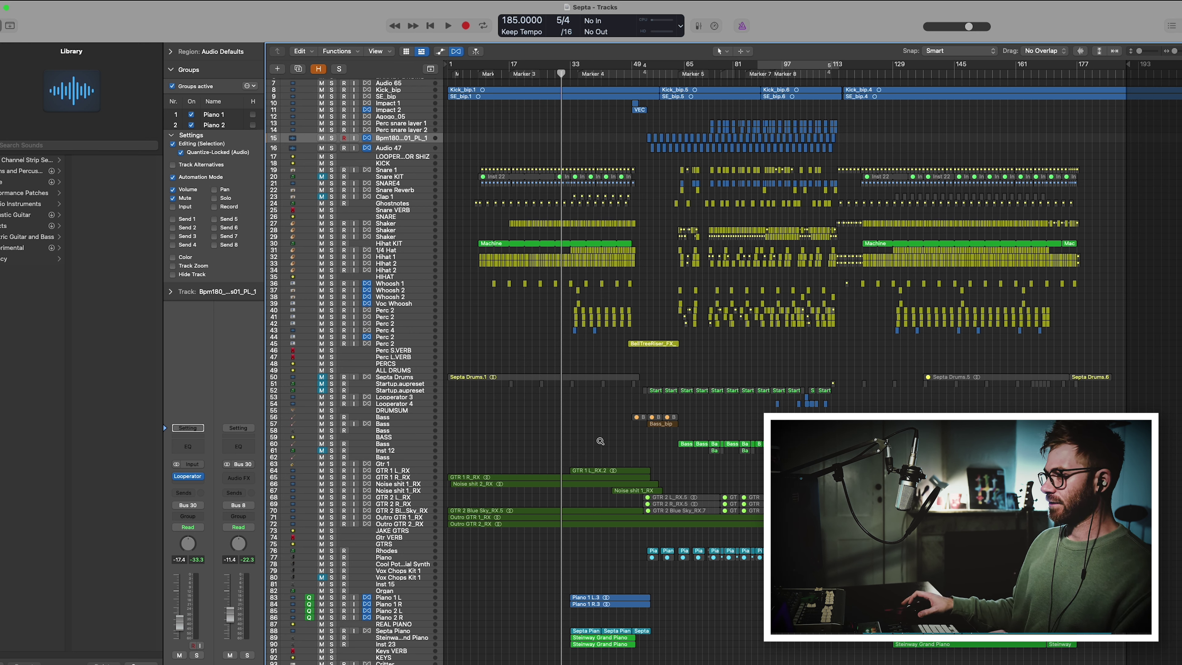
pyautogui.scroll(-10, 684, 418)
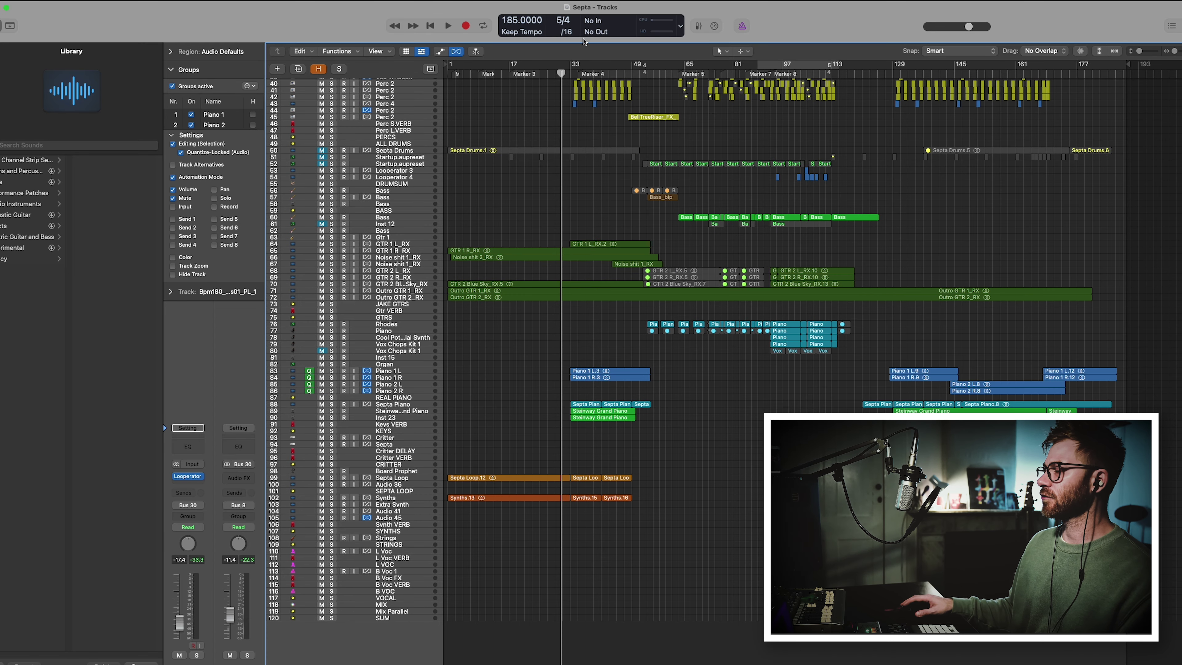
pyautogui.scroll(10, 585, 563)
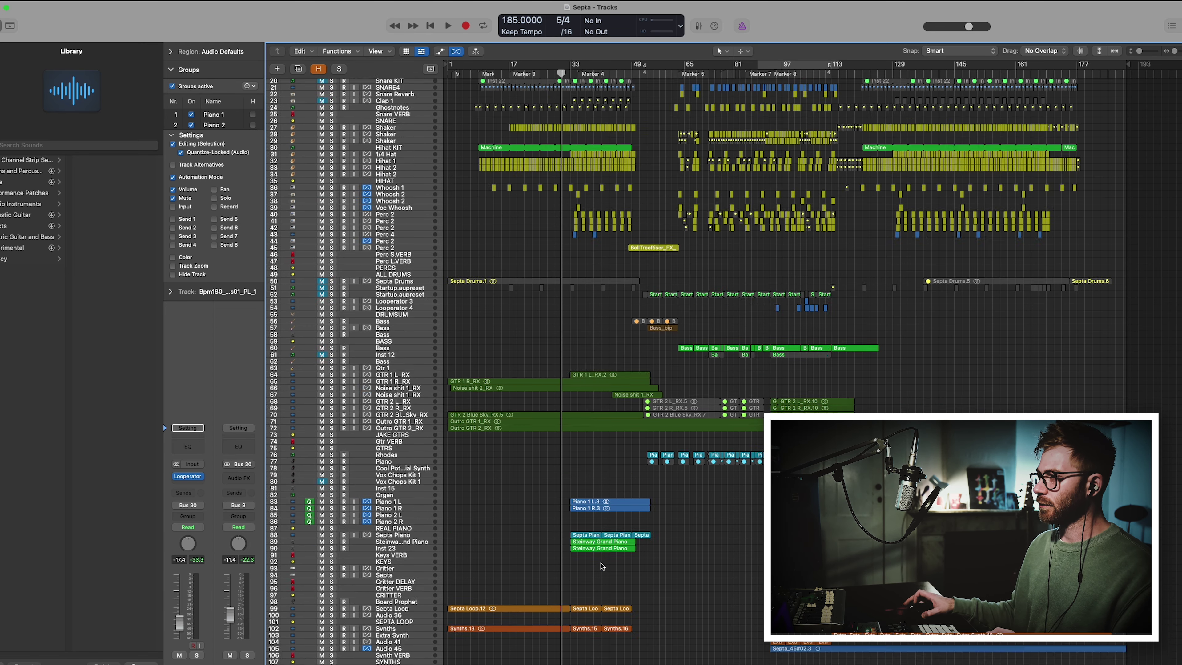
pyautogui.scroll(-10, 591, 563)
pyautogui.scroll(10, 598, 565)
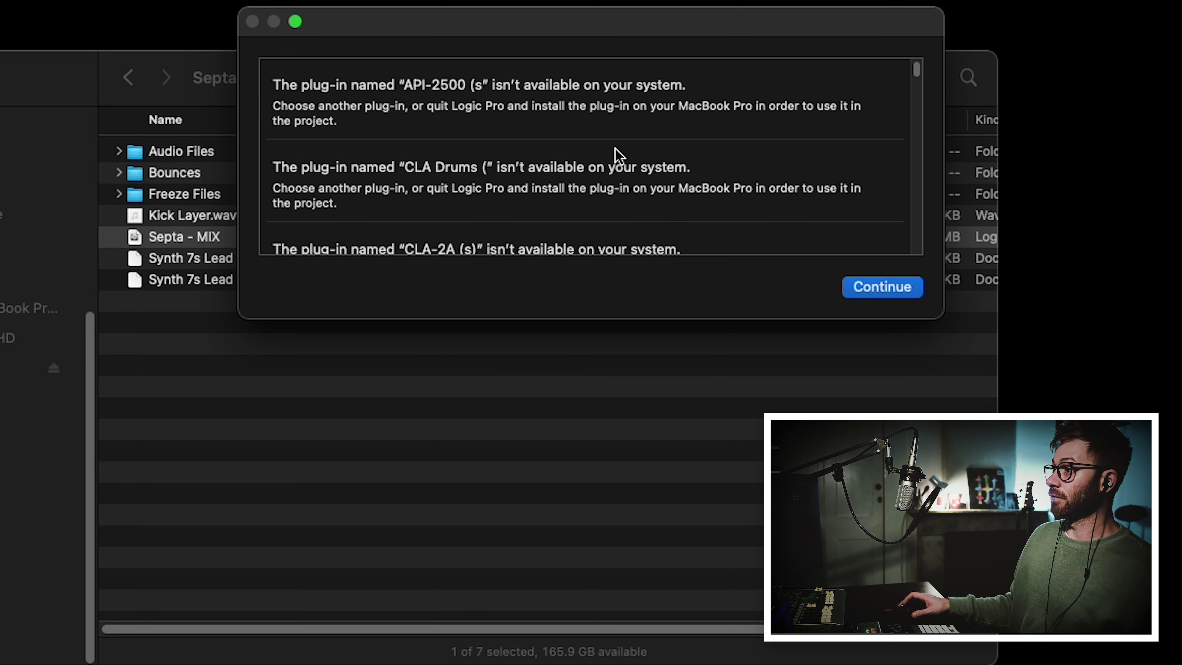
# Scroll the track list and bring up a context menu in the Tracks area.
pyautogui.scroll(-3, 619, 156)
pyautogui.scroll(3, 619, 157)
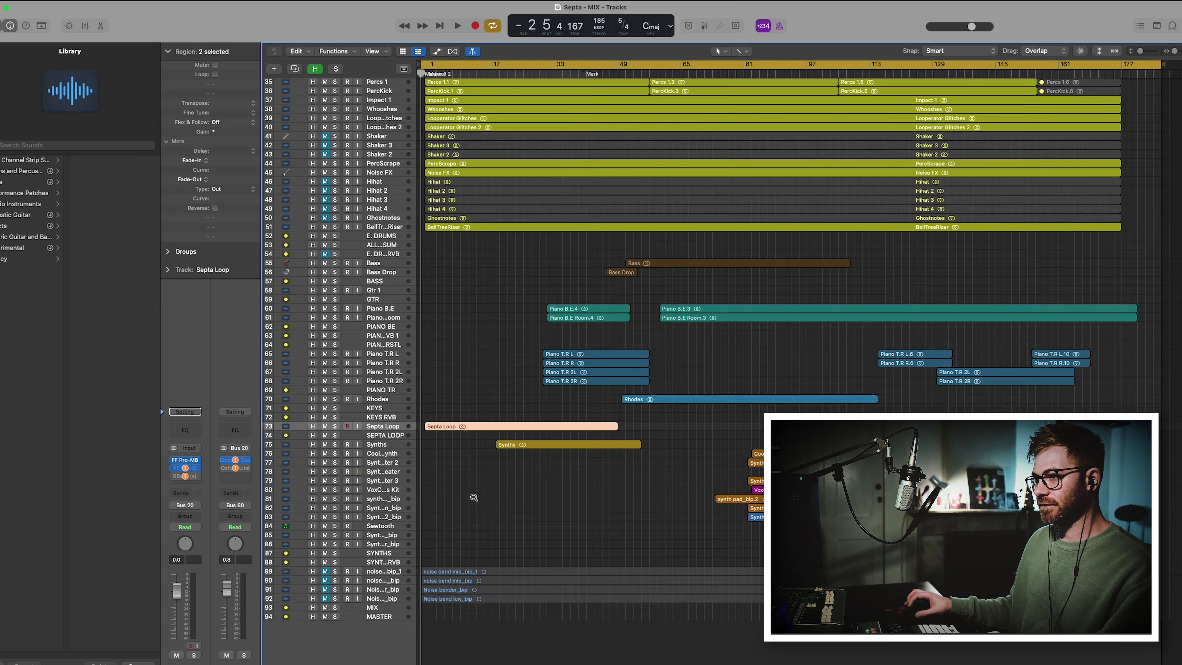
pyautogui.rightClick(471, 489)
pyautogui.click(496, 495)
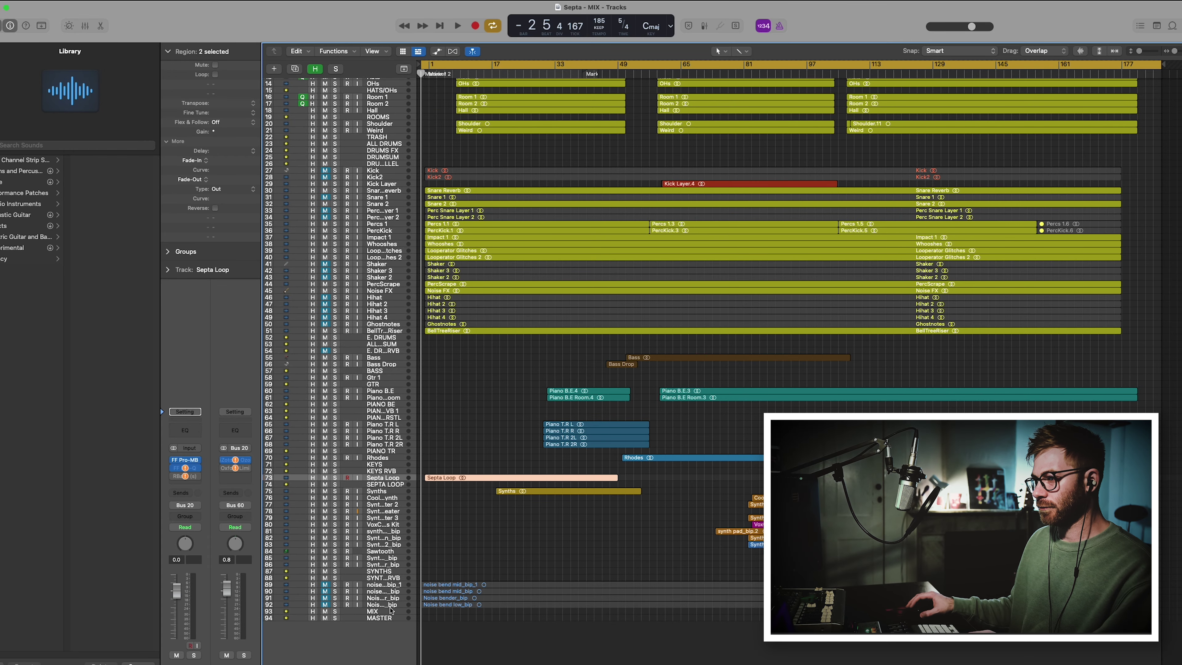
pyautogui.scroll(3, 496, 494)
pyautogui.scroll(15, 583, 419)
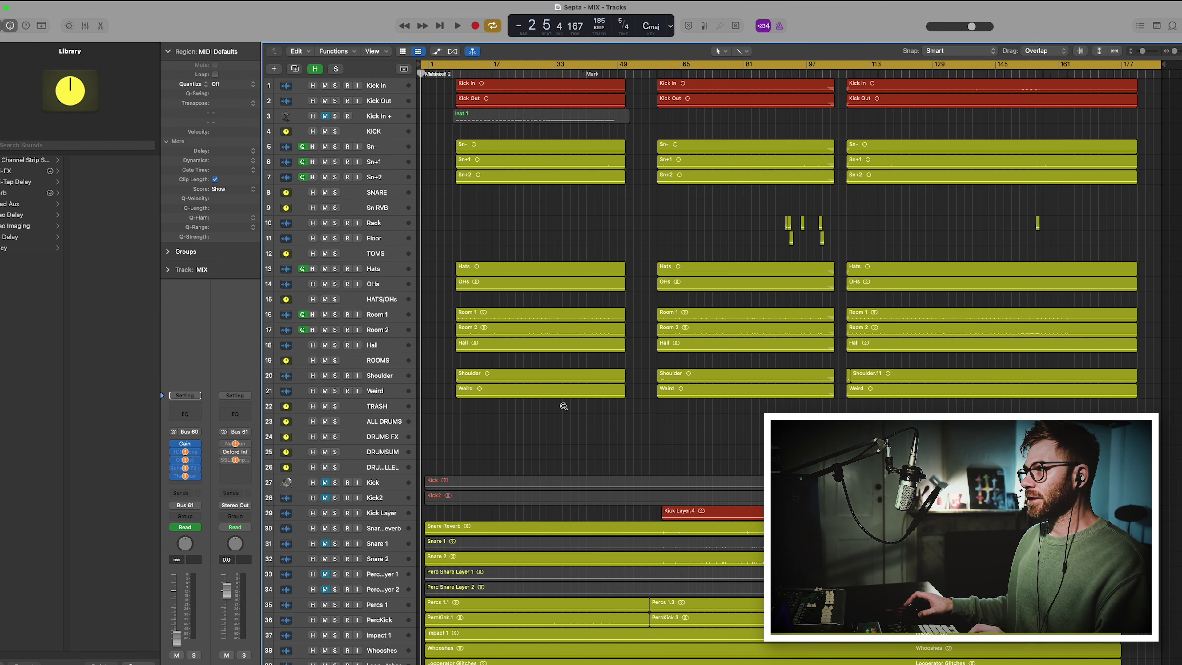
pyautogui.scroll(2, 563, 406)
pyautogui.rightClick(494, 315)
pyautogui.click(402, 170)
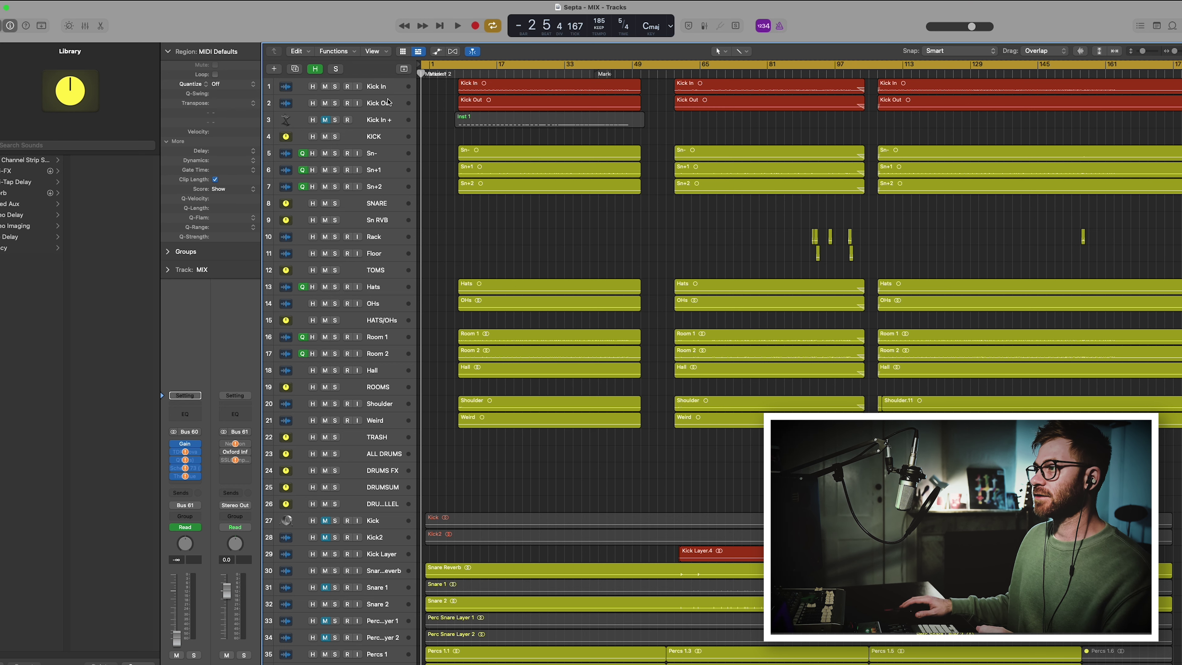
pyautogui.click(388, 101)
pyautogui.click(387, 86)
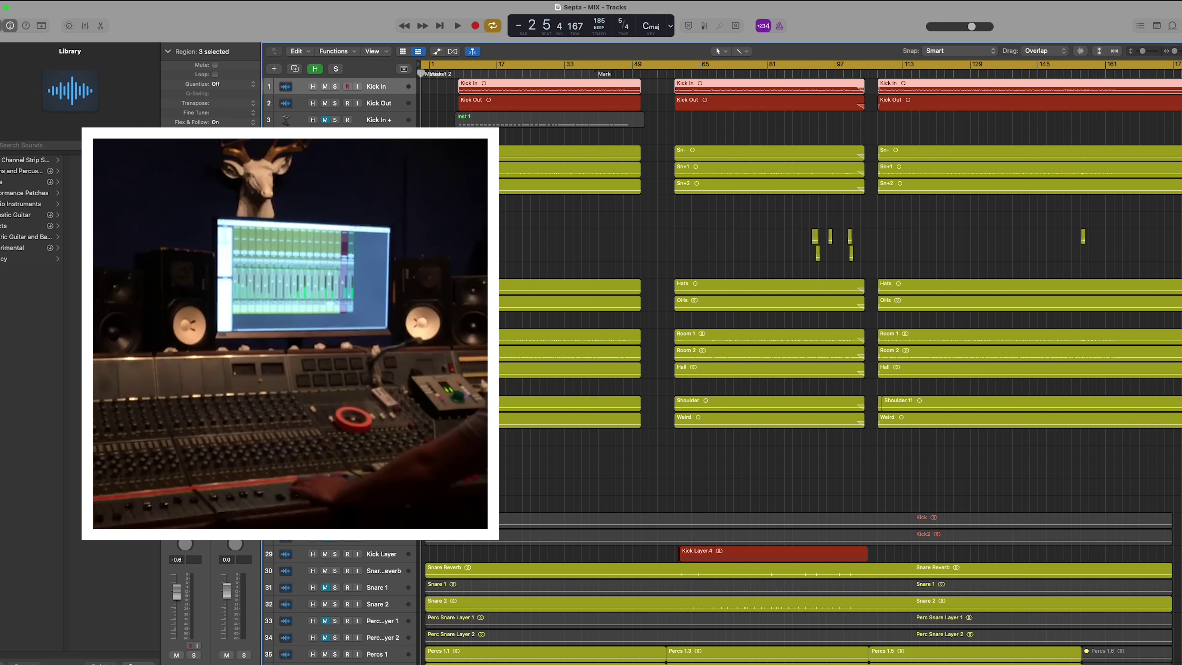
pyautogui.press('super+shift+a')
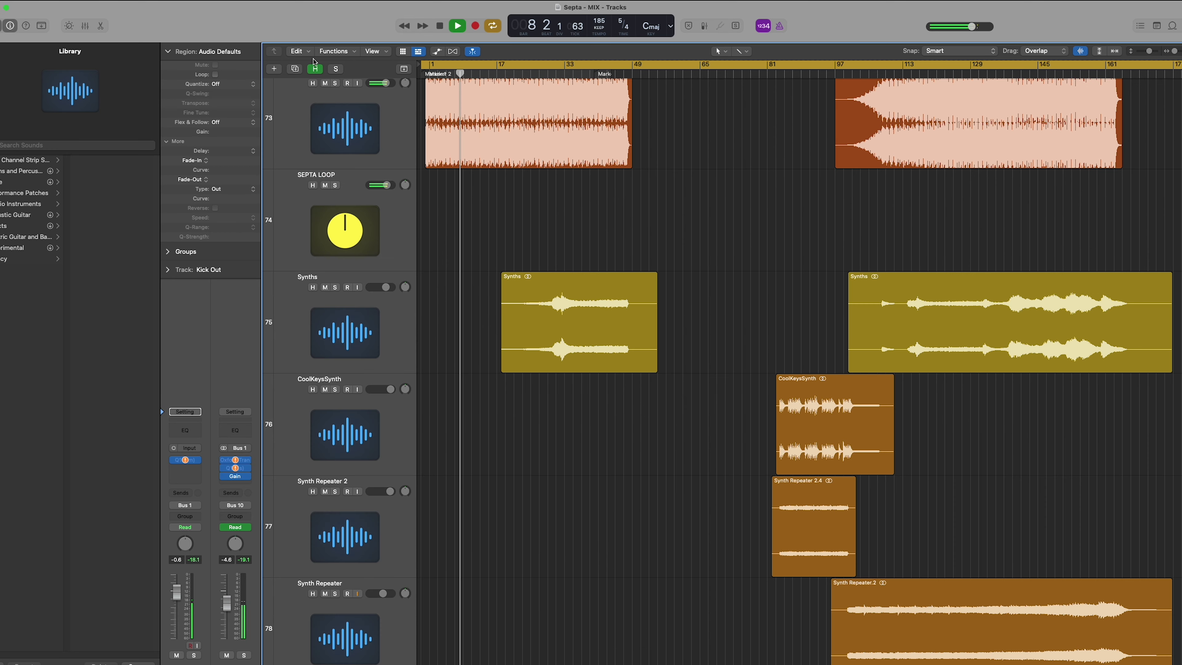
pyautogui.click(371, 51)
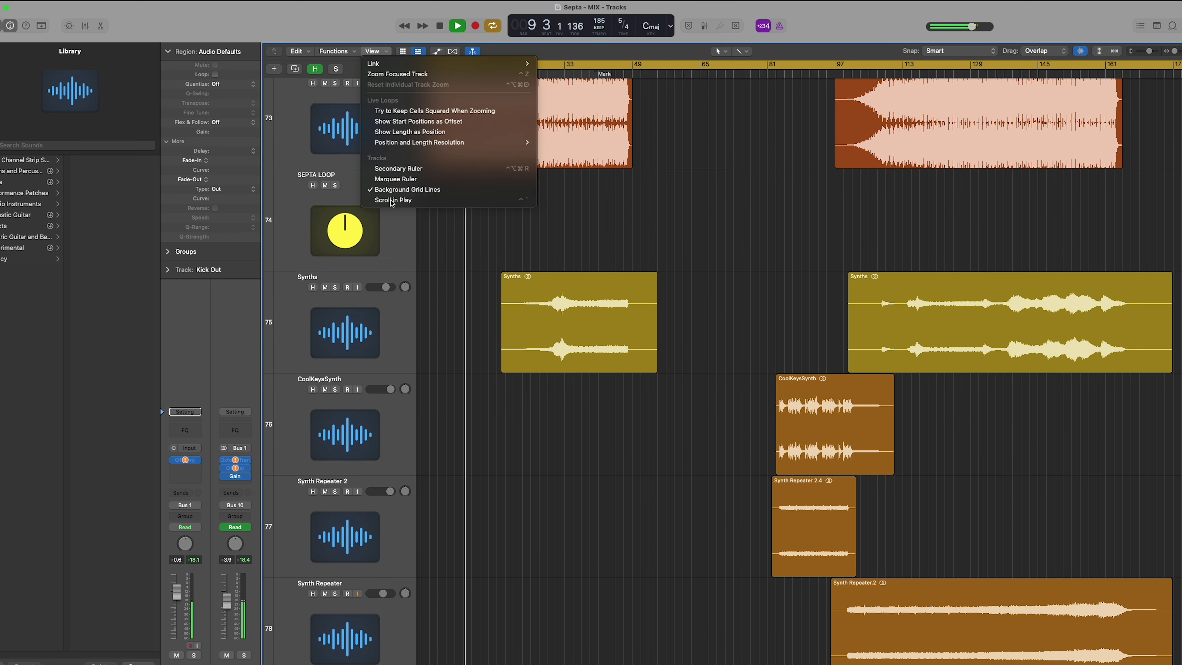
pyautogui.click(371, 51)
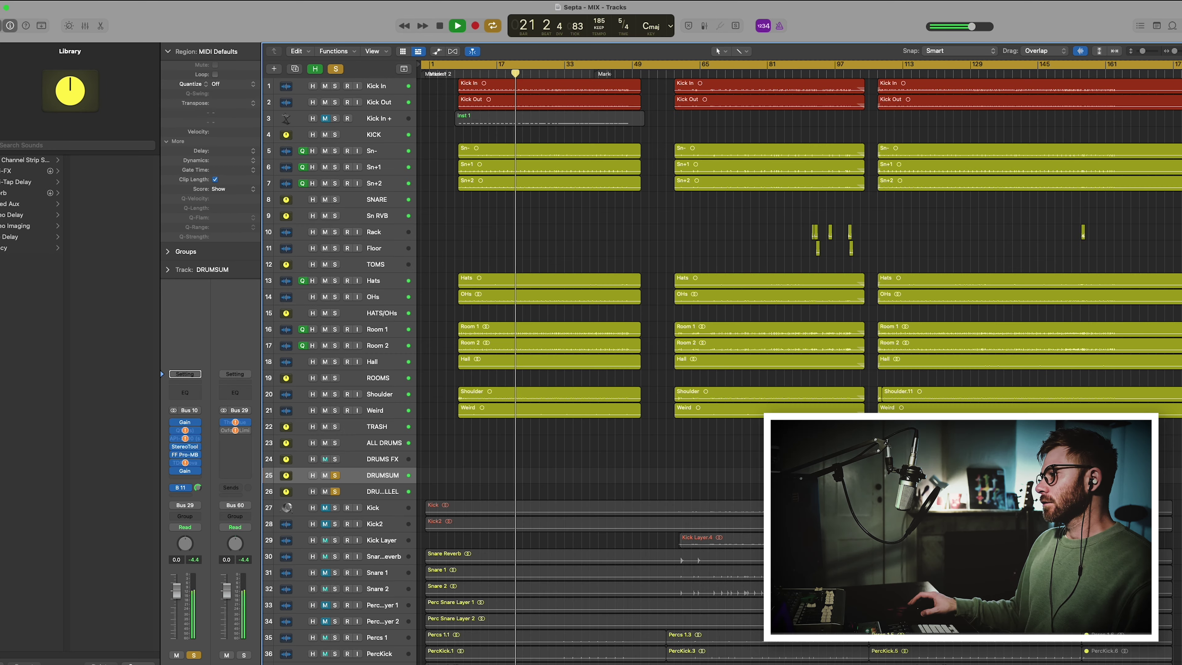
pyautogui.press('space')
pyautogui.click(380, 88)
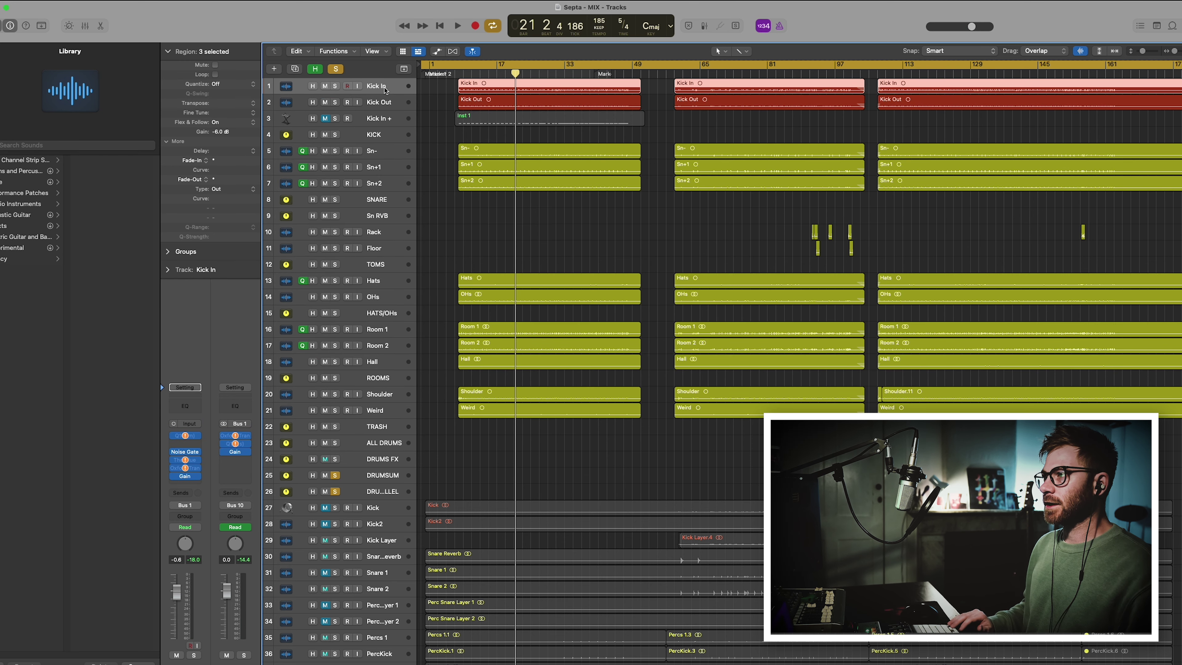
pyautogui.press('Down')
pyautogui.press('Down')
pyautogui.press('Up')
pyautogui.press('Up')
pyautogui.press('Down')
pyautogui.press('Up')
pyautogui.press('Down')
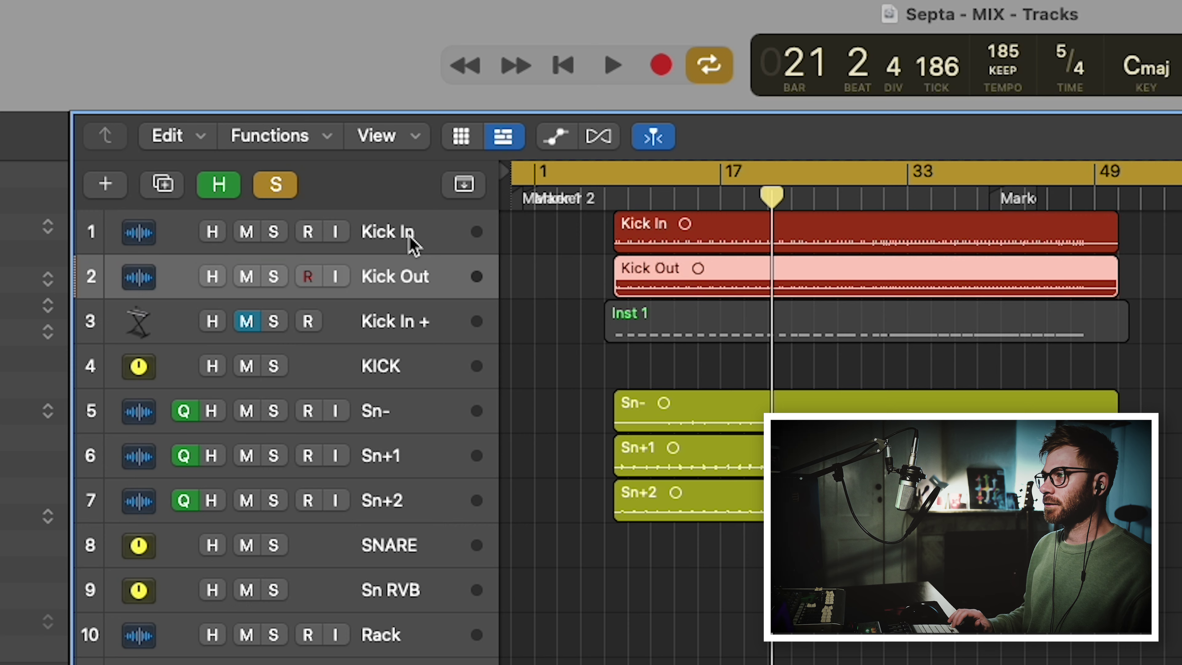
pyautogui.press('Up')
pyautogui.press('Down')
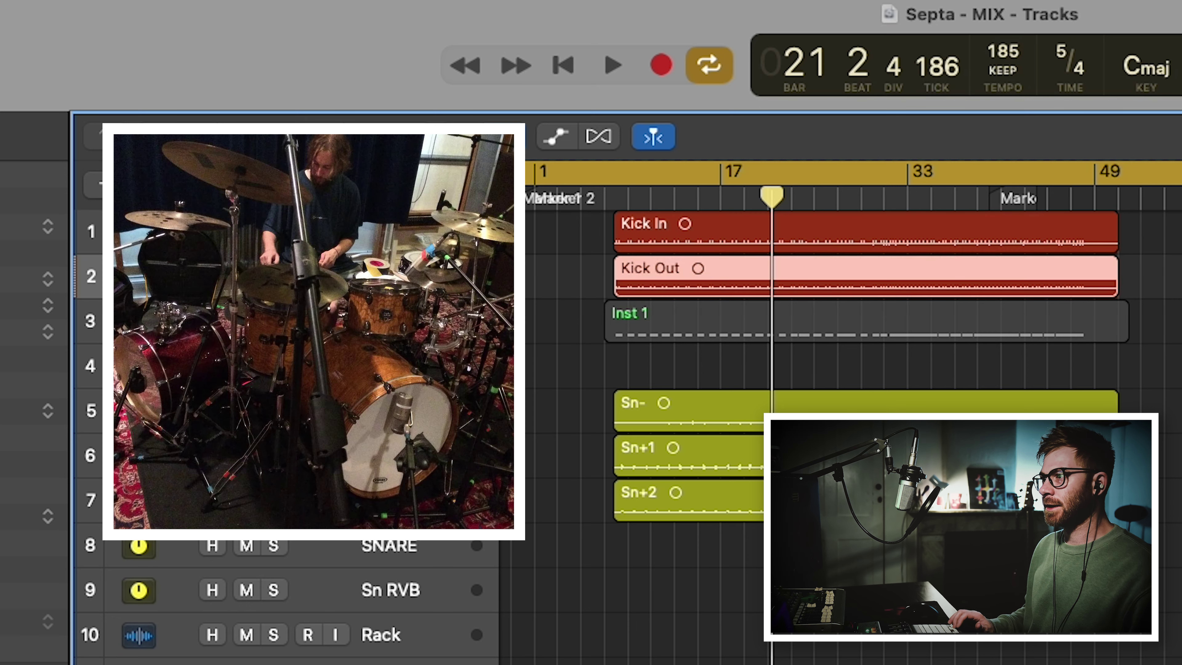
pyautogui.click(688, 410)
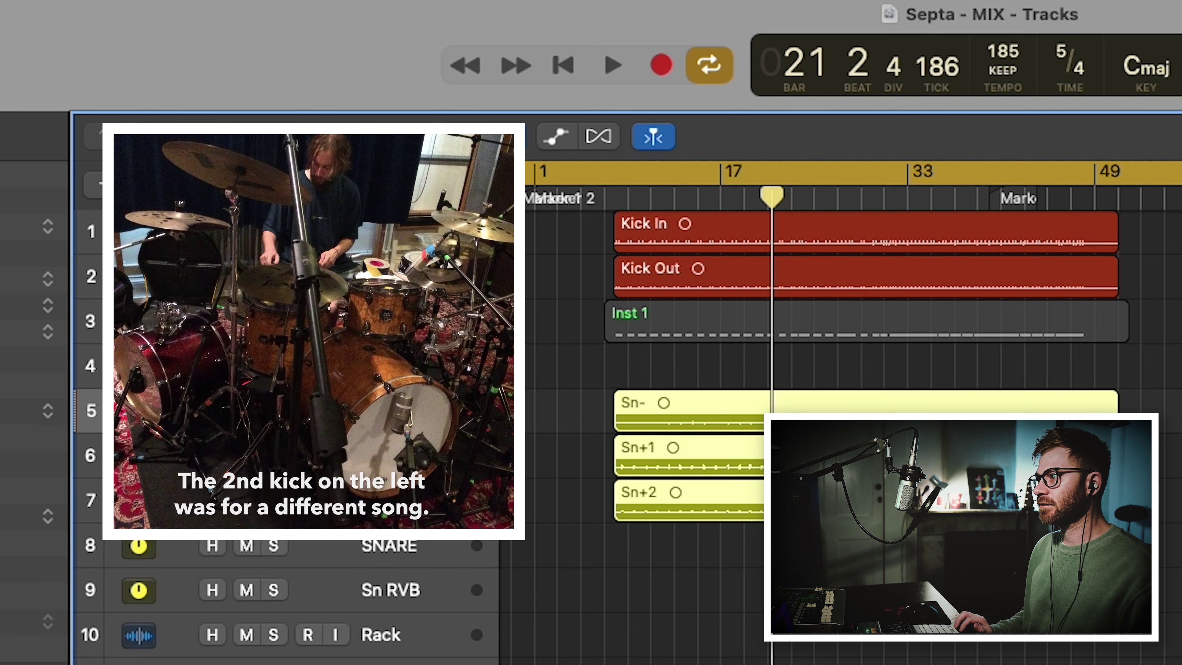
pyautogui.press('Down')
pyautogui.press('Down')
pyautogui.press('Down')
pyautogui.press('Down')
pyautogui.press('Down')
pyautogui.press('Down')
pyautogui.press('Down')
pyautogui.press('Down')
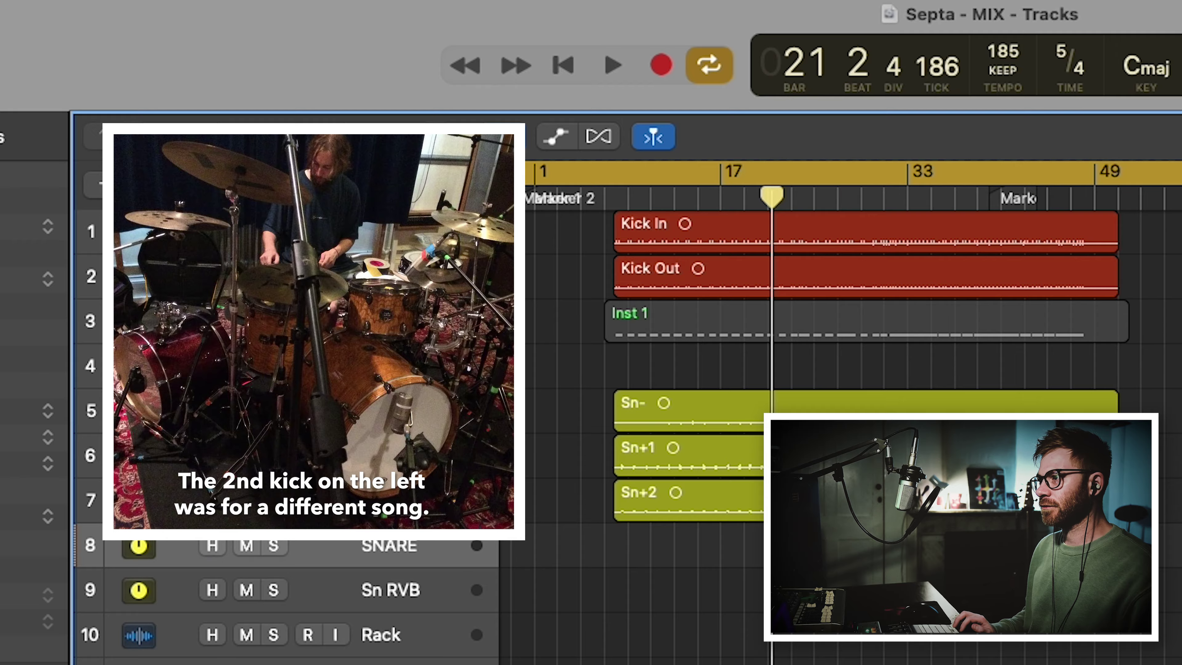
pyautogui.press('Down')
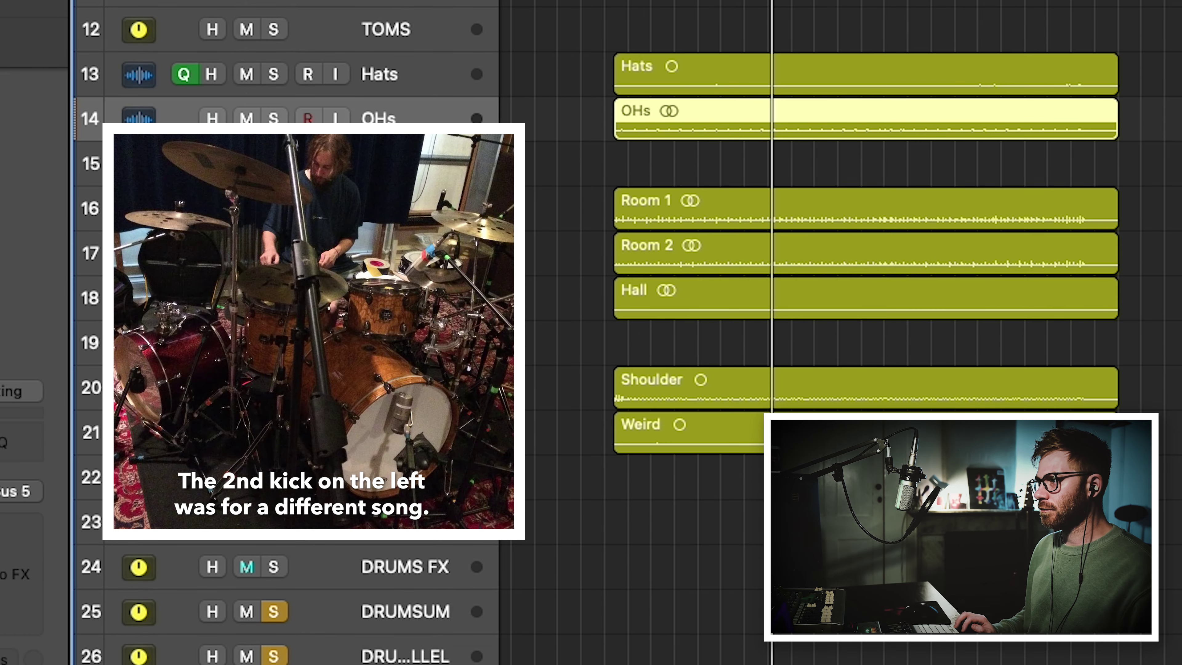
pyautogui.press('z')
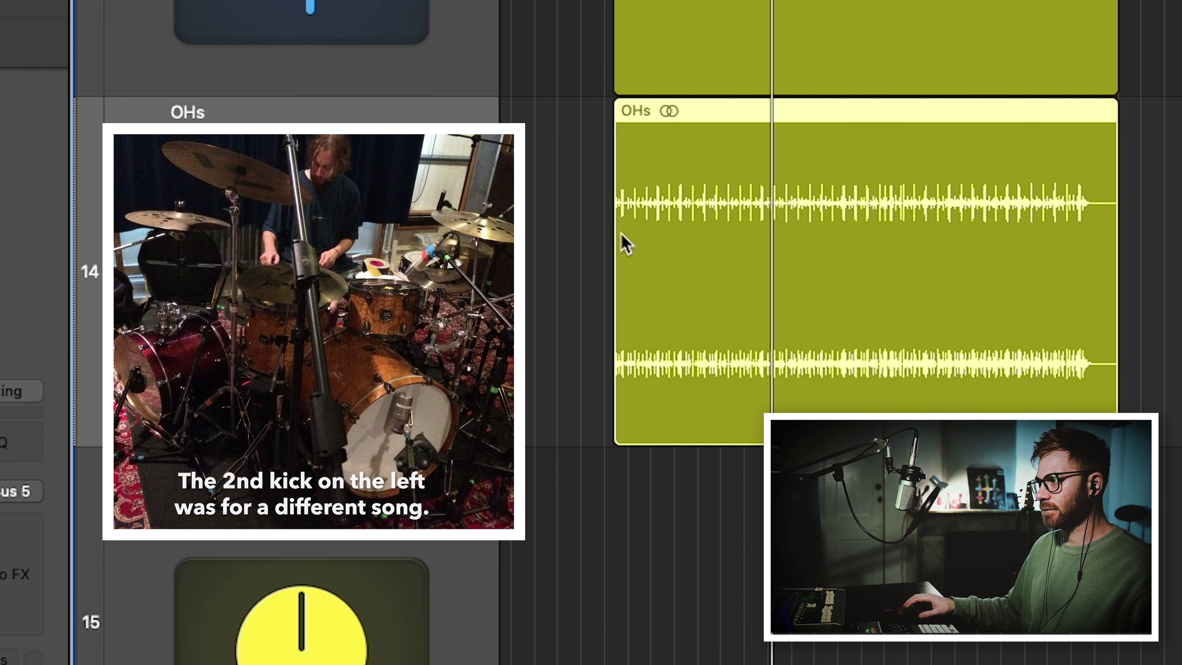
pyautogui.press('z')
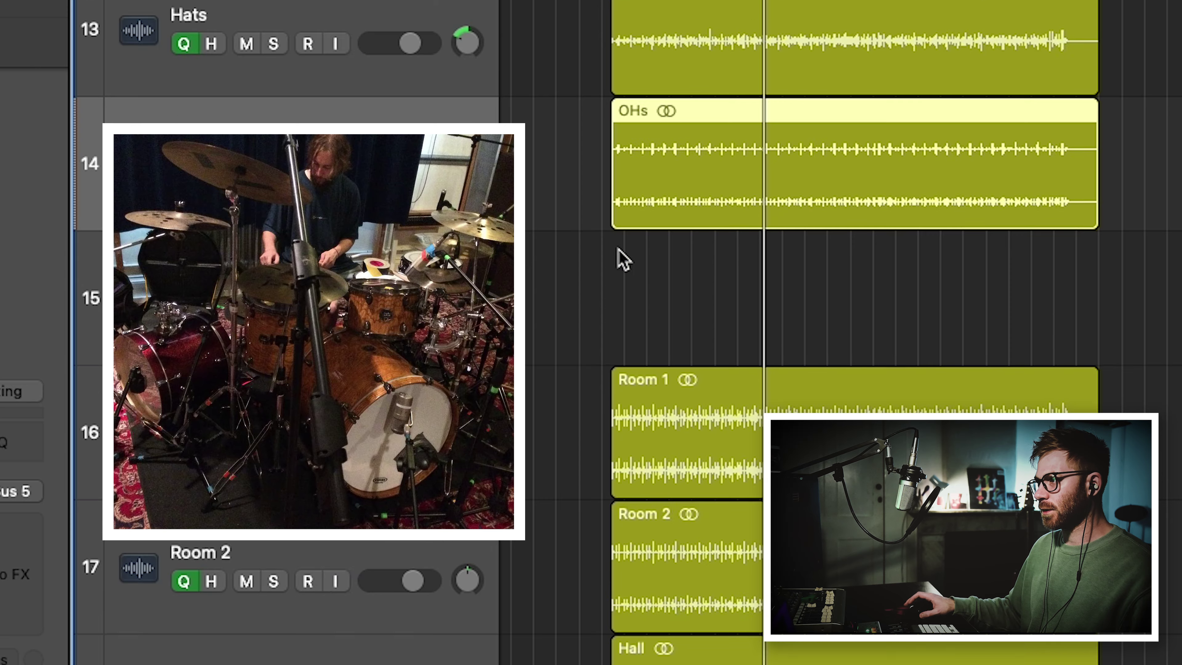
pyautogui.press('Down')
pyautogui.press('Down')
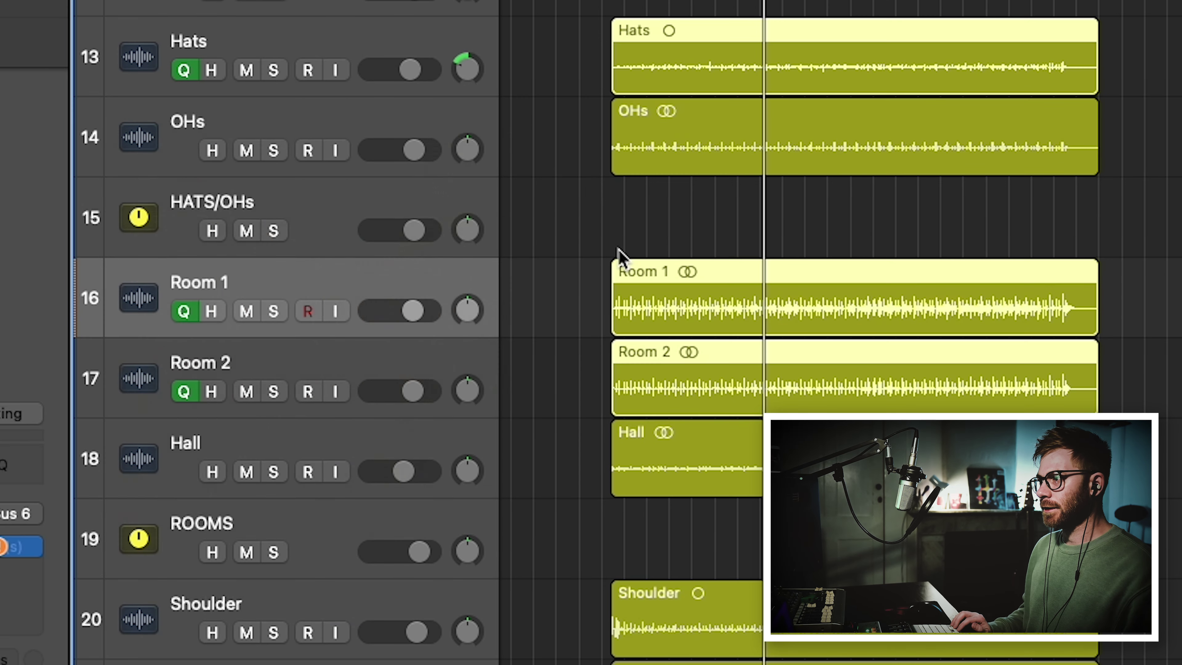
pyautogui.press('Down')
pyautogui.press('Down')
pyautogui.press('Up')
pyautogui.press('Up')
pyautogui.press('Down')
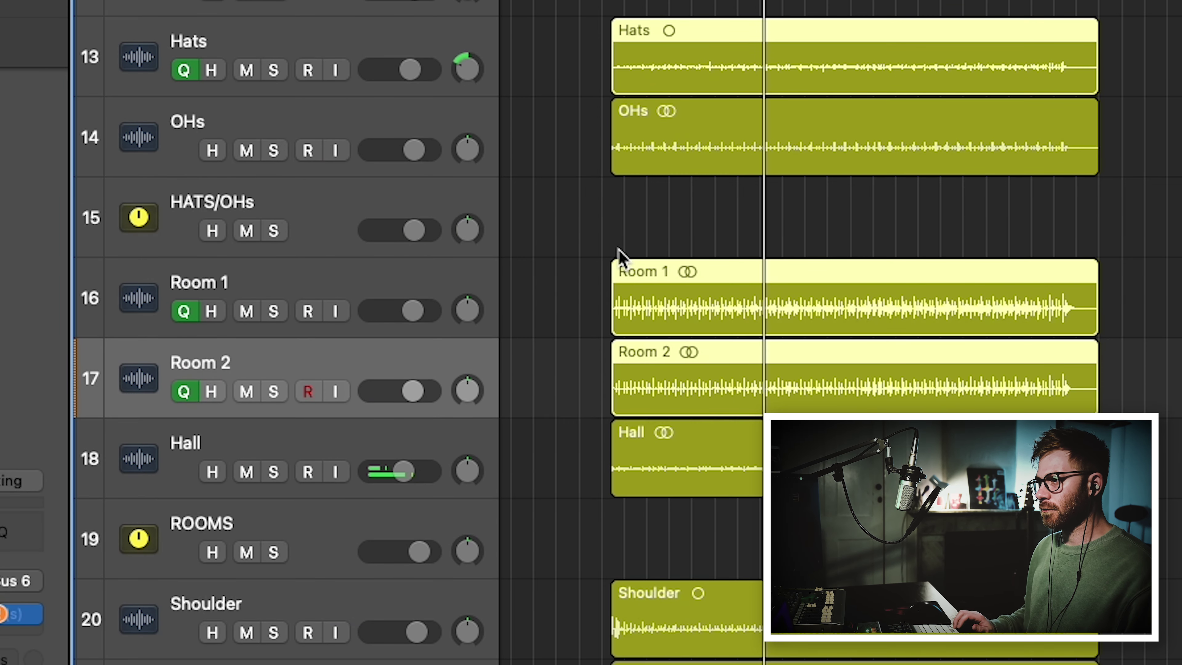
pyautogui.press('Down')
pyautogui.press('Down')
pyautogui.press('Down')
pyautogui.scroll(-8, 620, 245)
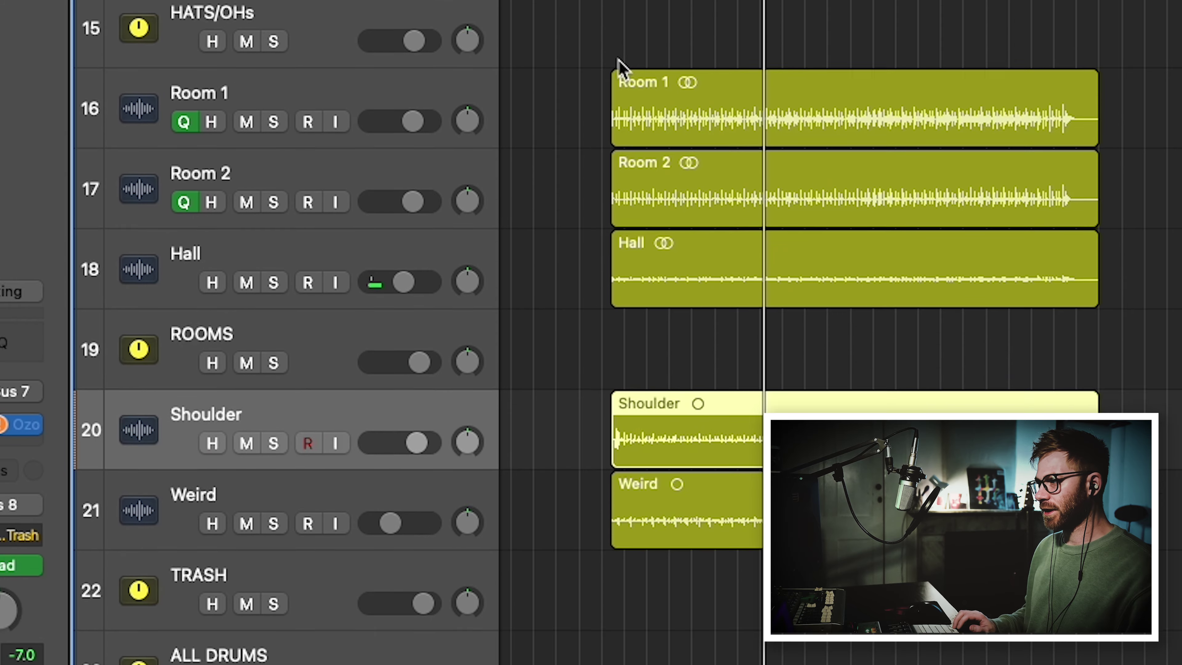
pyautogui.press('Down')
pyautogui.scroll(-1, 591, 332)
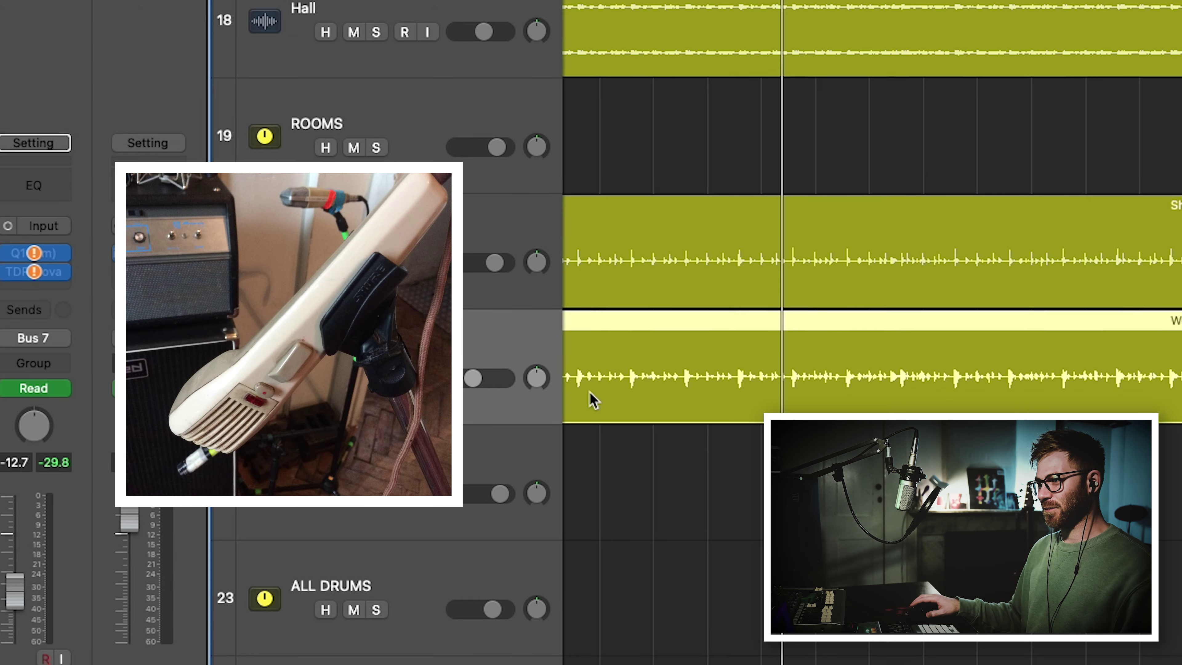
pyautogui.keyDown('ctrl'); pyautogui.keyDown('alt'); pyautogui.click(558, 322); pyautogui.keyUp('alt'); pyautogui.keyUp('ctrl')
pyautogui.press('Up')
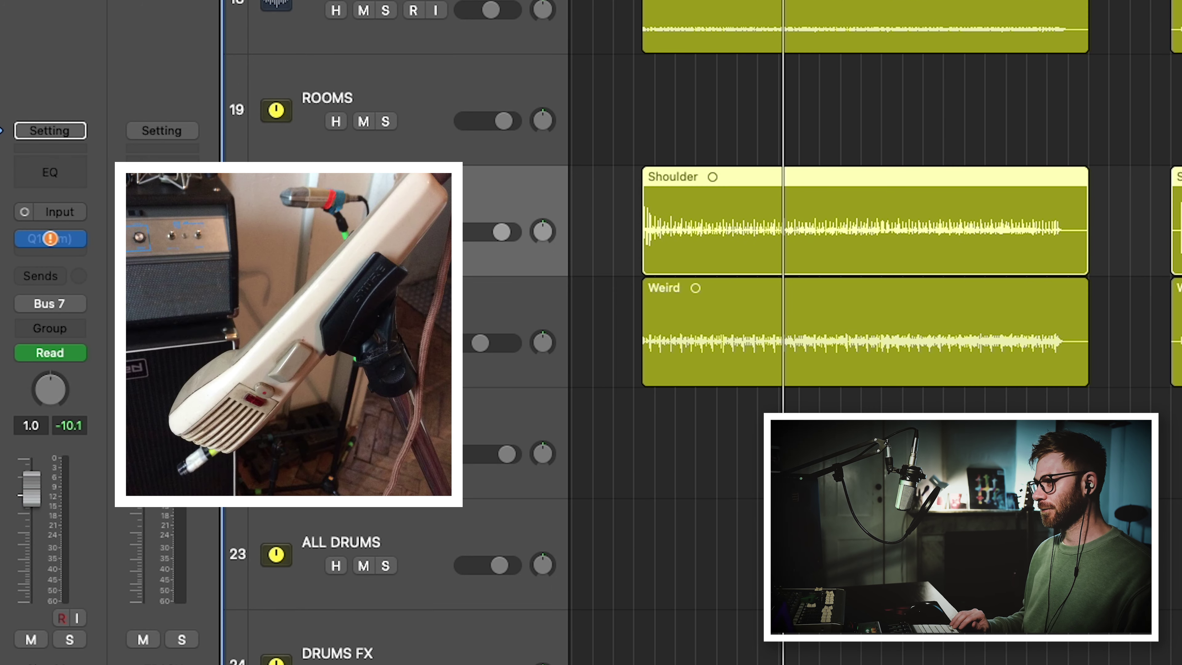
pyautogui.press('Down')
pyautogui.press('Up')
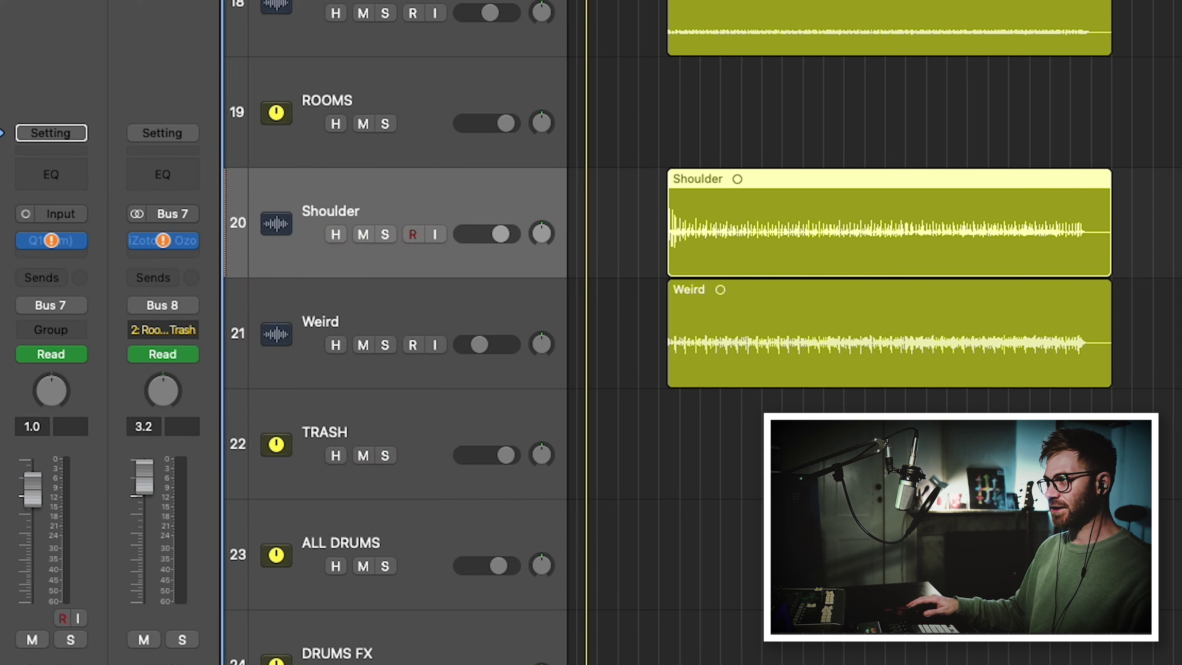
pyautogui.press('space')
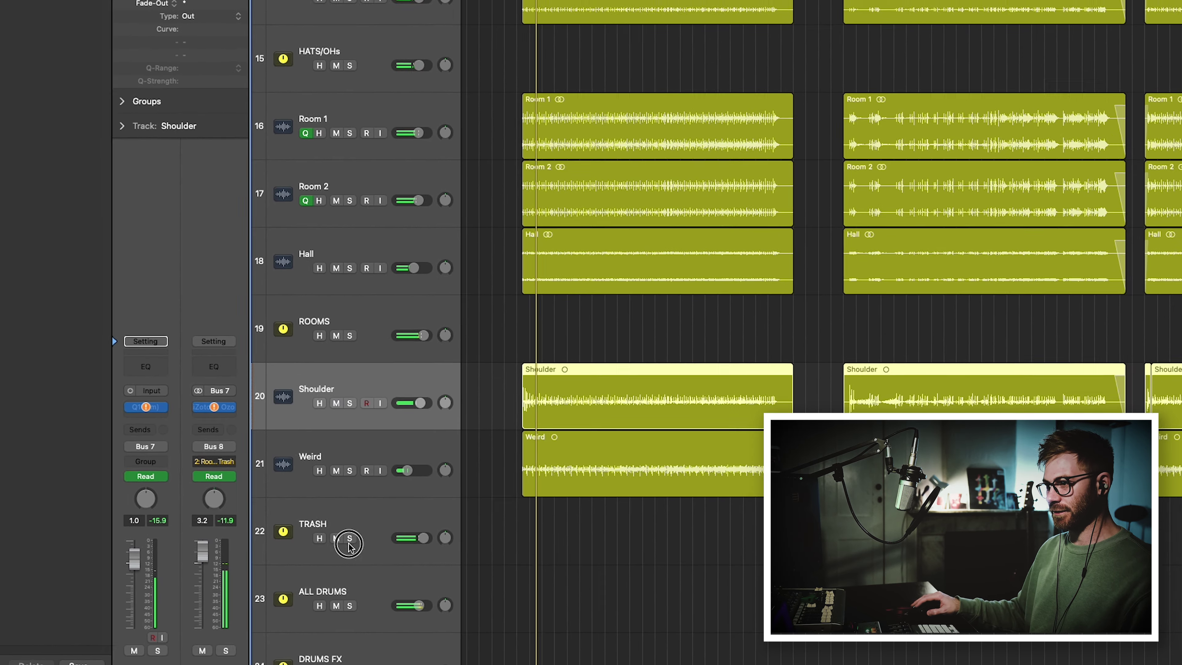
pyautogui.click(349, 541)
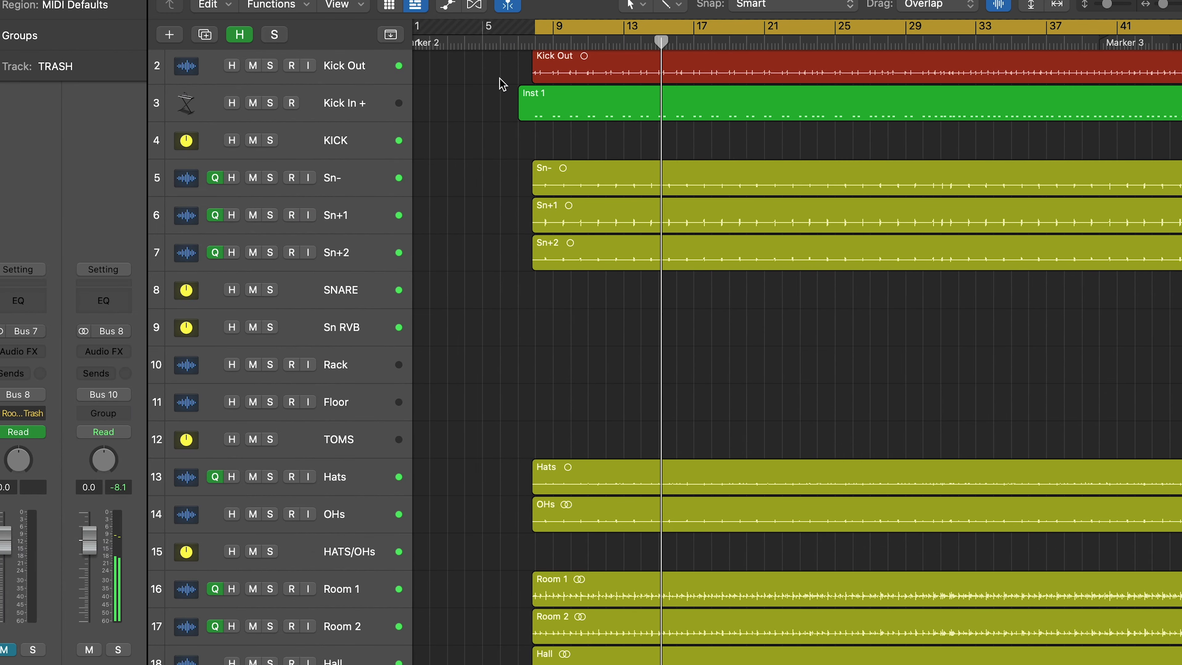
pyautogui.scroll(-5, 503, 248)
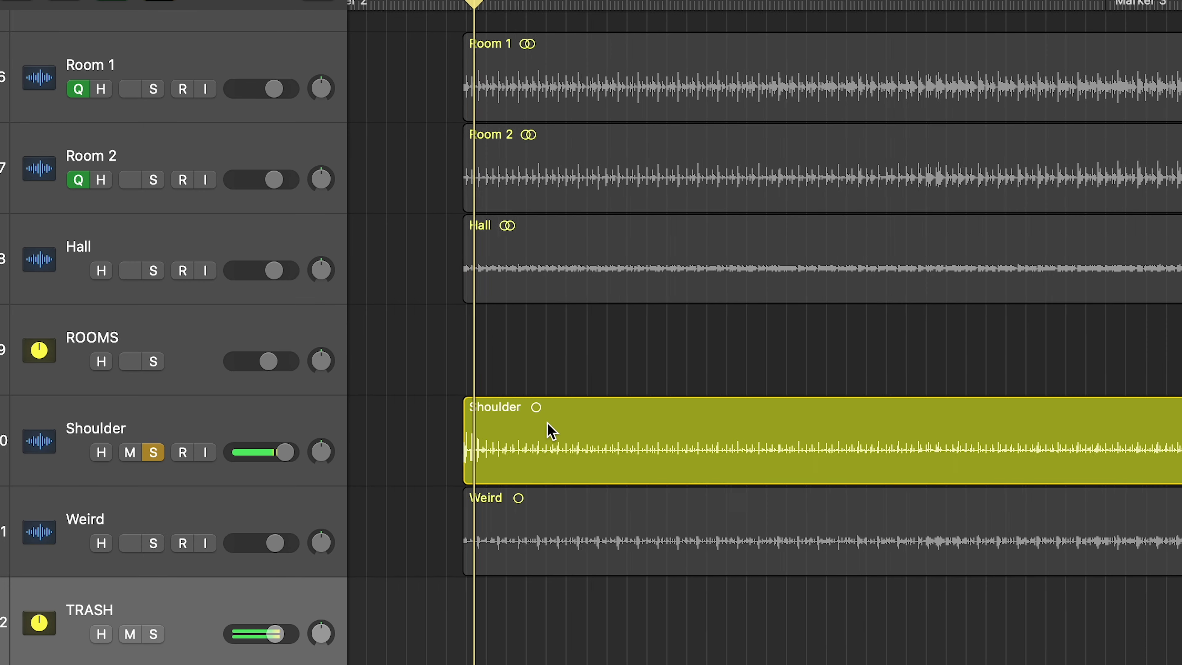
pyautogui.press('super+Right')
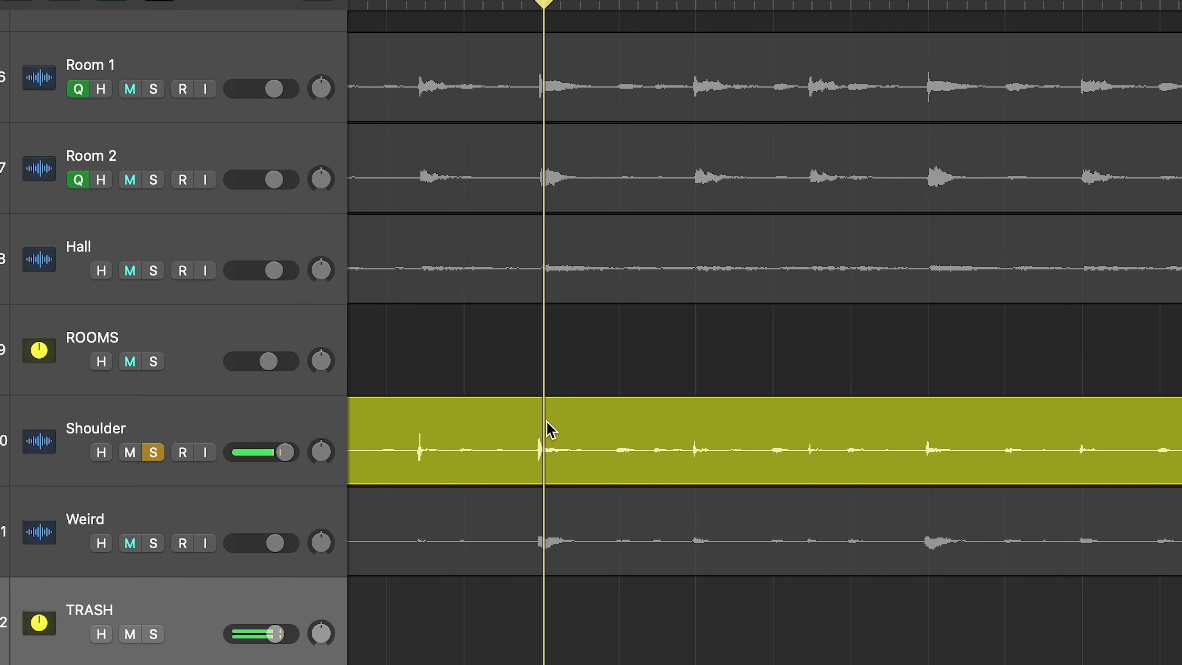
pyautogui.click(152, 543)
pyautogui.click(153, 450)
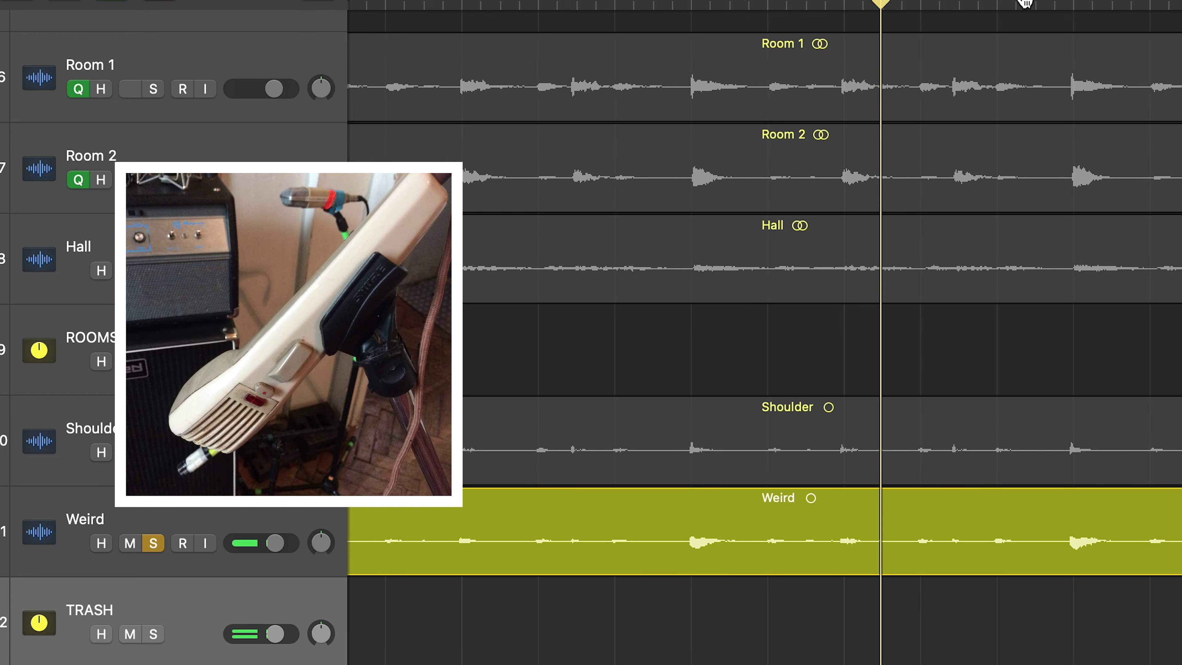
pyautogui.click(153, 543)
pyautogui.press('super+Left')
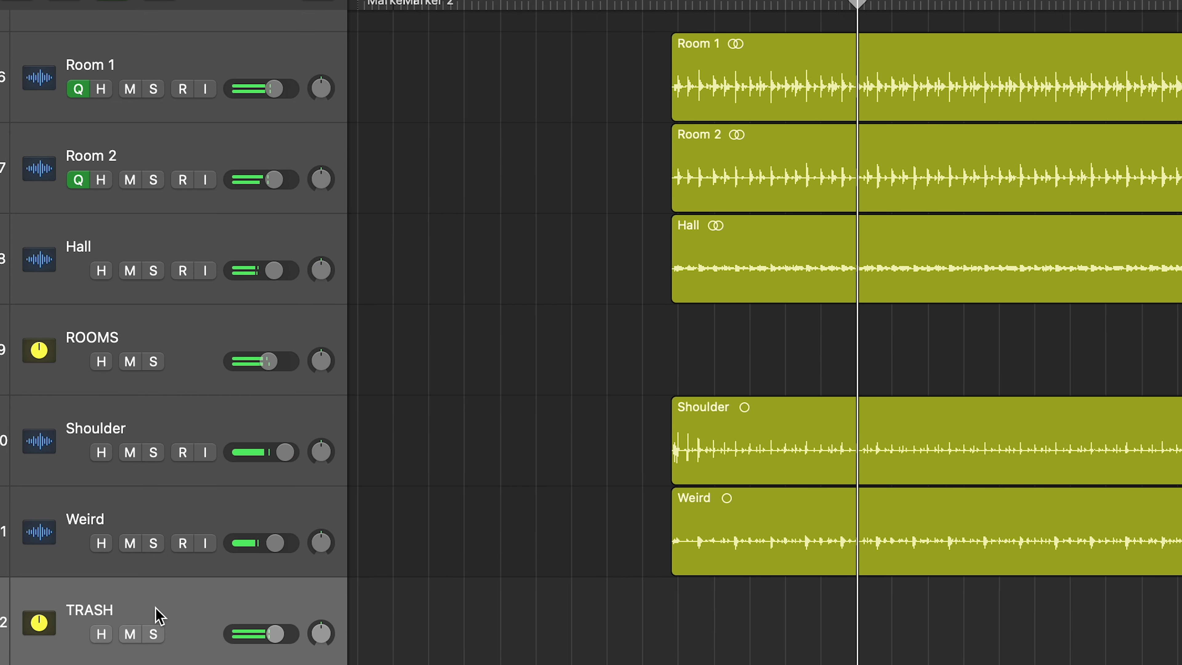
pyautogui.keyDown('ctrl'); pyautogui.keyDown('alt'); pyautogui.click(415, 549); pyautogui.keyUp('alt'); pyautogui.keyUp('ctrl')
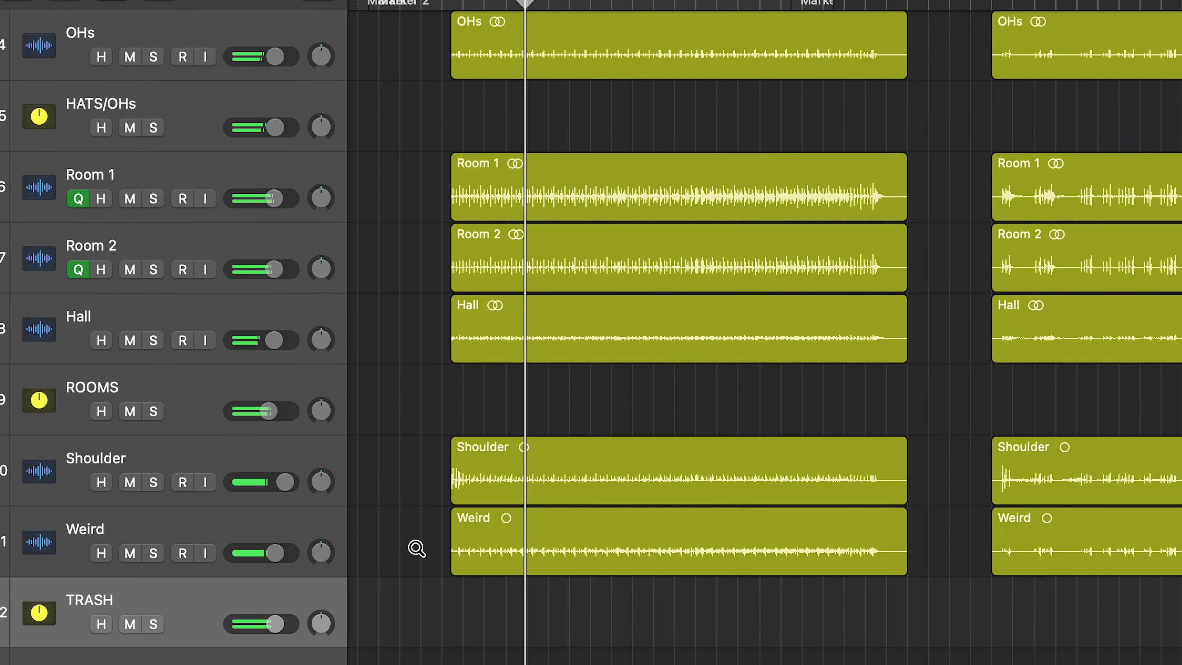
pyautogui.keyDown('ctrl'); pyautogui.keyDown('alt'); pyautogui.click(416, 548); pyautogui.keyUp('alt'); pyautogui.keyUp('ctrl')
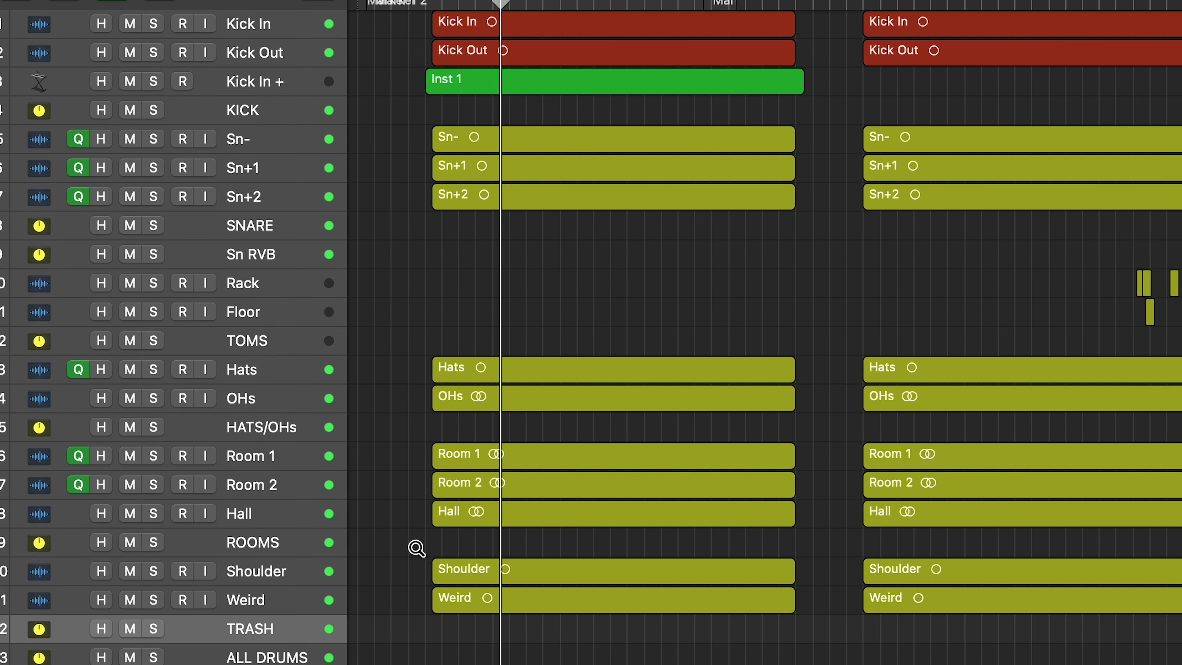
pyautogui.keyDown('ctrl'); pyautogui.keyDown('alt'); pyautogui.click(416, 549); pyautogui.keyUp('alt'); pyautogui.keyUp('ctrl')
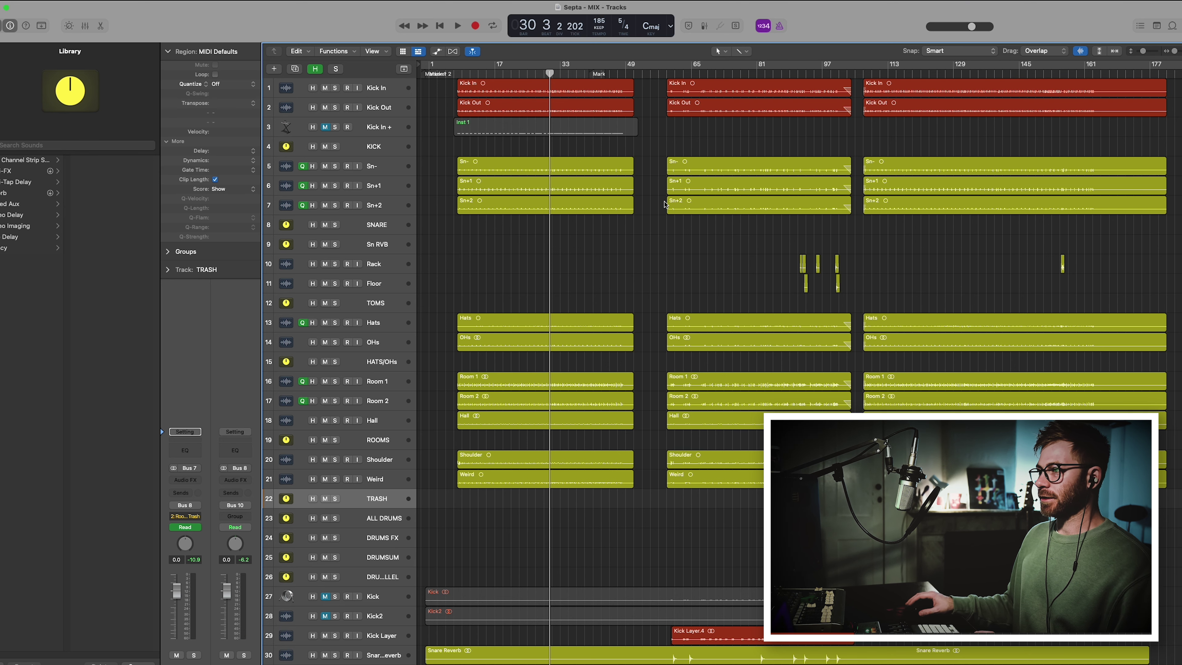
pyautogui.scroll(-4, 455, 508)
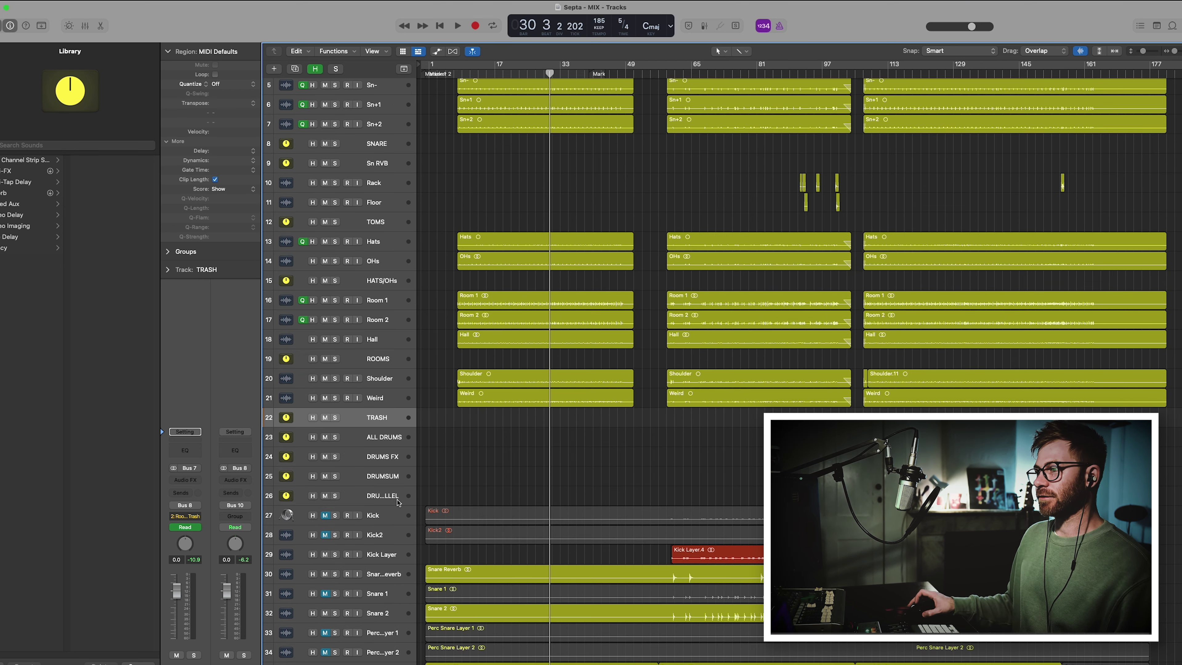
pyautogui.scroll(-10, 398, 502)
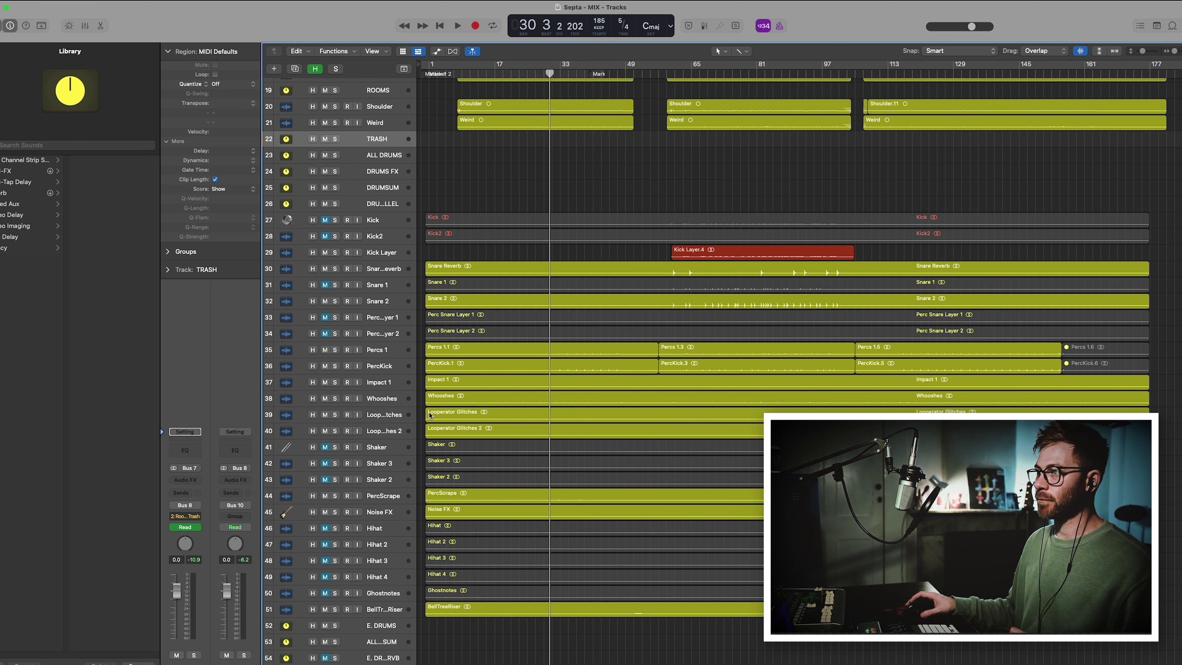
pyautogui.press('super+Down')
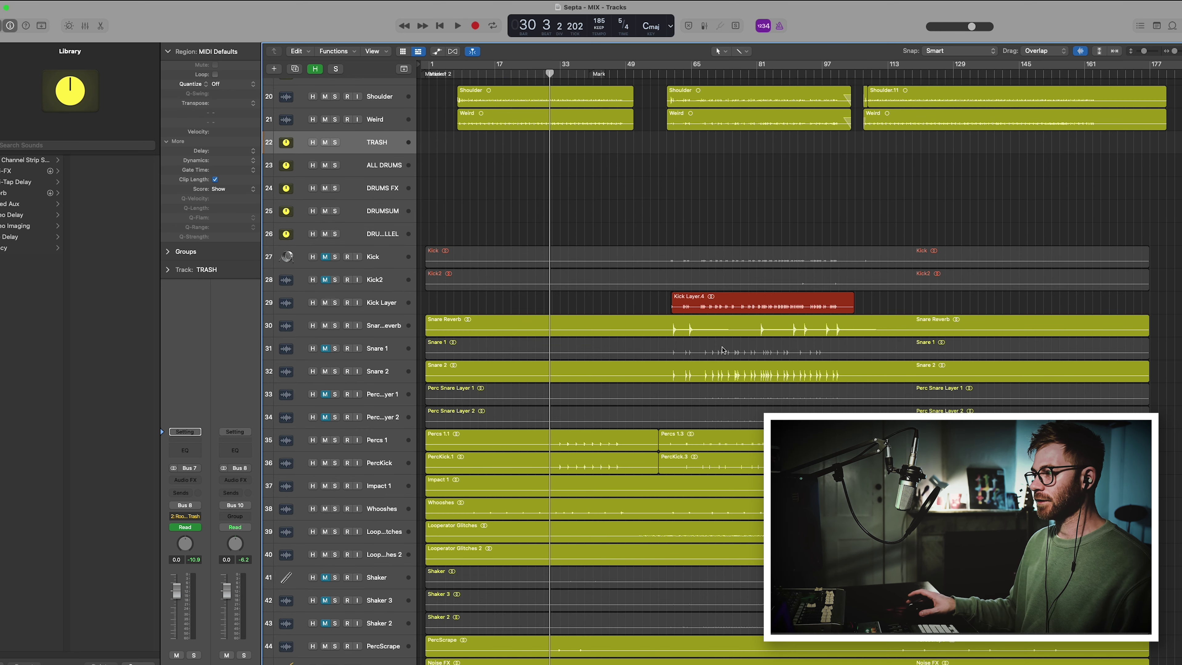
pyautogui.click(396, 357)
pyautogui.click(382, 399)
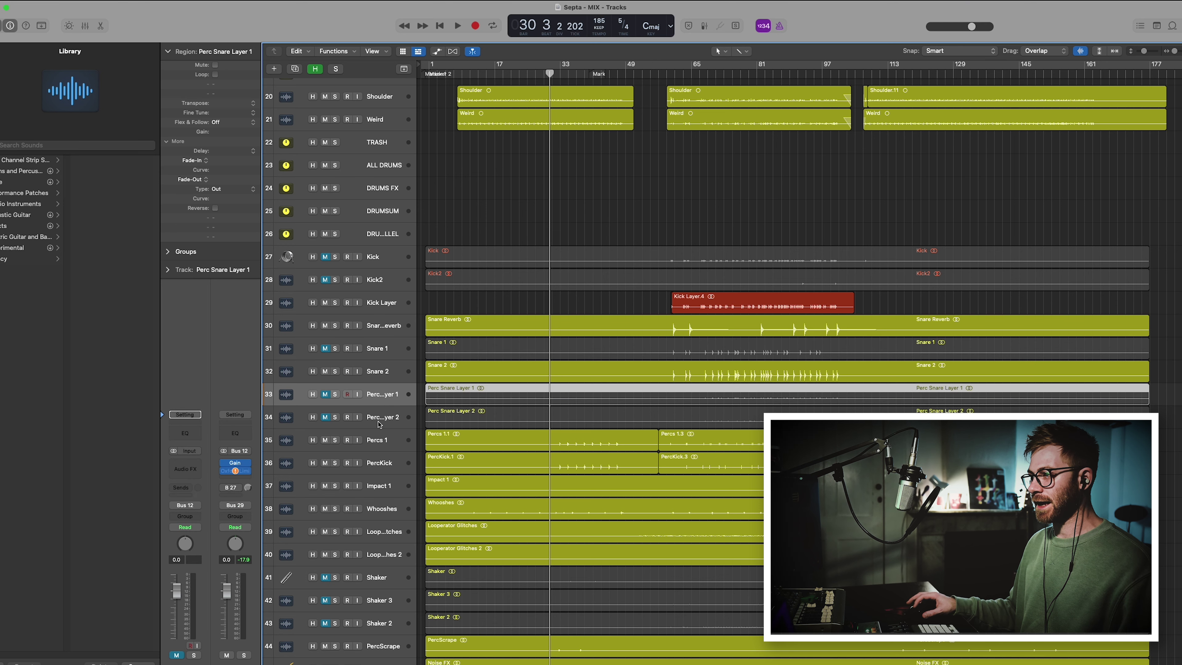
pyautogui.click(380, 421)
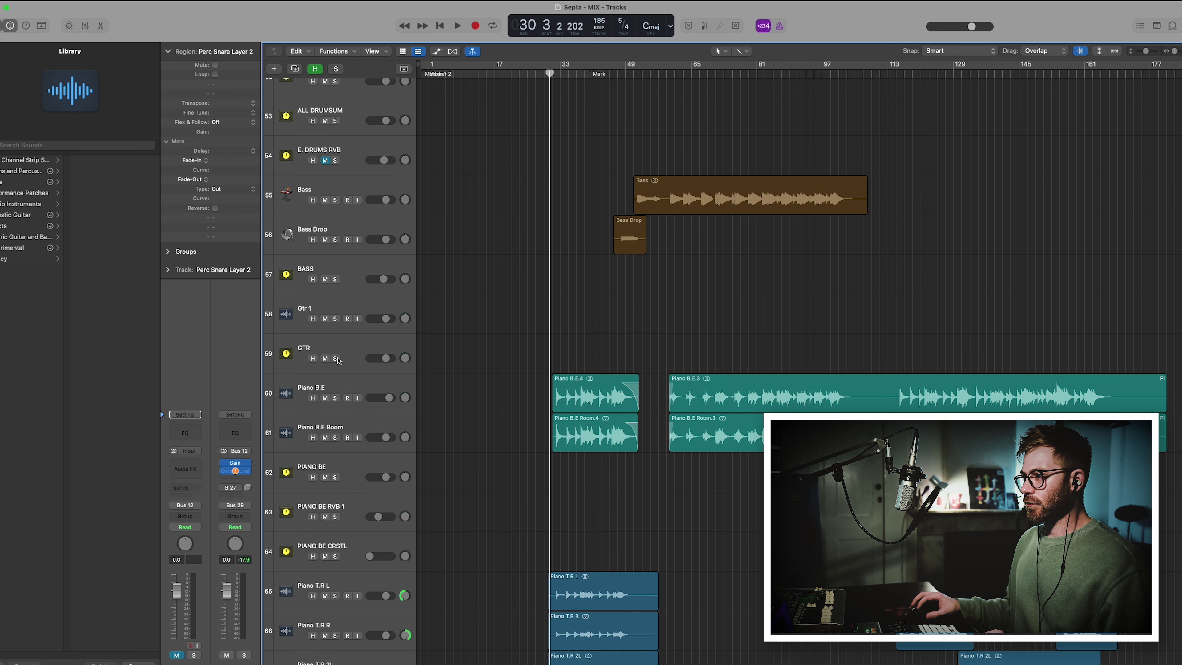
pyautogui.click(406, 385)
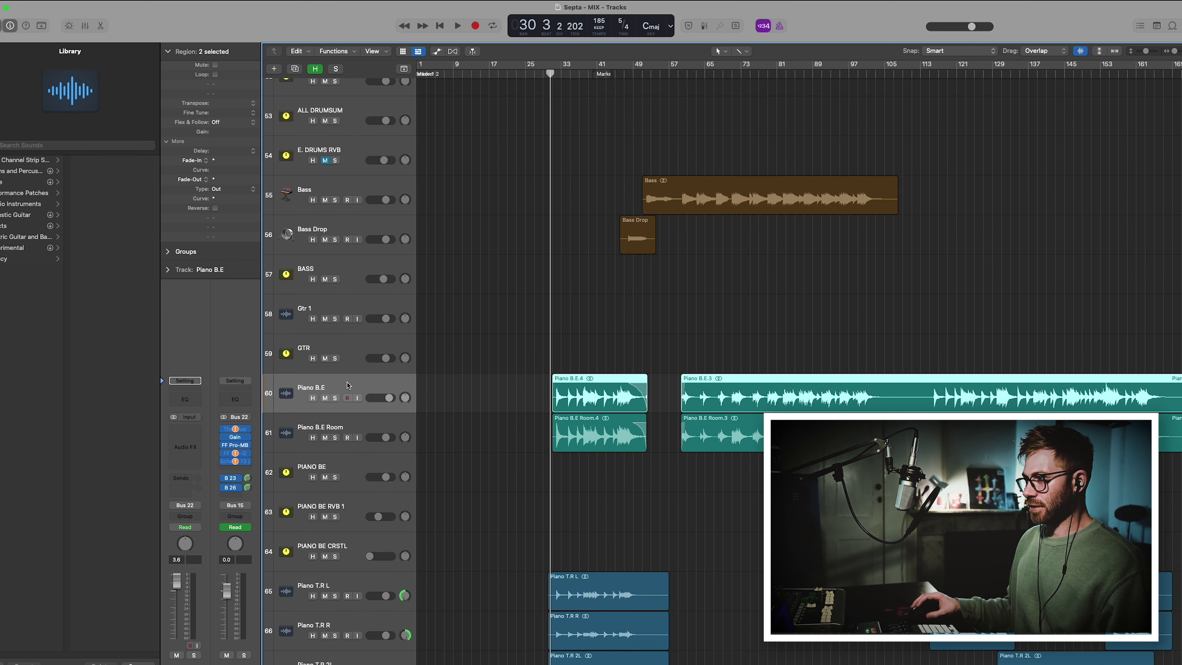
# Start playback at the synth section and unmute the four noise bend tracks 89–92.
pyautogui.scroll(-5, 464, 487)
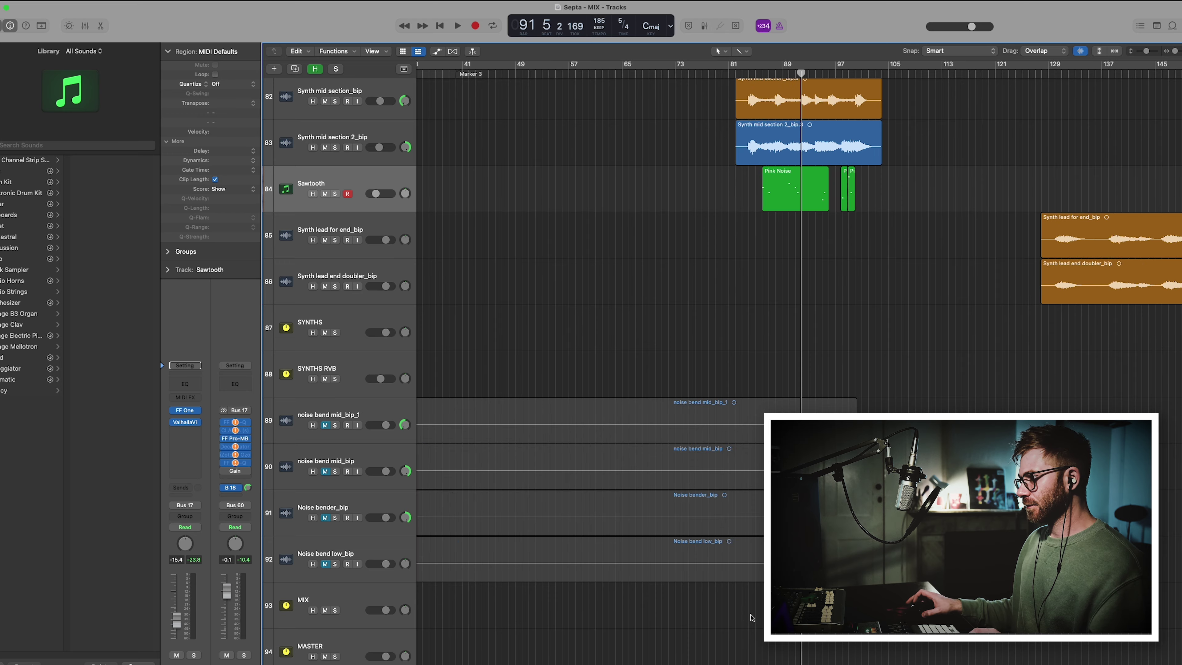
pyautogui.hscroll(3, 685, 594)
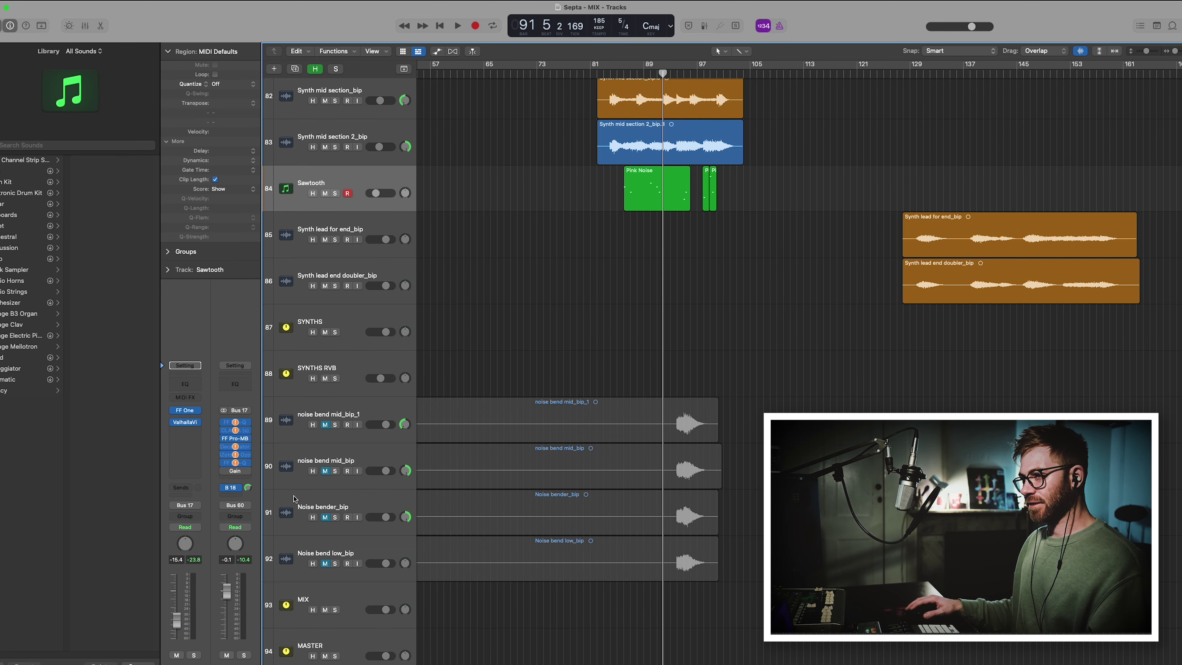
pyautogui.press('space')
pyautogui.moveTo(325, 424); pyautogui.dragTo(325, 563)
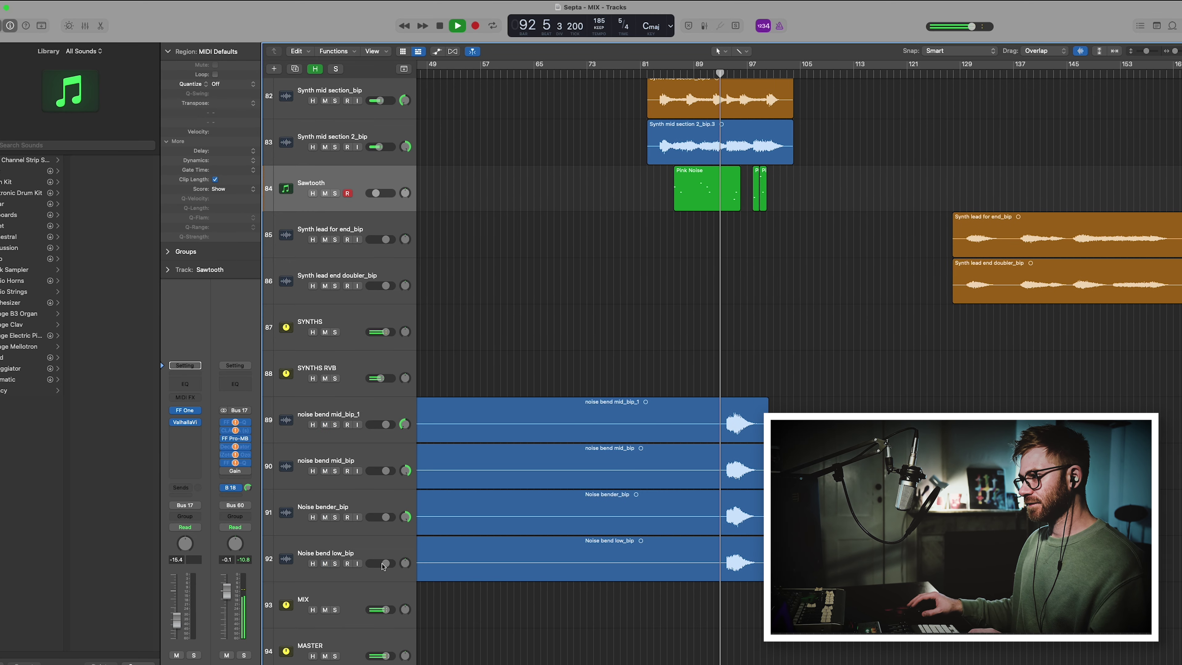
# Zoom in around the playhead, select the four noise bend regions, and stop playback.
pyautogui.press('super+Right')
pyautogui.scroll(-1, 468, 440)
pyautogui.hscroll(2, 468, 441)
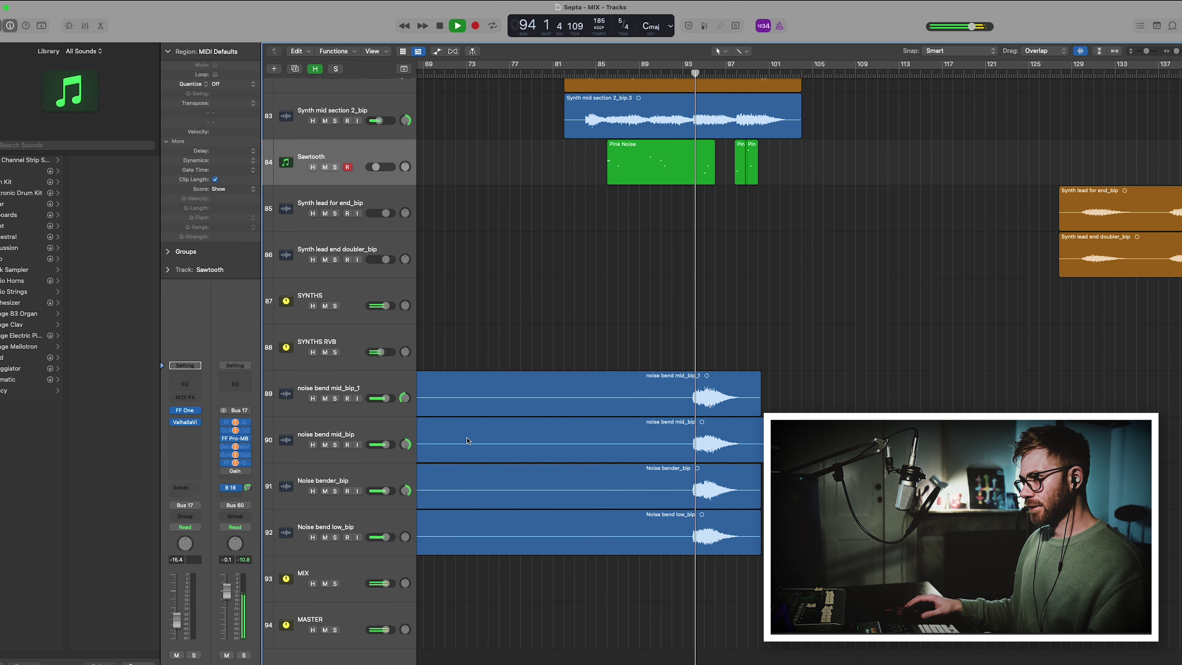
pyautogui.moveTo(349, 386); pyautogui.dragTo(367, 534)
pyautogui.press('space')
# Check the Mixer briefly, resume playback from bar 94, and shrink the track heights.
pyautogui.press('x')
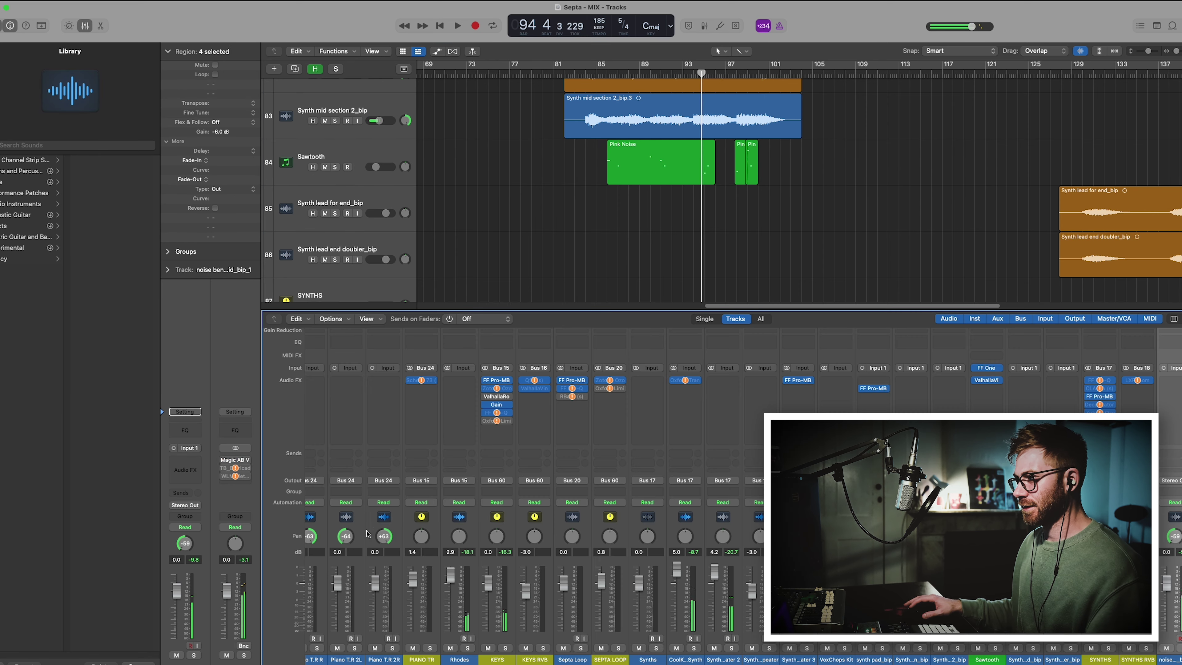
pyautogui.hscroll(3, 512, 489)
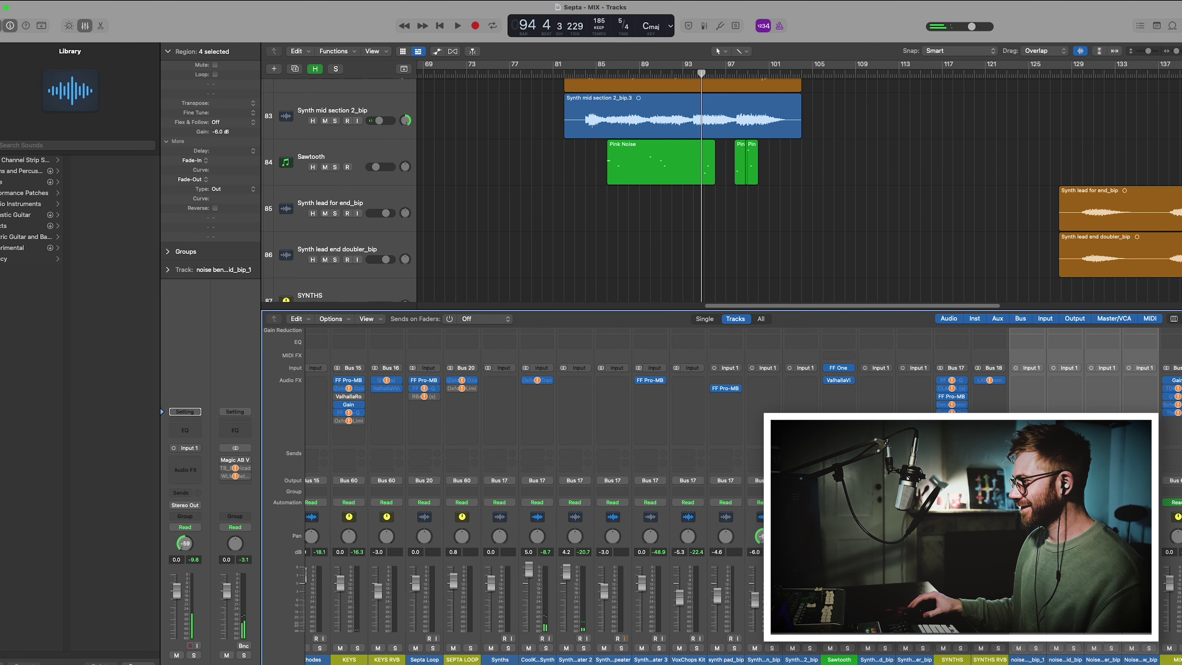
pyautogui.press('x')
pyautogui.press('space')
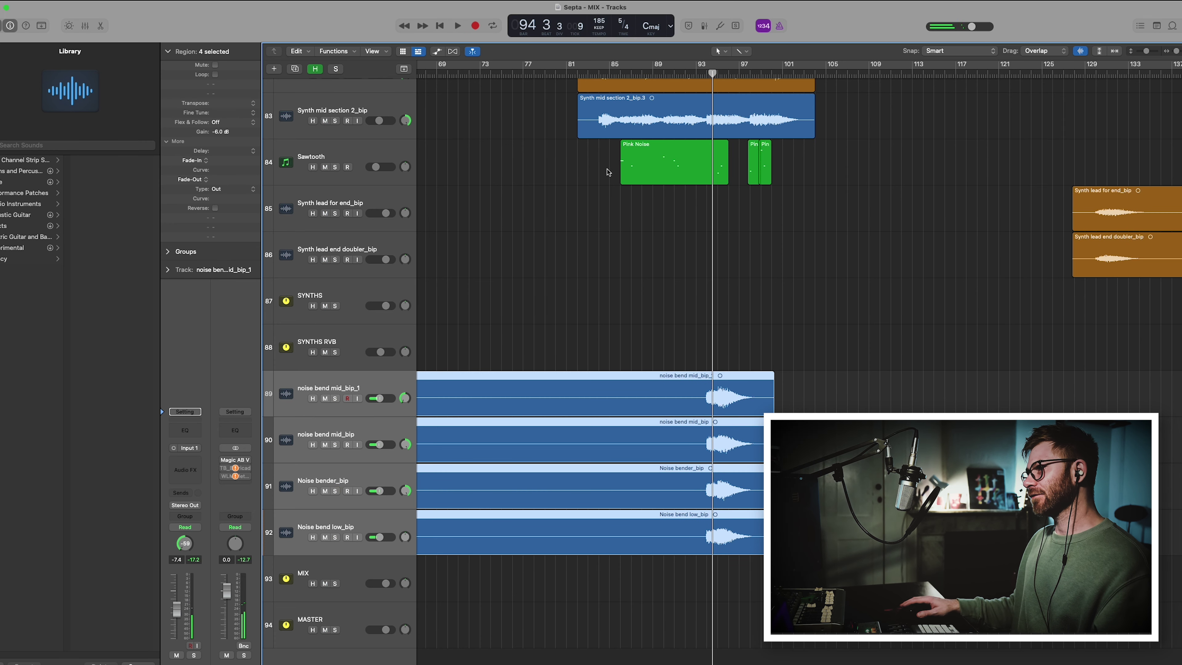
pyautogui.press('space')
pyautogui.rightClick(694, 85)
pyautogui.press('Escape')
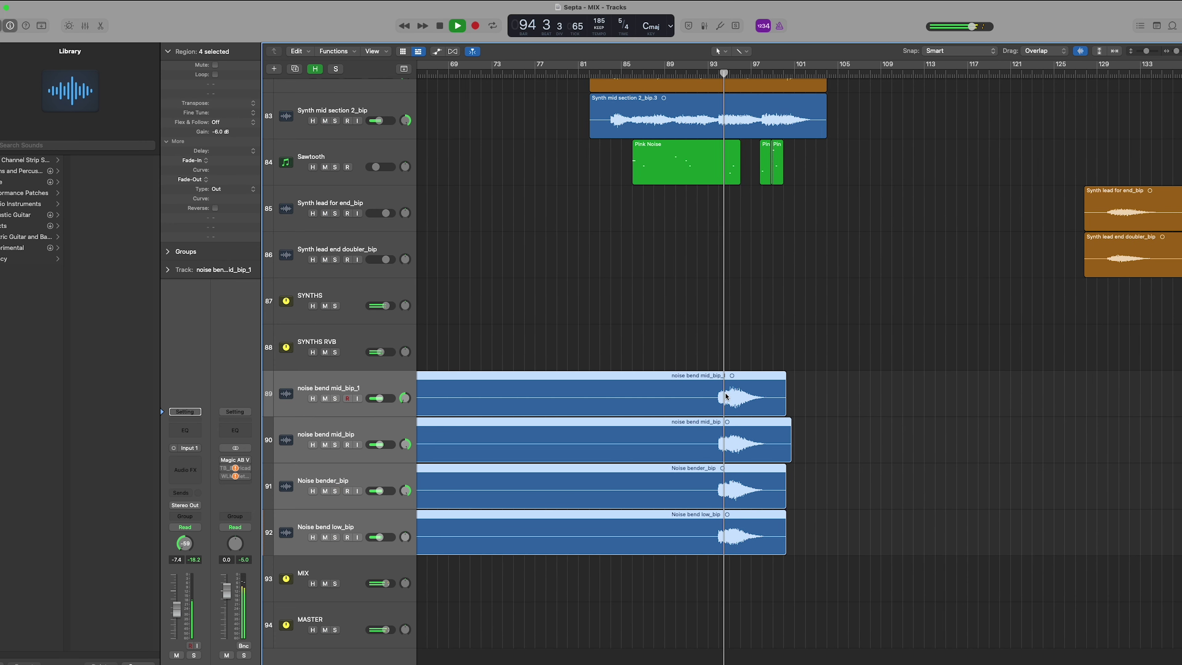
pyautogui.press('z')
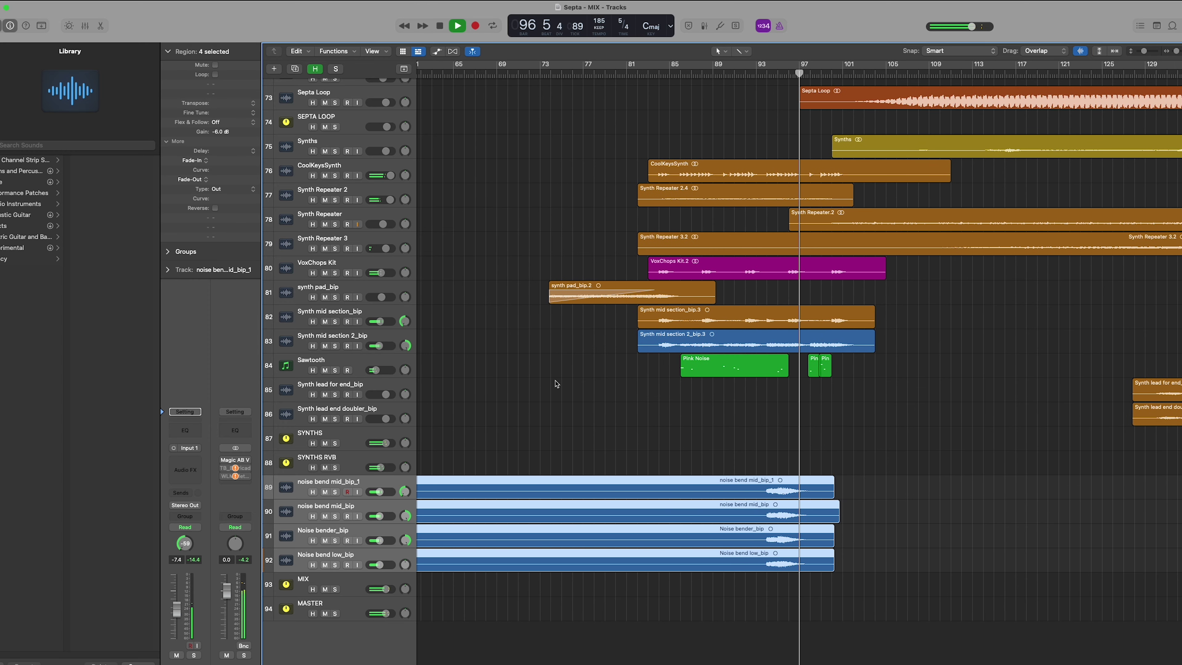
# Zoom out to the whole song and mute the four selected noise bend tracks.
pyautogui.press('super+Left')
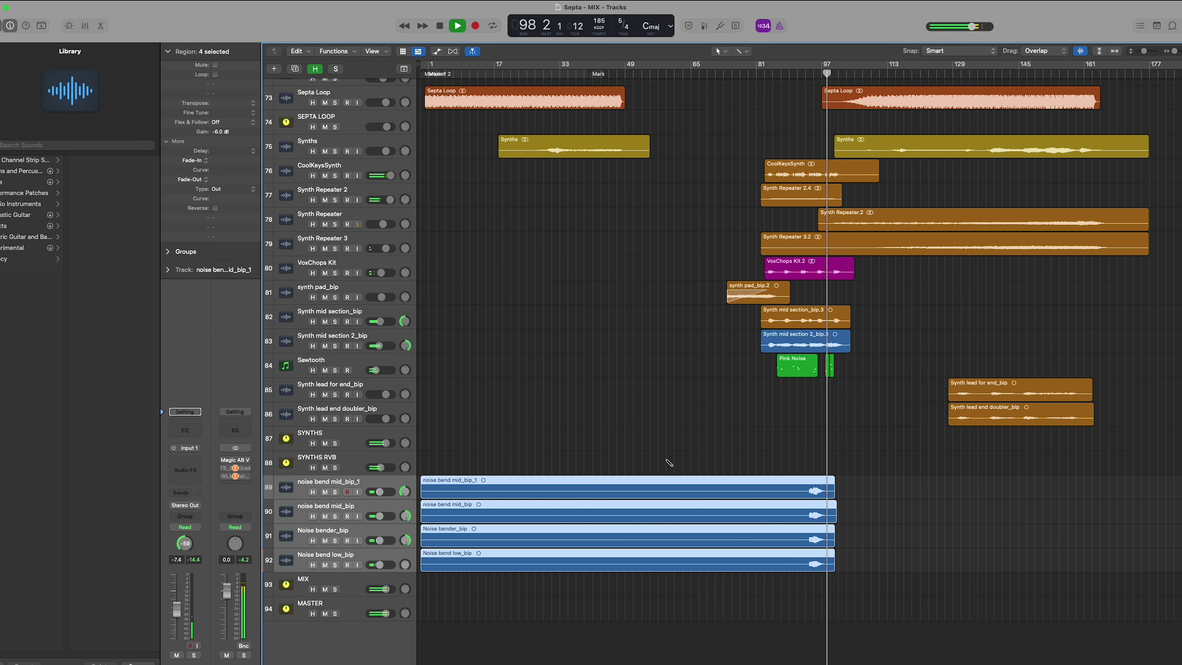
pyautogui.press('super+Up')
pyautogui.click(325, 515)
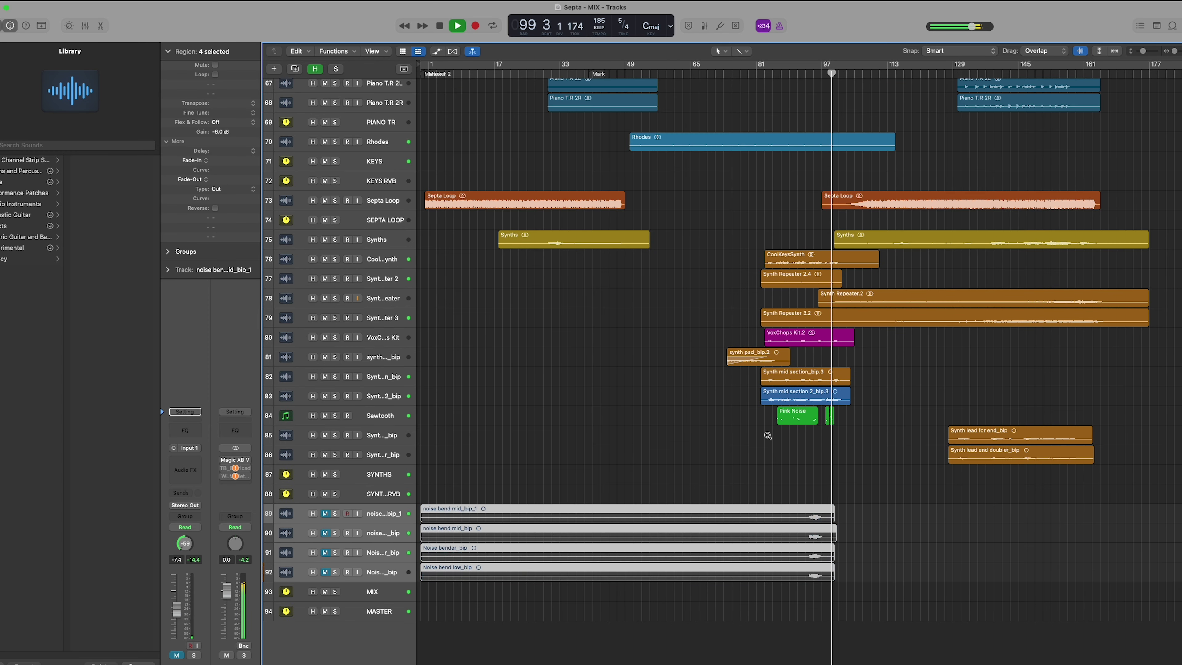
pyautogui.press('super+Up')
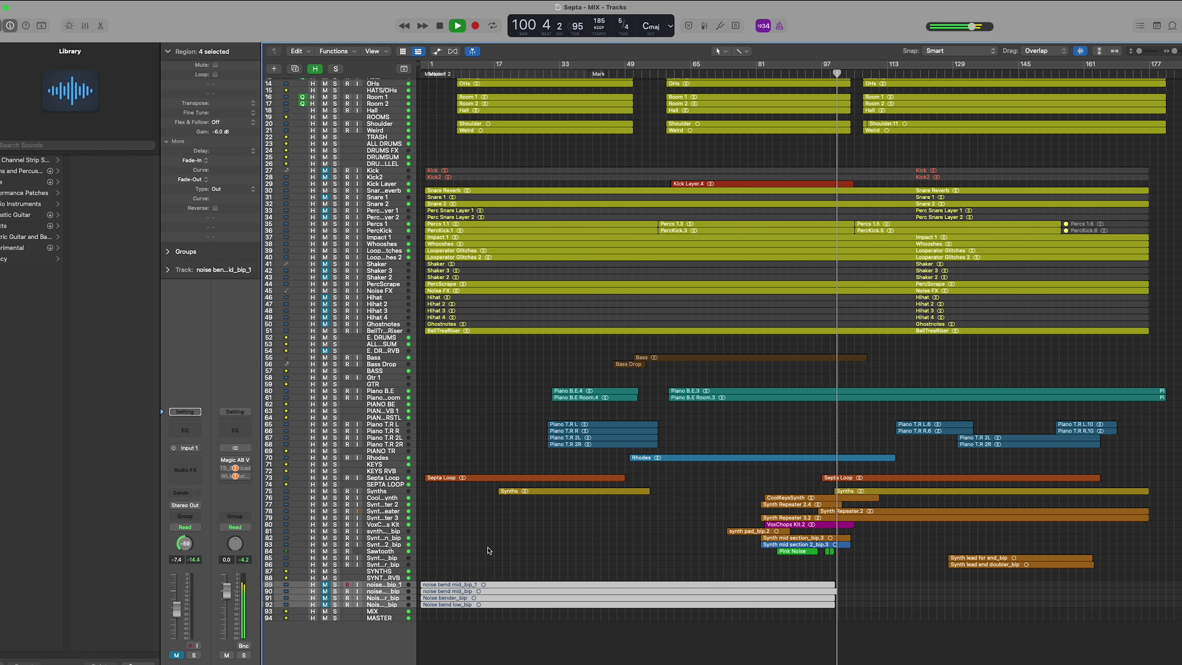
# Select the MASTER track, stop playback, enlarge the rows, and scroll through the track list.
pyautogui.click(378, 619)
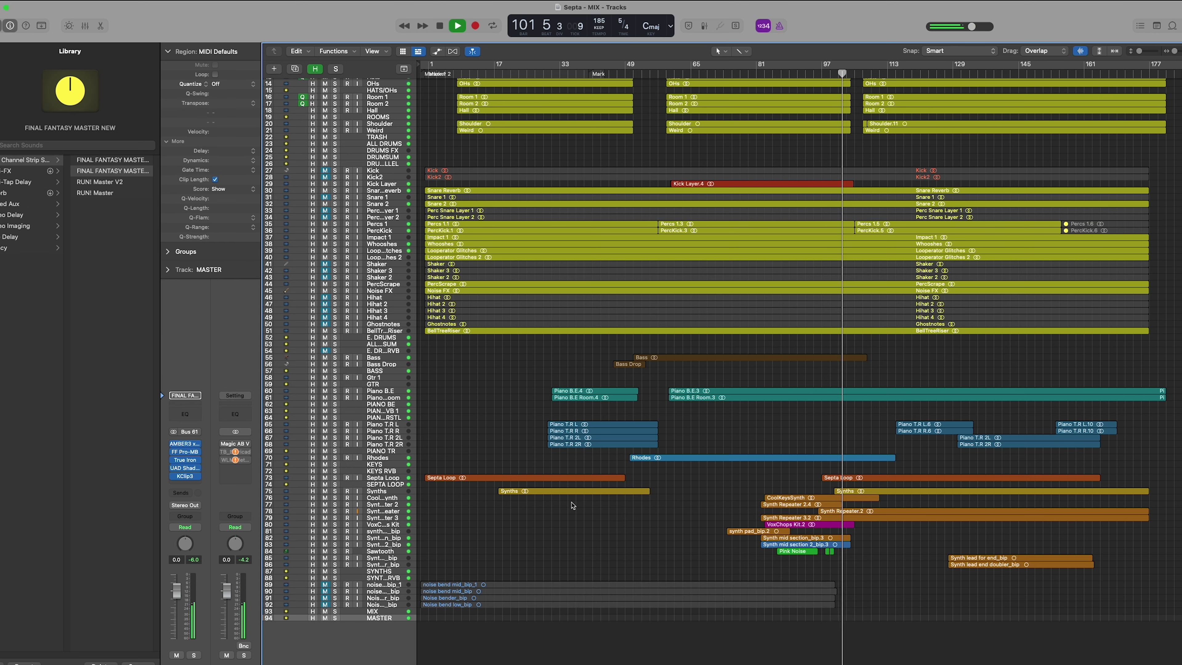
pyautogui.rightClick(572, 503)
pyautogui.press('space')
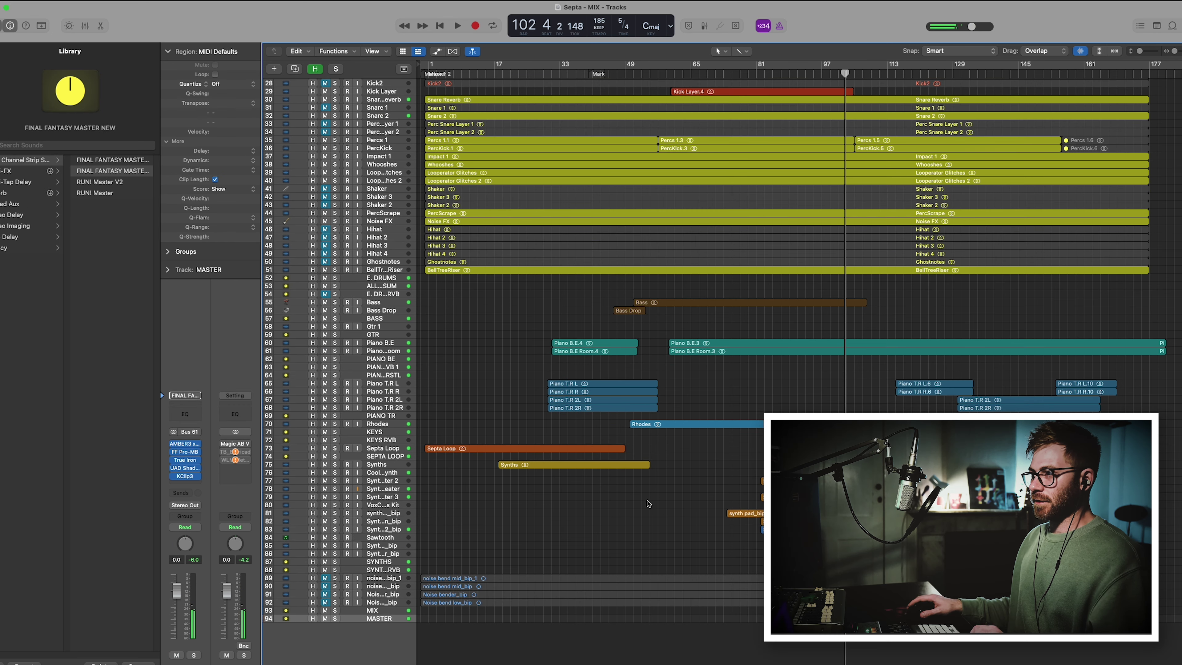
pyautogui.press('super+Down')
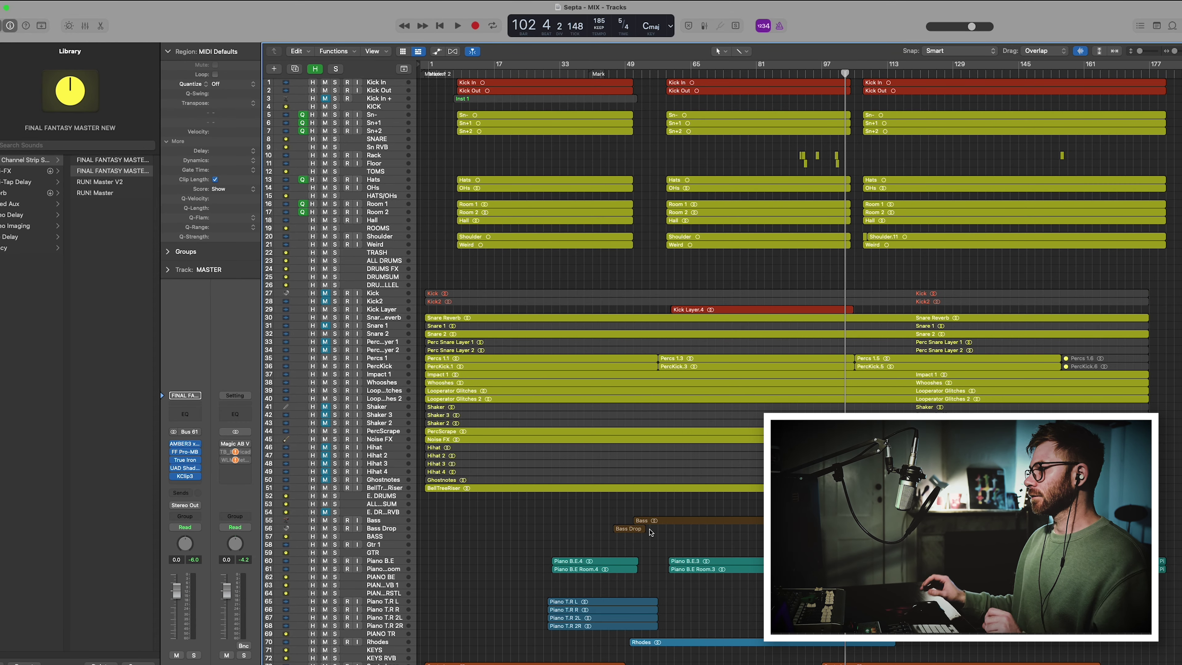
pyautogui.scroll(-10, 658, 452)
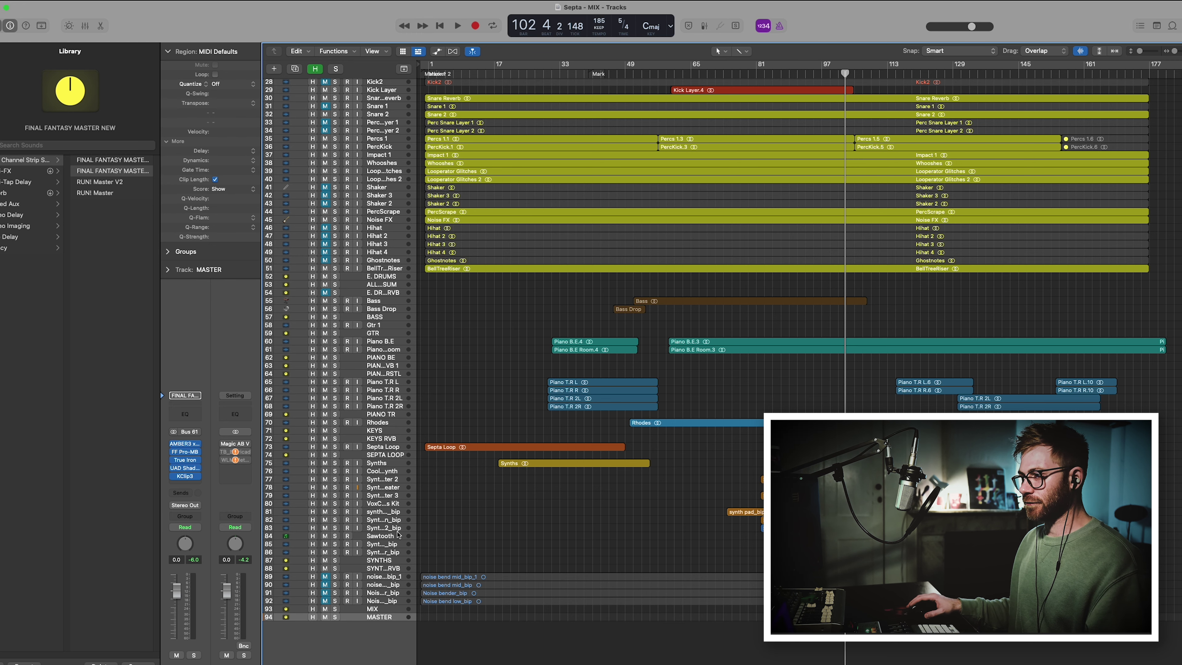
pyautogui.scroll(10, 536, 542)
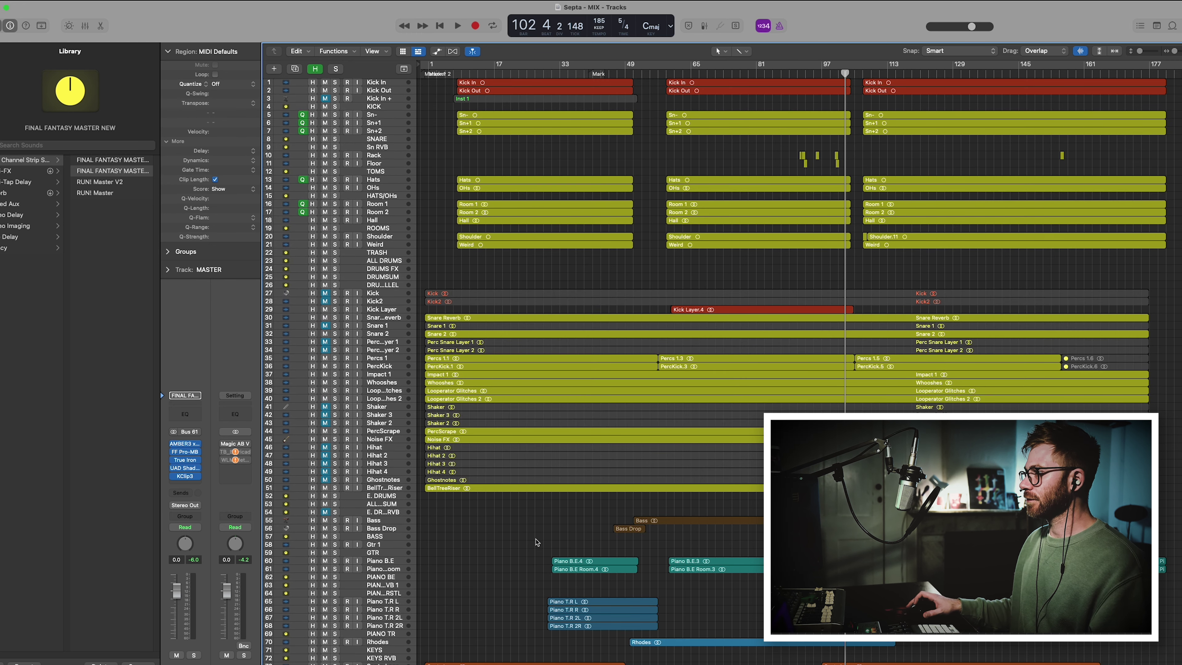
pyautogui.scroll(-10, 536, 541)
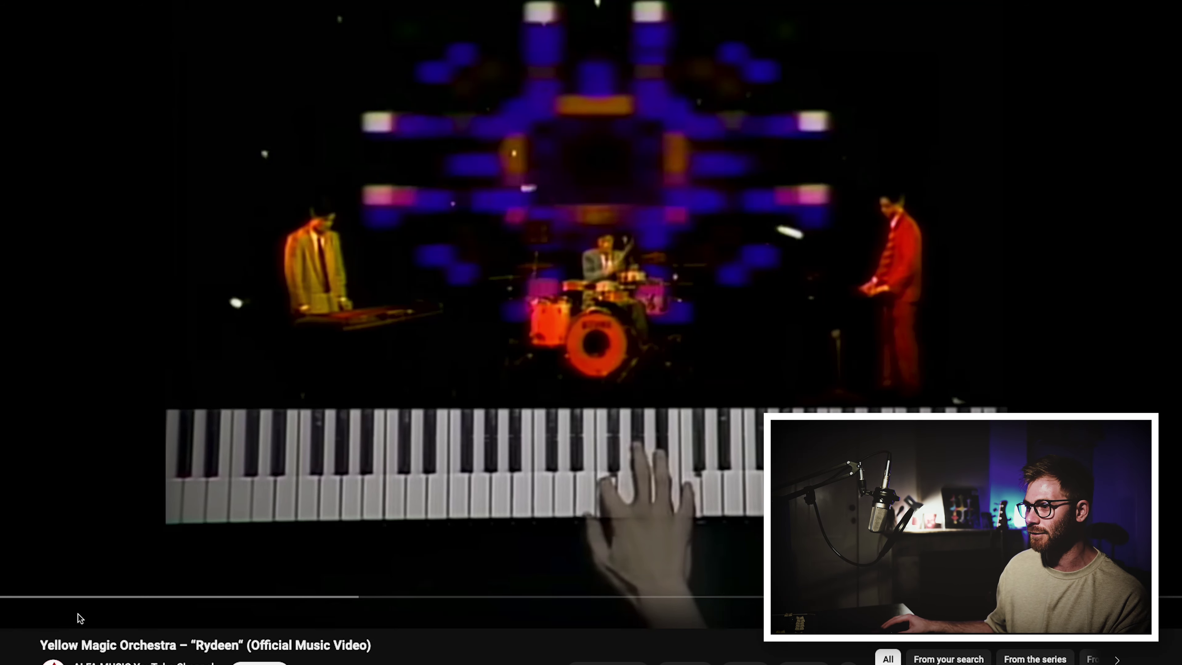
# Seek through the Rydeen video to other scenes, ending on the drummer scene.
pyautogui.click(105, 596)
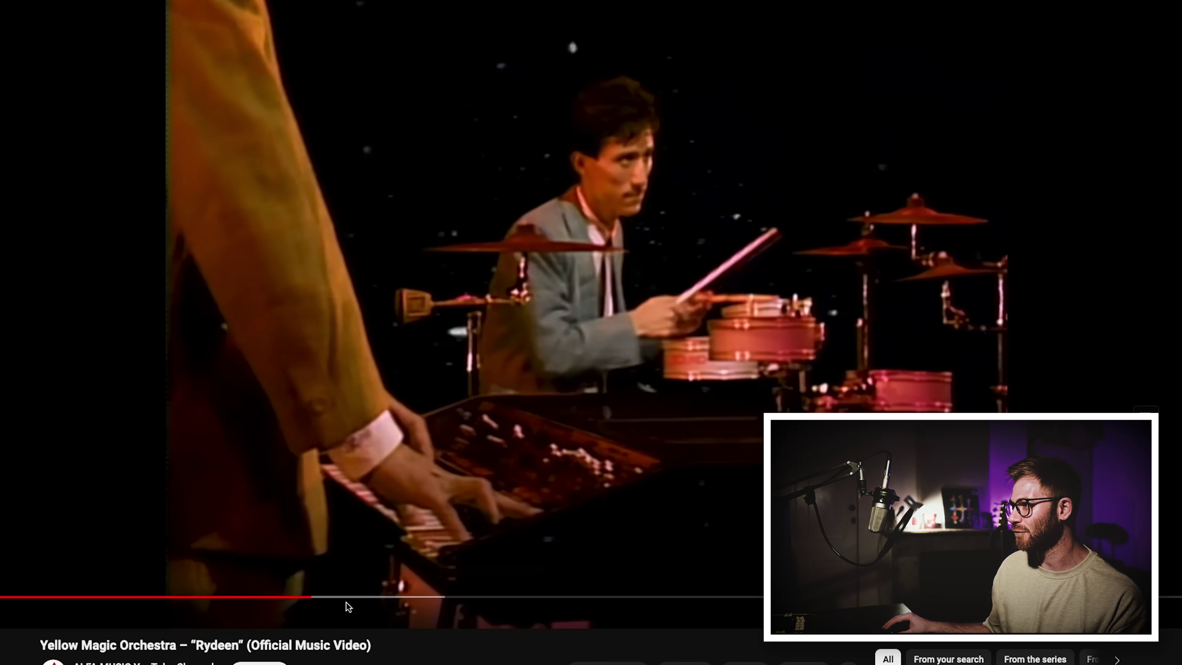
pyautogui.click(358, 597)
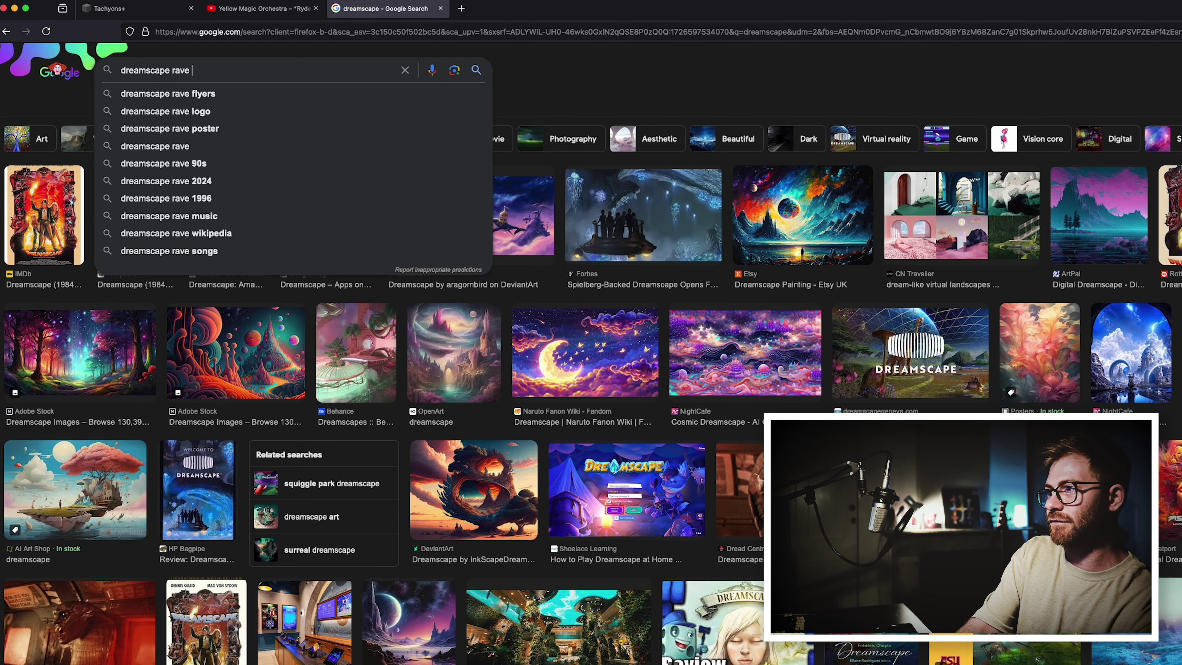
# Search Google images for 'dreamscape rave posters' and preview the UK Rave Flyers image.
pyautogui.write('ters')
pyautogui.press('Return')
pyautogui.click(180, 212)
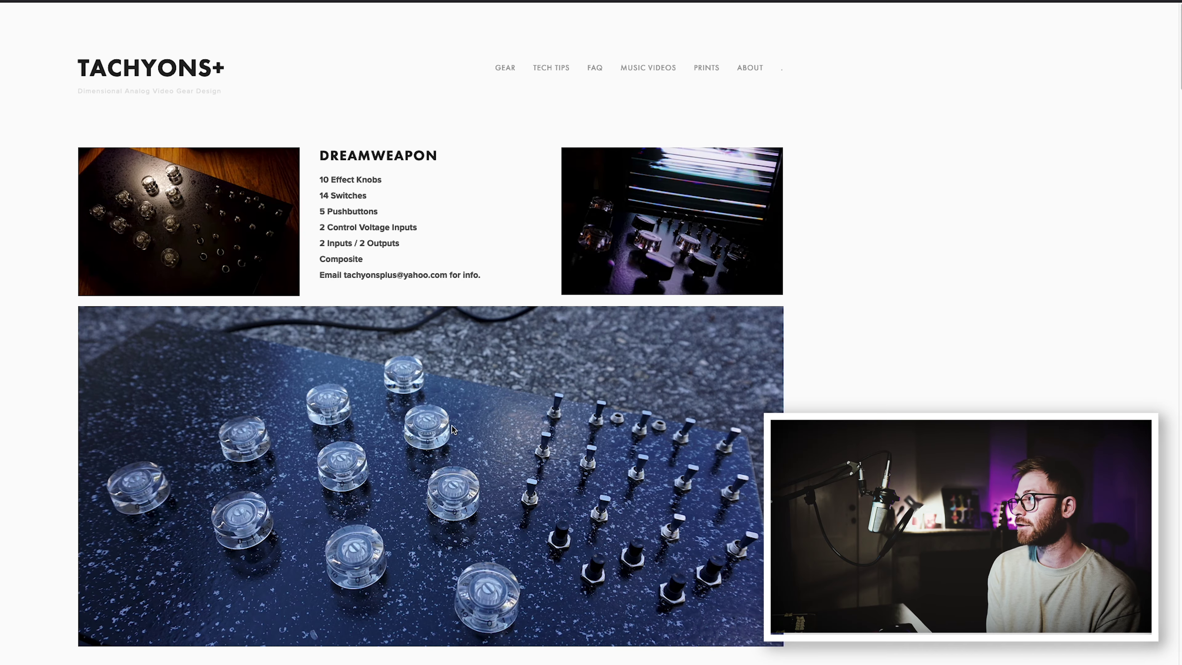
# Scroll the DREAMWEAPON page down to the embedded videos, including RIDE's 'Cali (Luke Abbott remix)'.
pyautogui.scroll(-20, 451, 426)
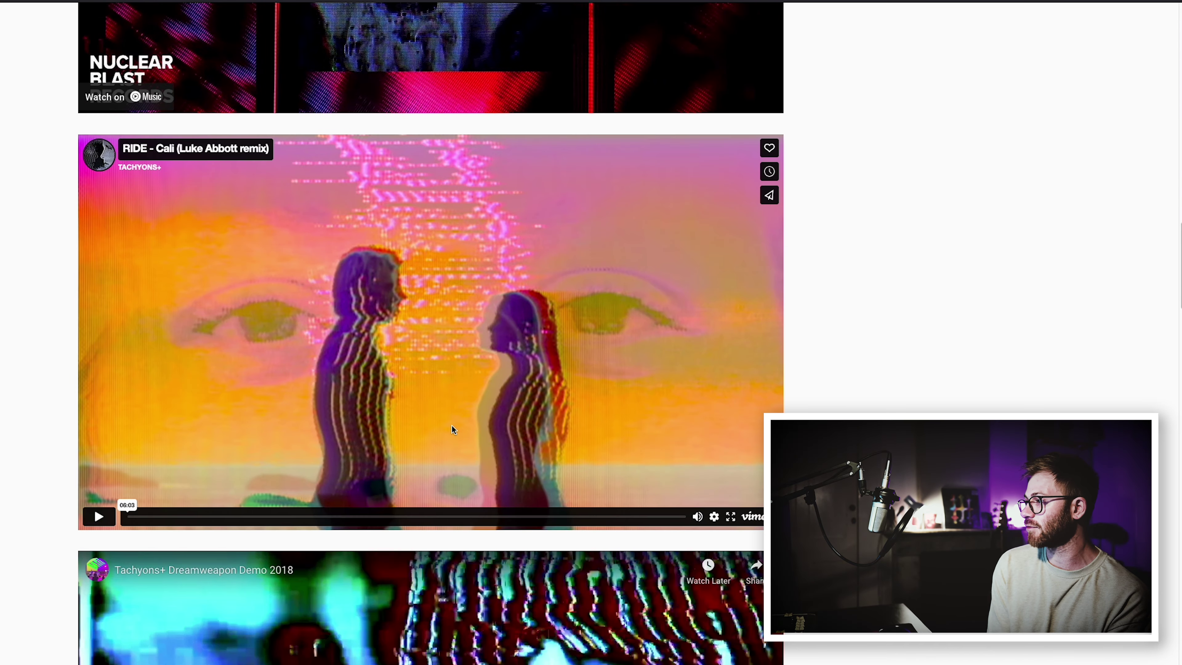